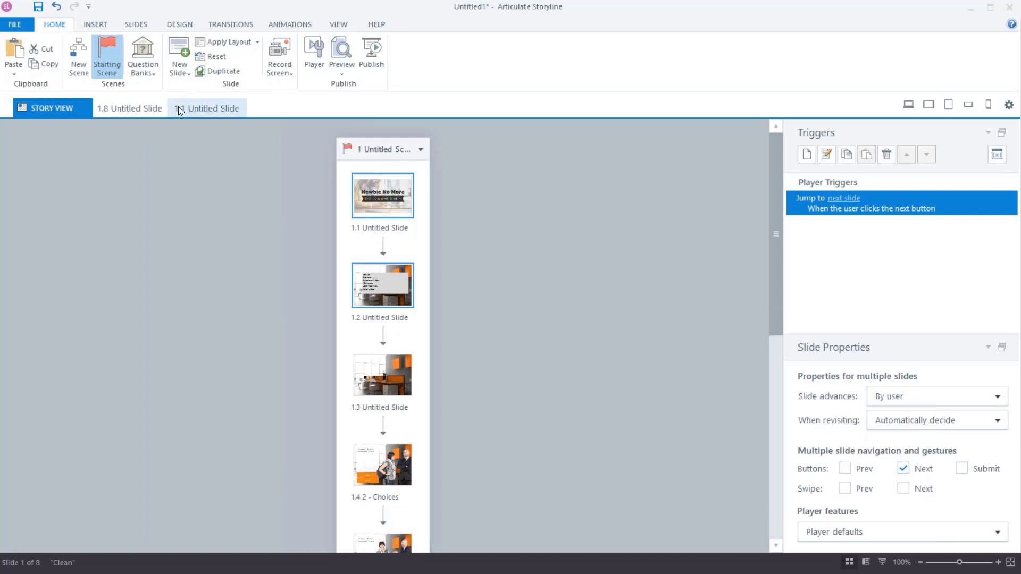
Add a new scene to the story and rename it "Quiz".
left_click(77, 47)
right_click(442, 151)
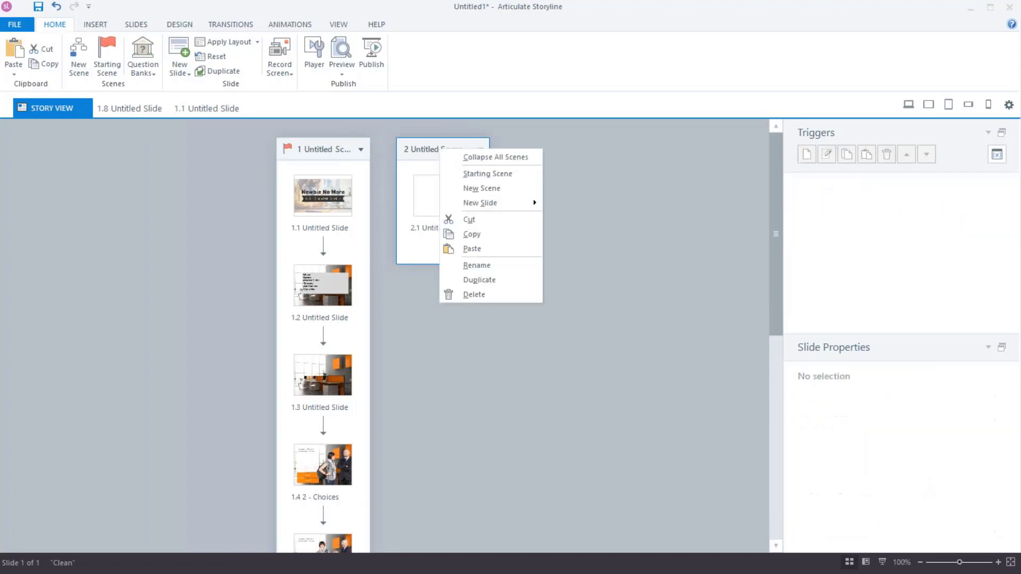
left_click(498, 266)
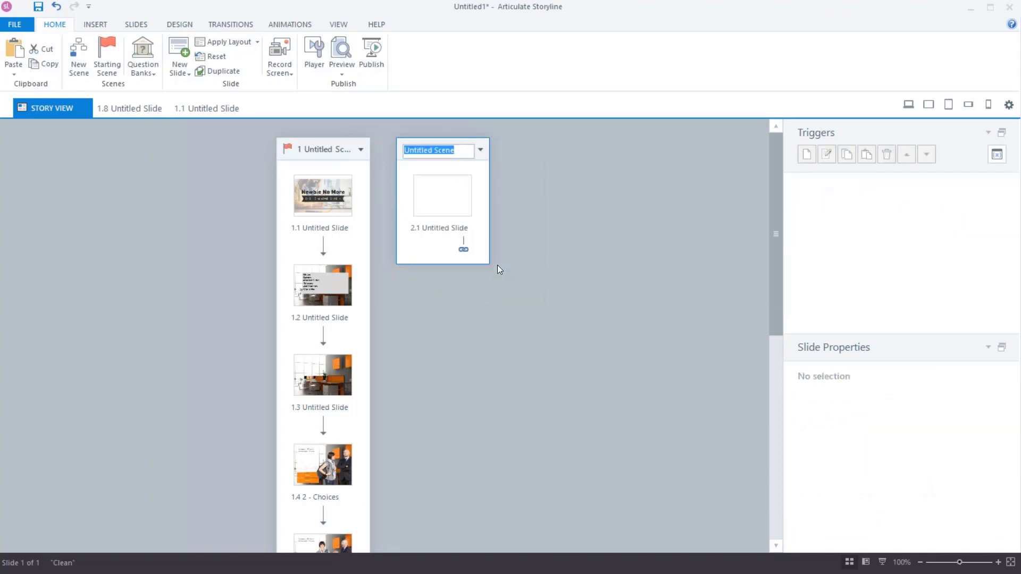
left_click(496, 246)
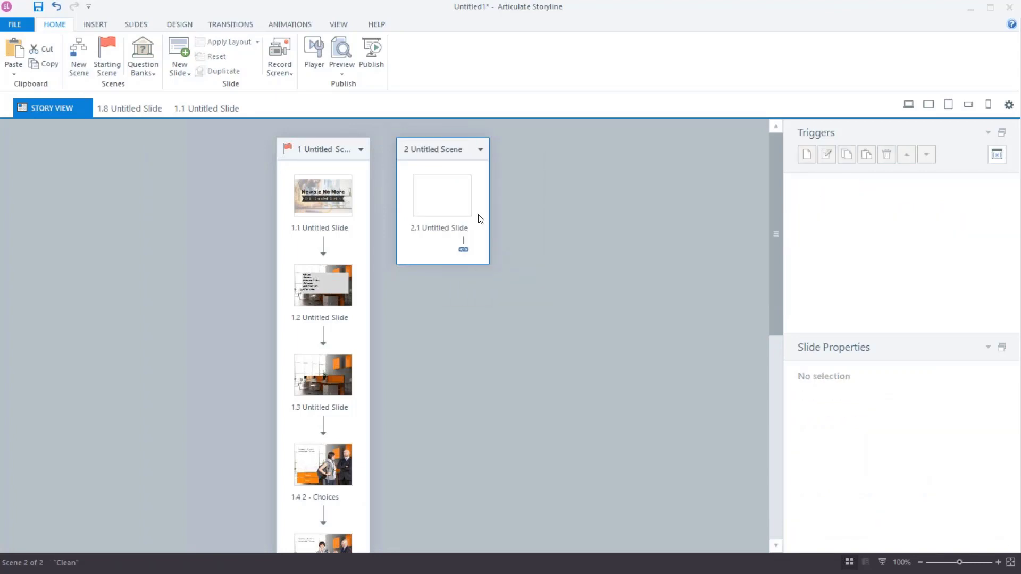
double_click(445, 151)
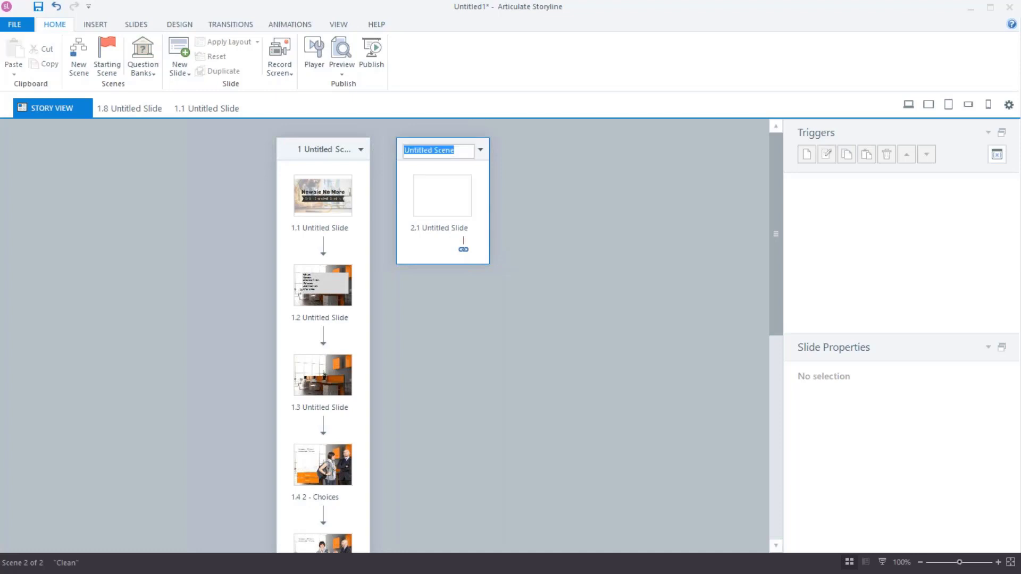
type("Quiz")
key("Return")
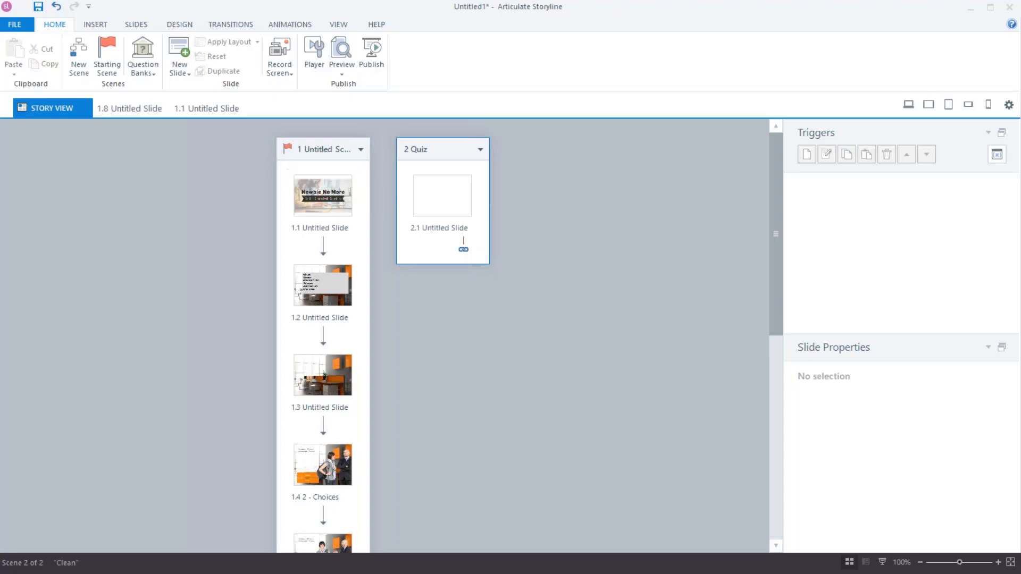
Make the Quiz scene the starting scene, and set the original untitled scene as the starting scene again.
left_click(430, 153)
right_click(431, 155)
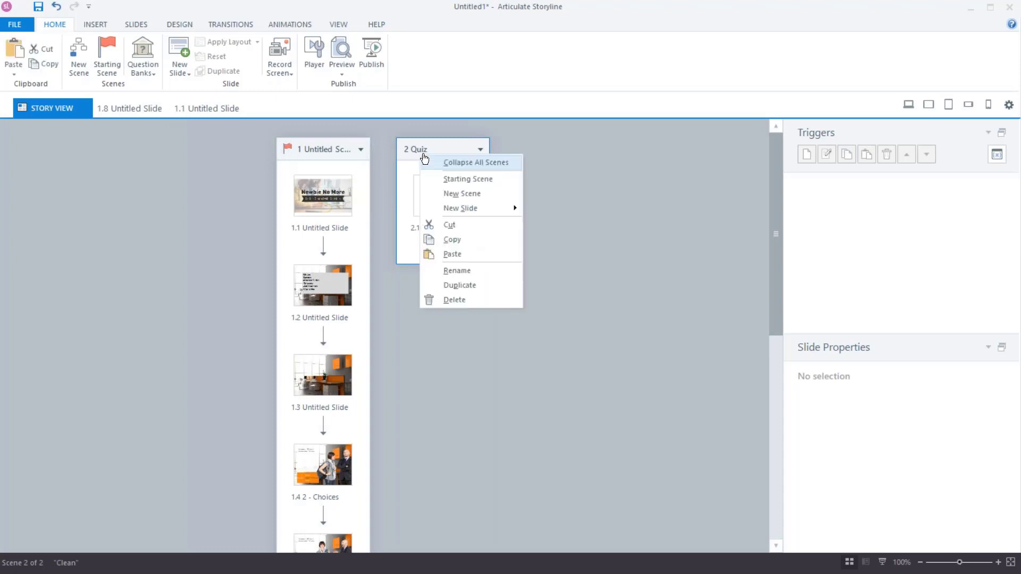
left_click(451, 180)
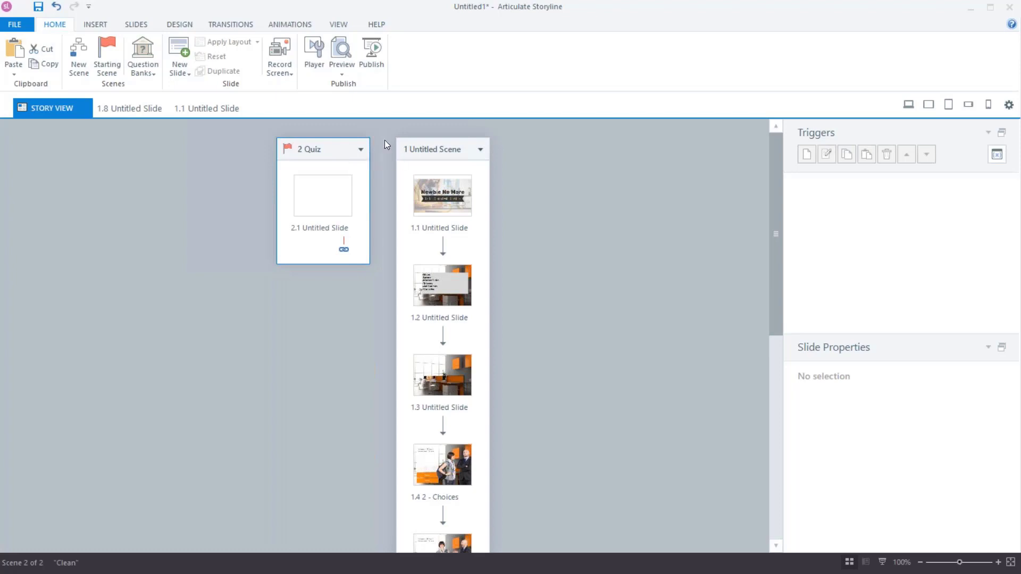
right_click(417, 150)
left_click(458, 176)
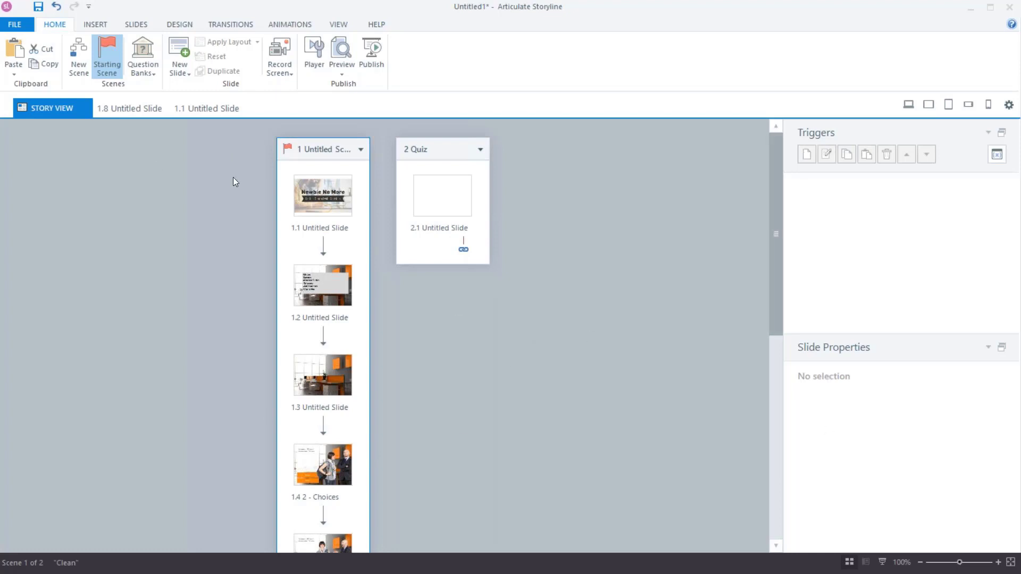
Open slide 1.3 and look at the available story size presets without changing the size.
double_click(320, 372)
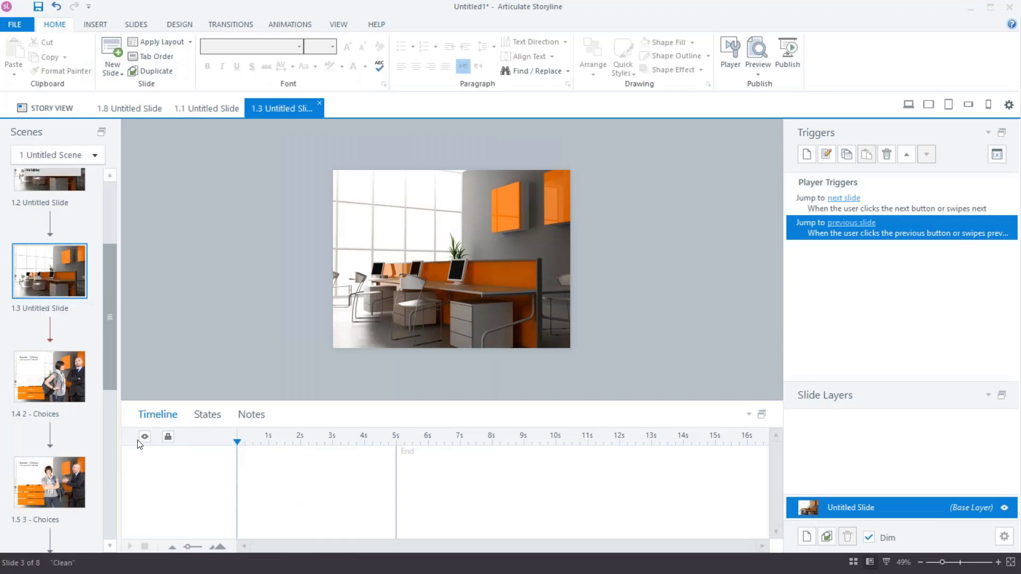
left_click(104, 26)
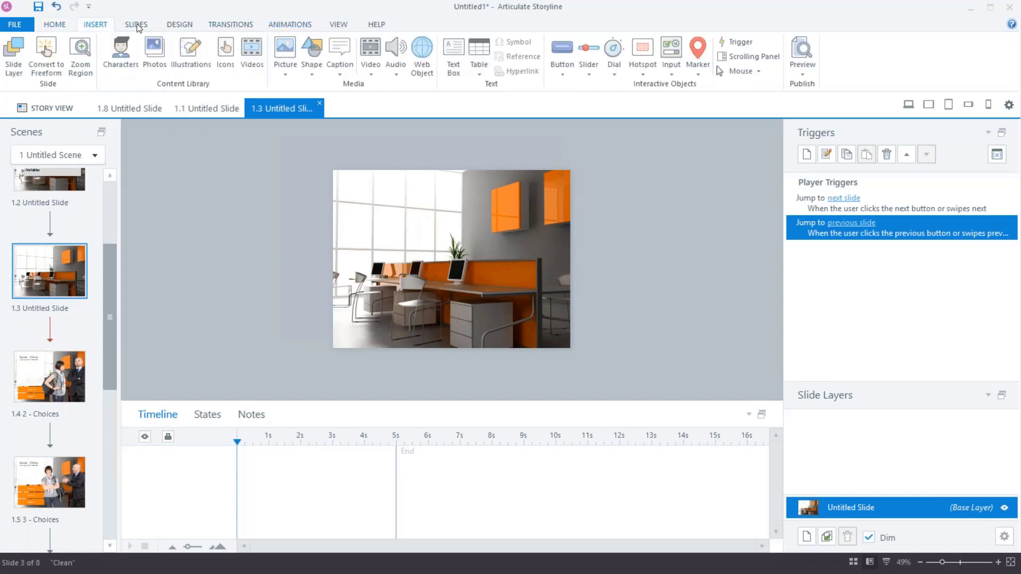
left_click(179, 26)
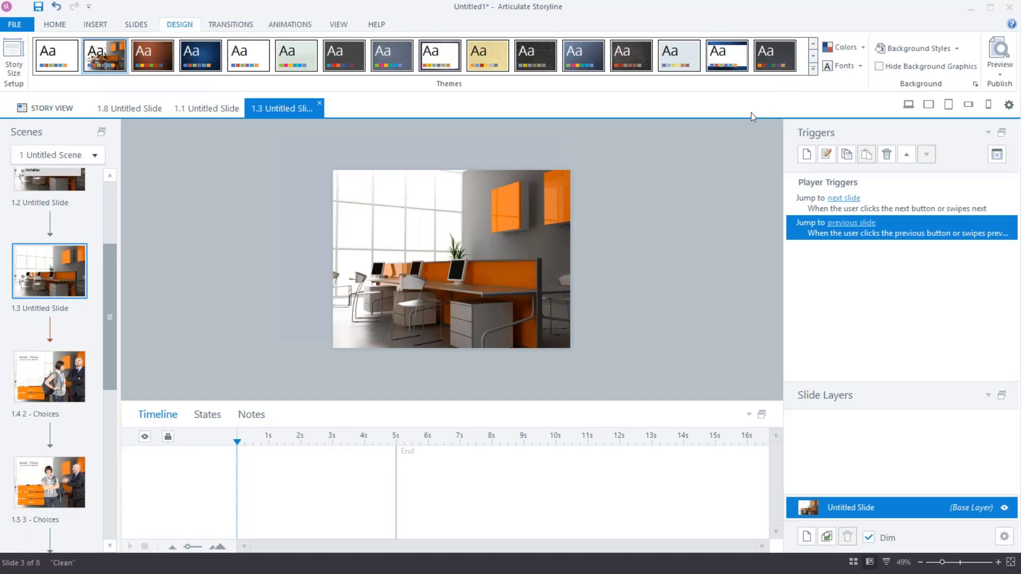
left_click(18, 60)
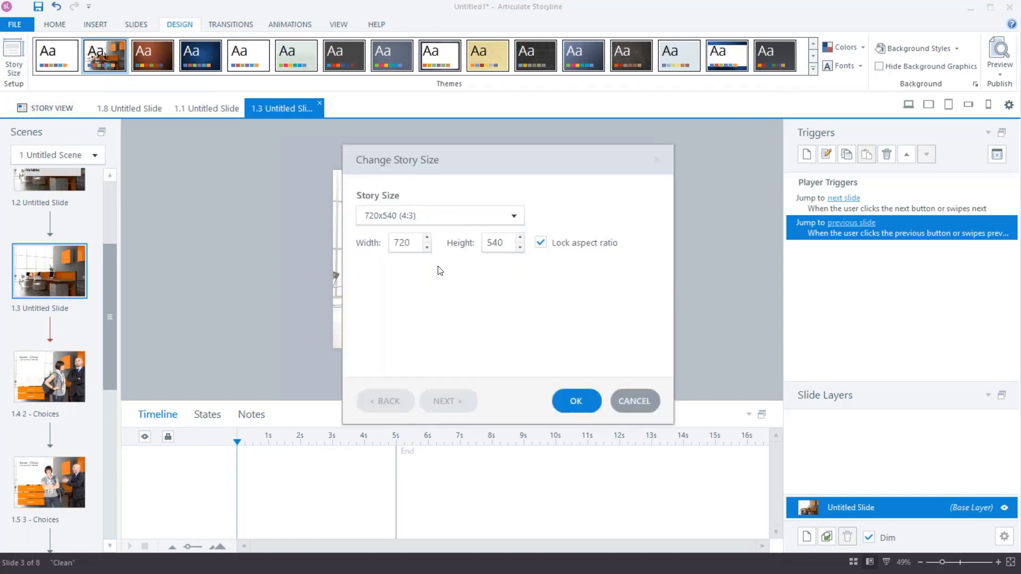
left_click(513, 218)
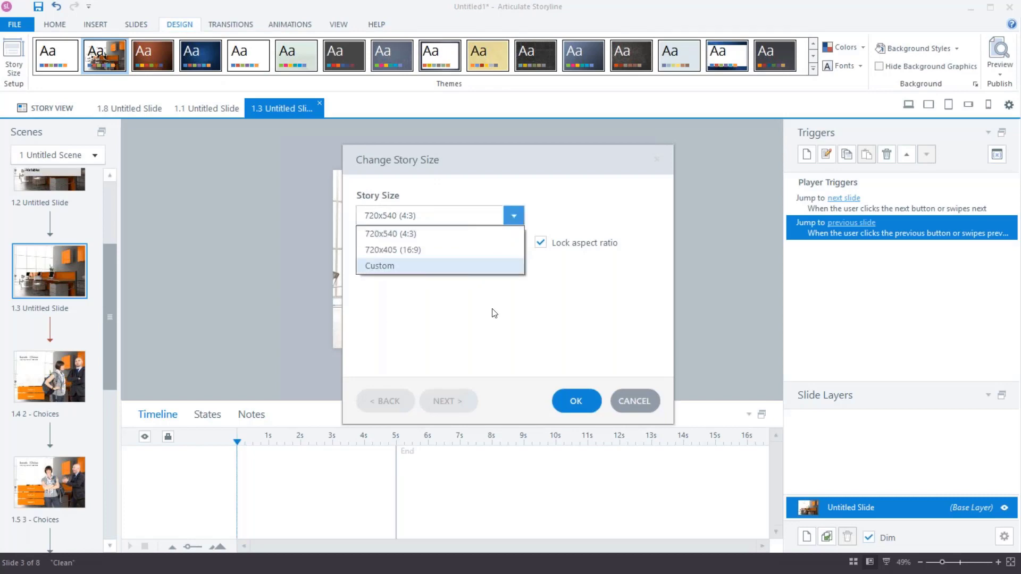
left_click(635, 355)
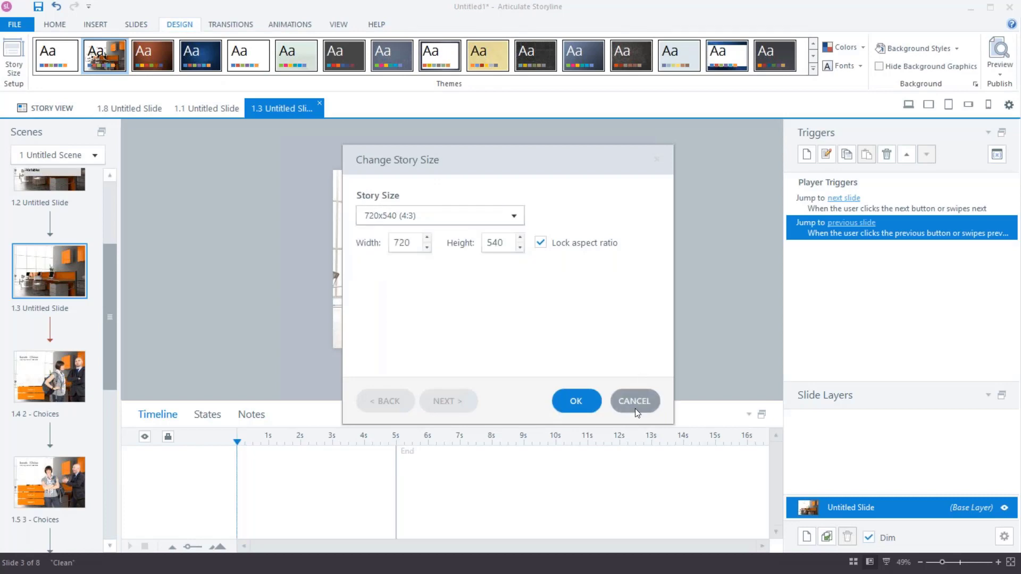
left_click(637, 399)
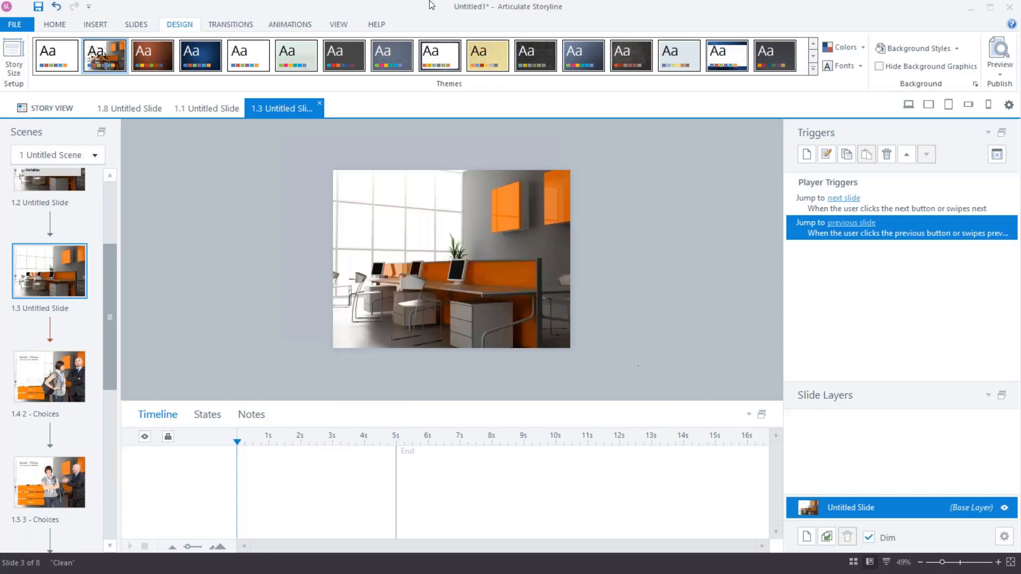
left_click(232, 24)
left_click(291, 25)
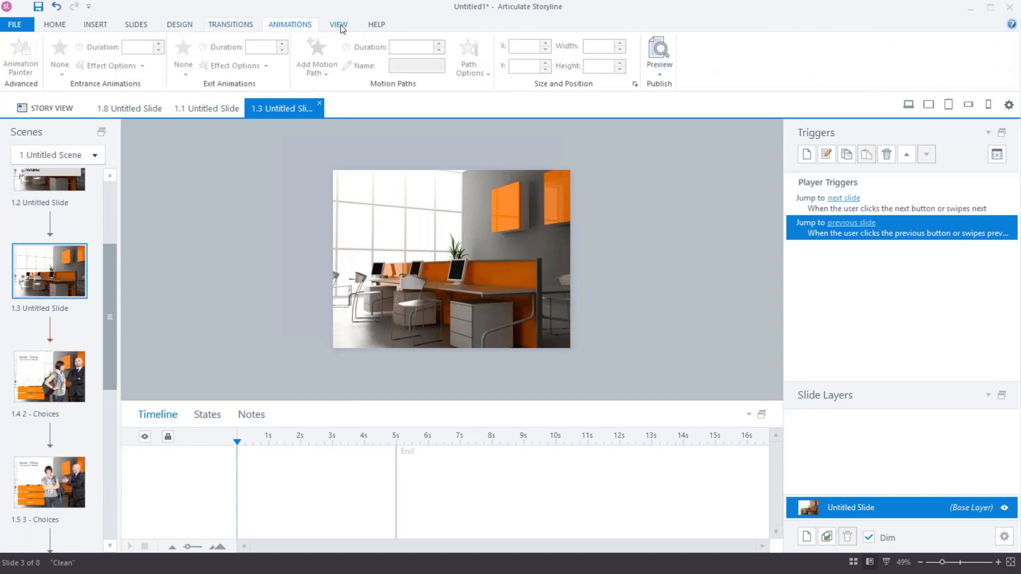
left_click(338, 25)
left_click(375, 25)
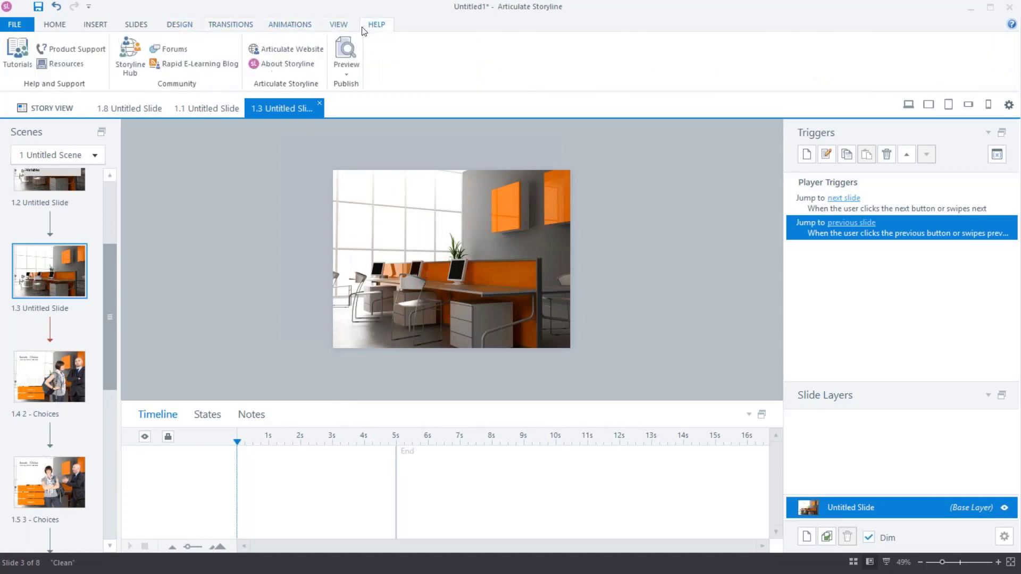
left_click(97, 24)
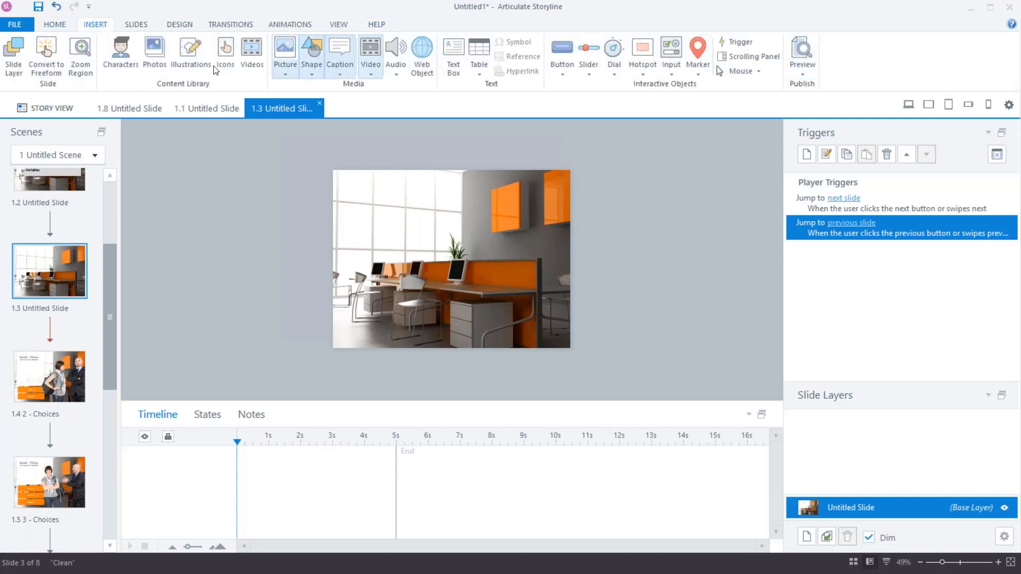
left_click(60, 25)
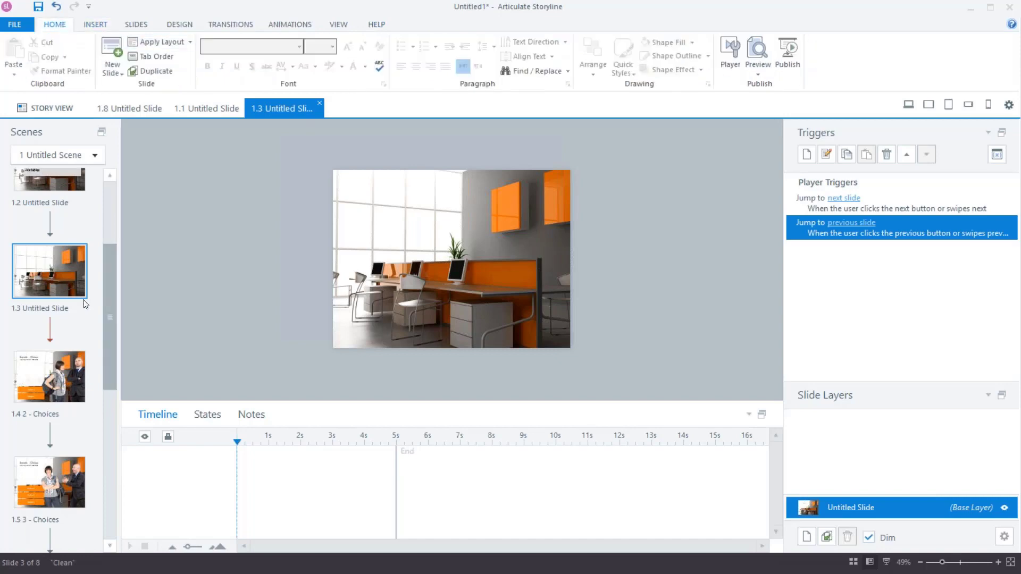
On slide 1.4, examine the formatting options for the woman's picture and the Option 1 button, and return to slide 1.3.
left_click(62, 391)
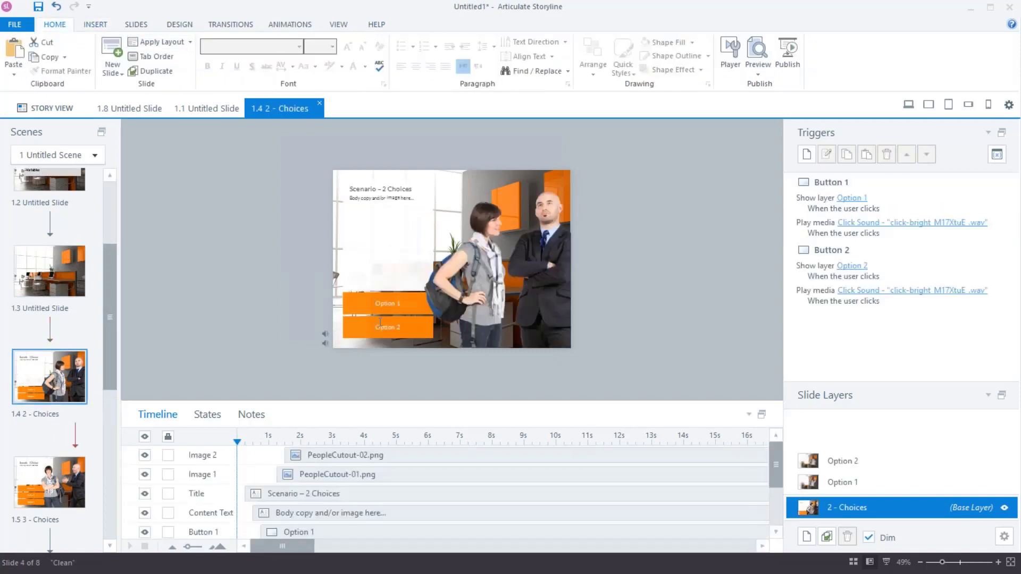
left_click(488, 286)
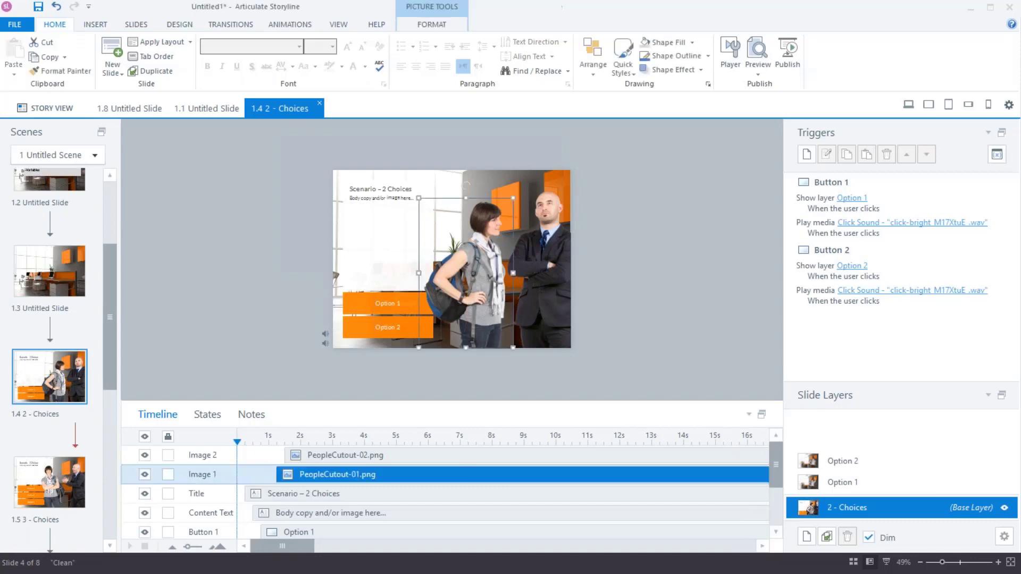
left_click(429, 26)
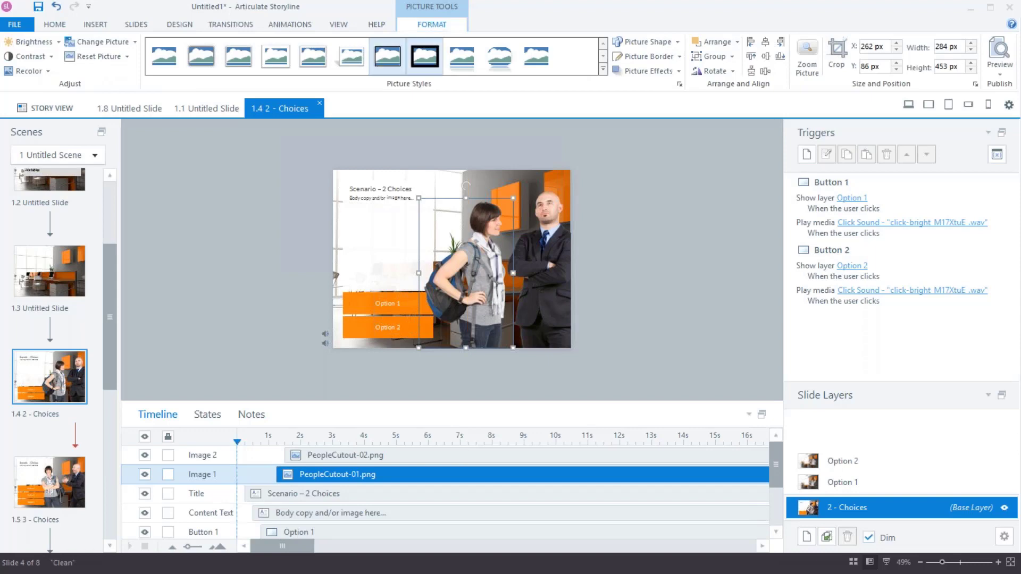
left_click(356, 307)
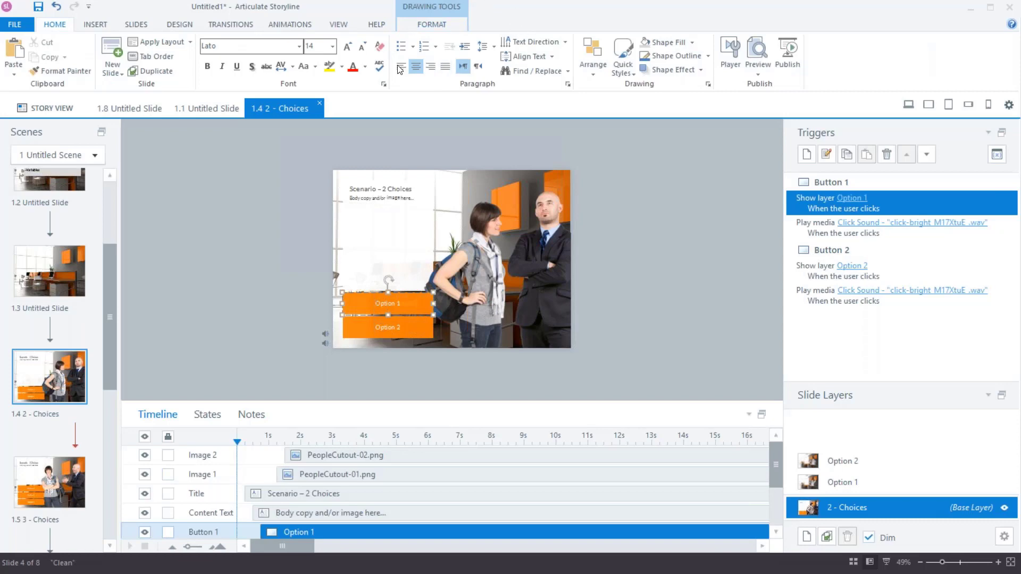
left_click(72, 296)
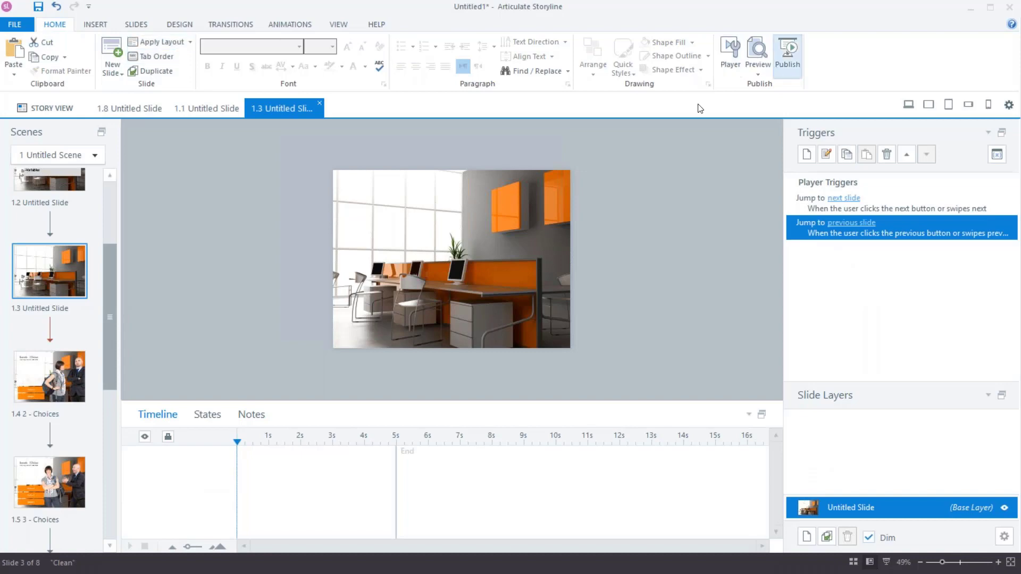
Look through the content library's characters and stock photos without inserting anything on slide 1.3.
left_click(95, 27)
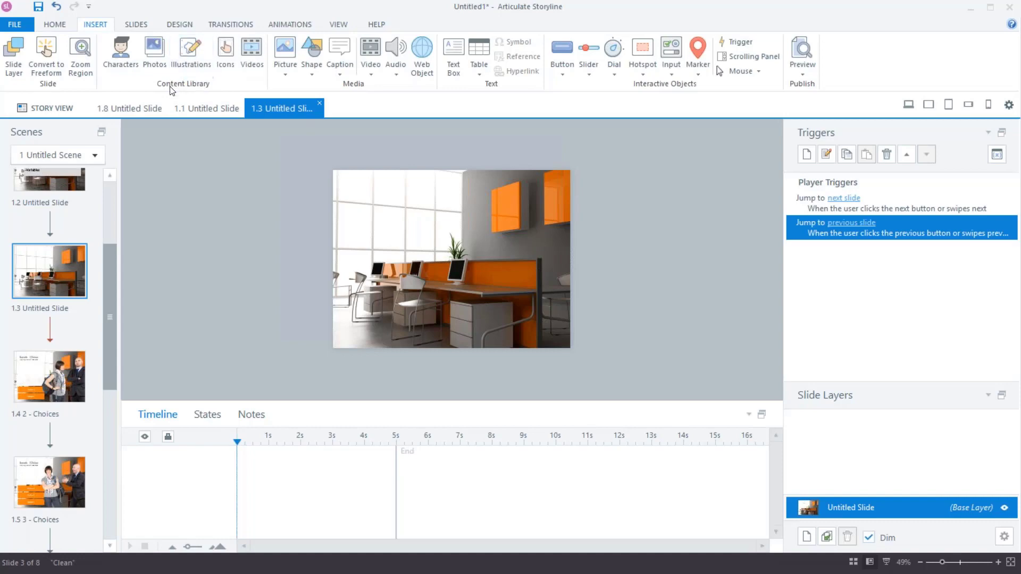
left_click(121, 53)
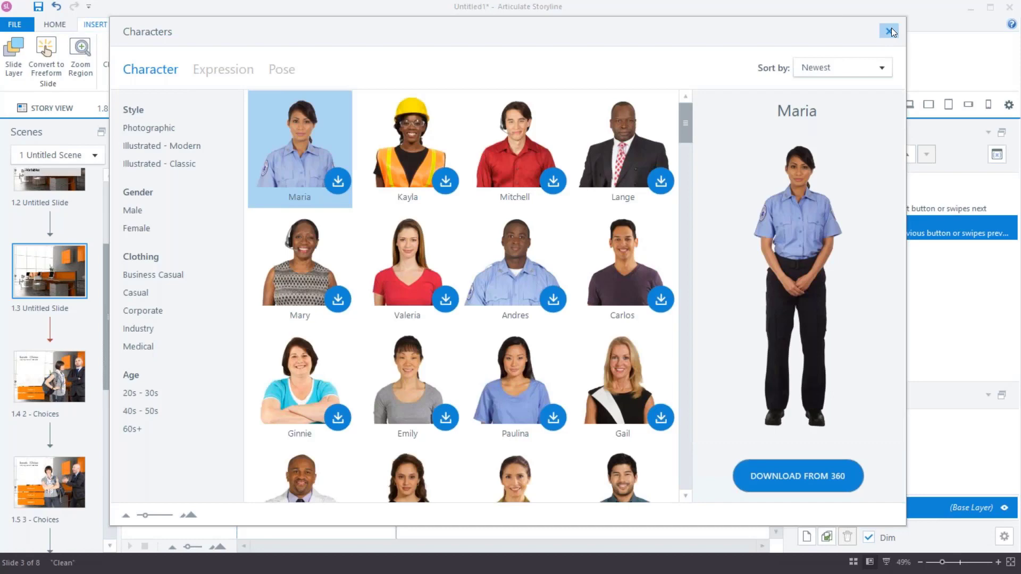
left_click(889, 32)
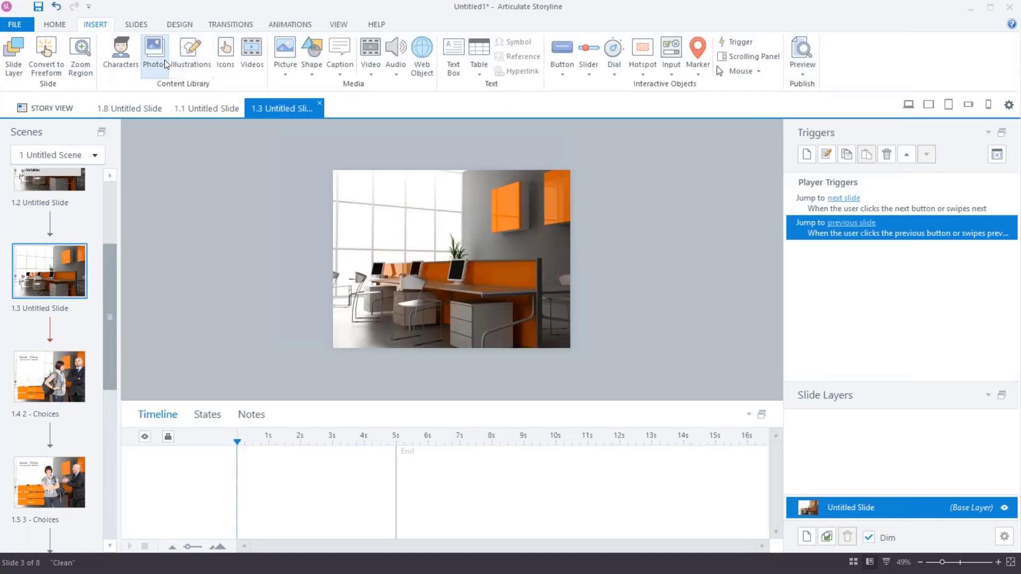
left_click(151, 52)
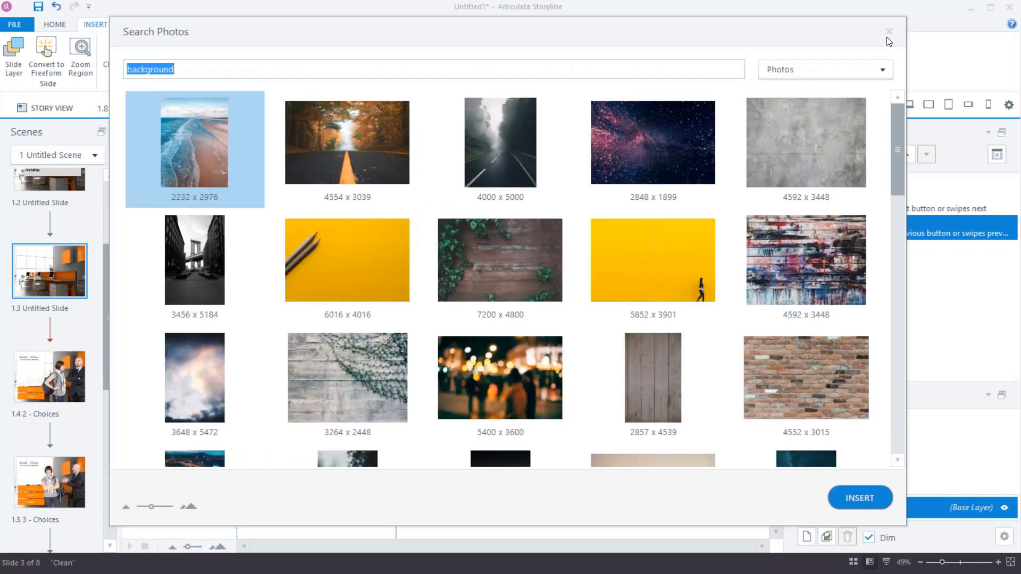
left_click(889, 31)
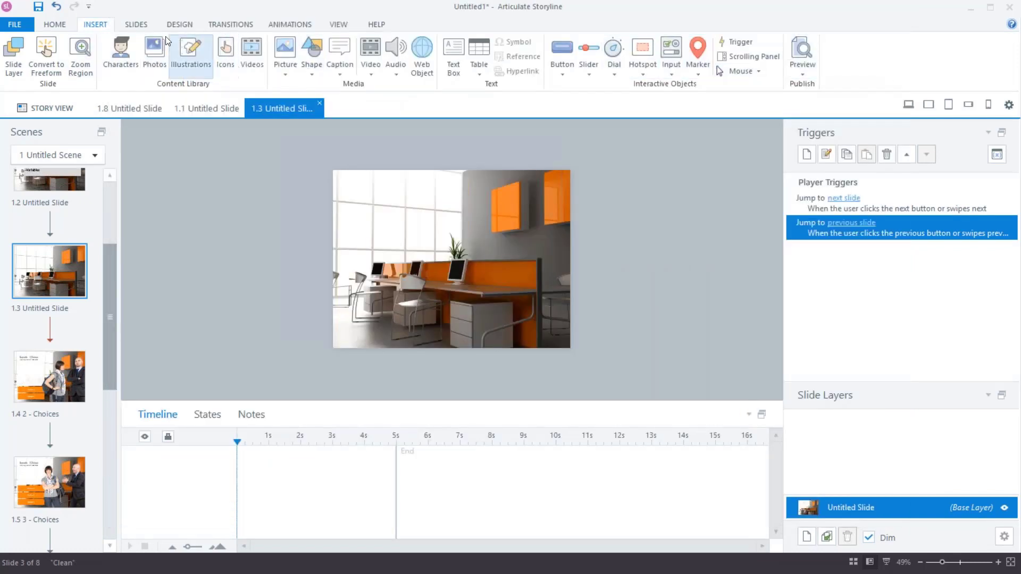
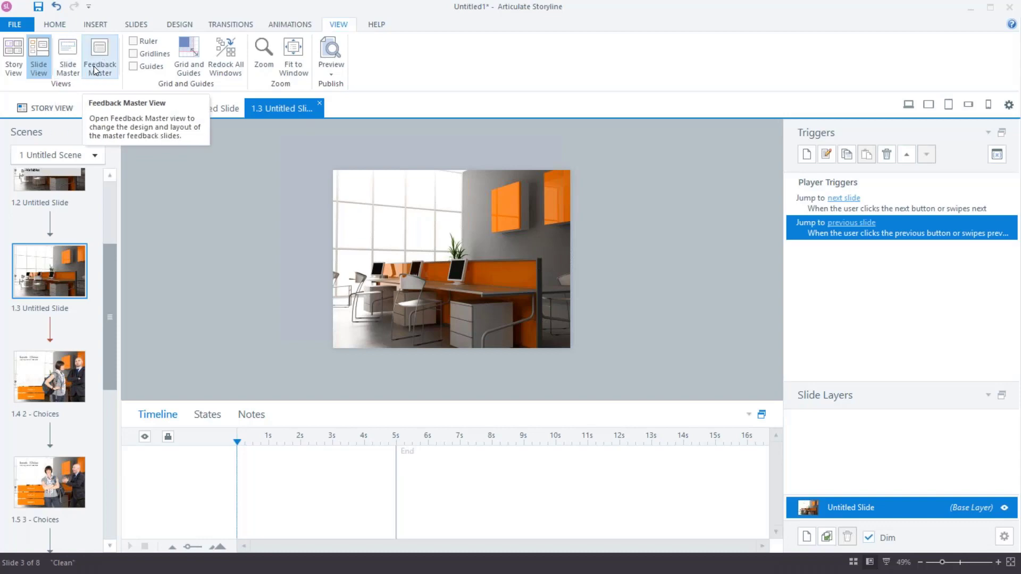
Open the slide masters and examine the blank first master, its Title and Content layout, and the office-background second master.
left_click(72, 65)
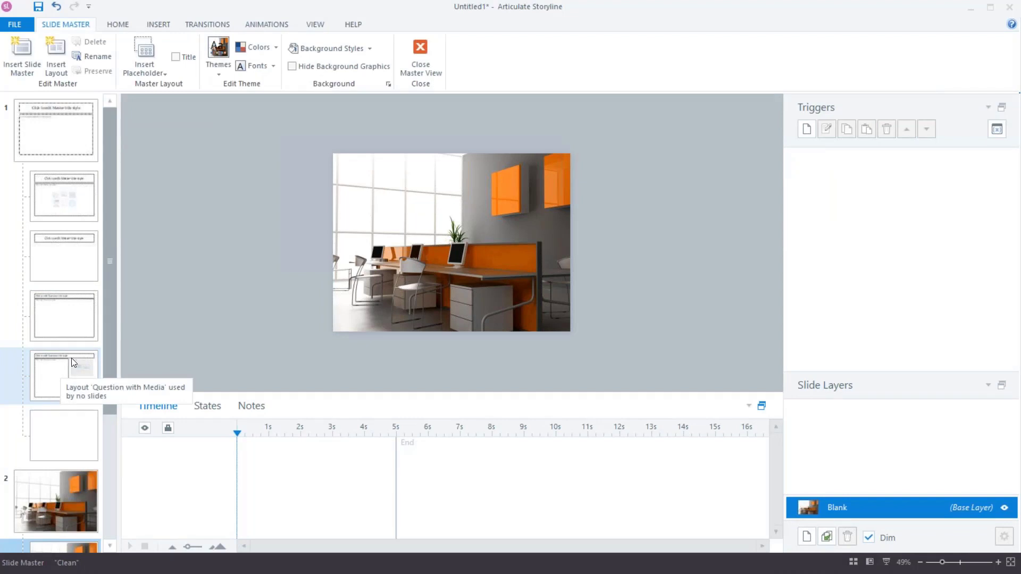
left_click(58, 132)
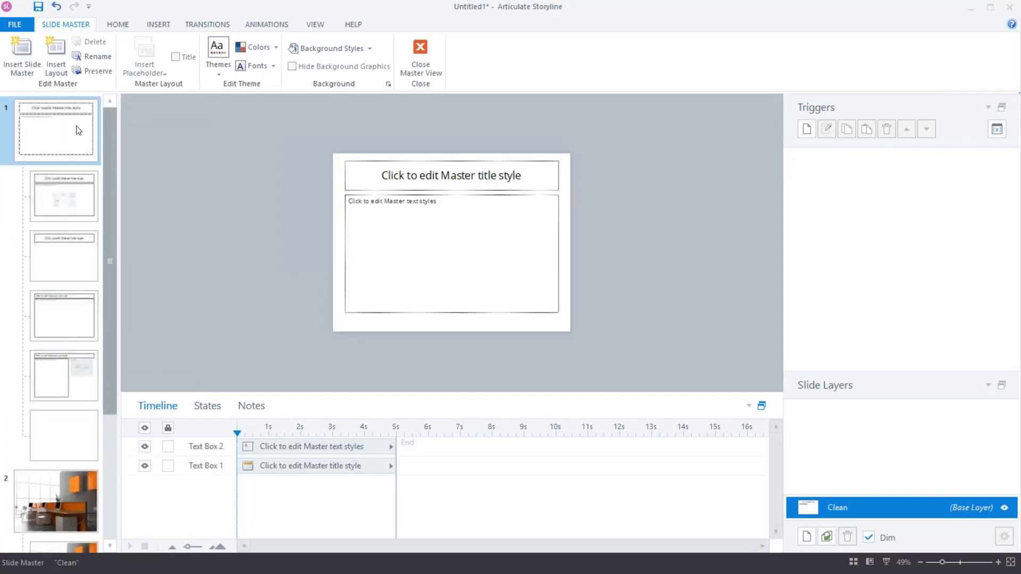
left_click(24, 515)
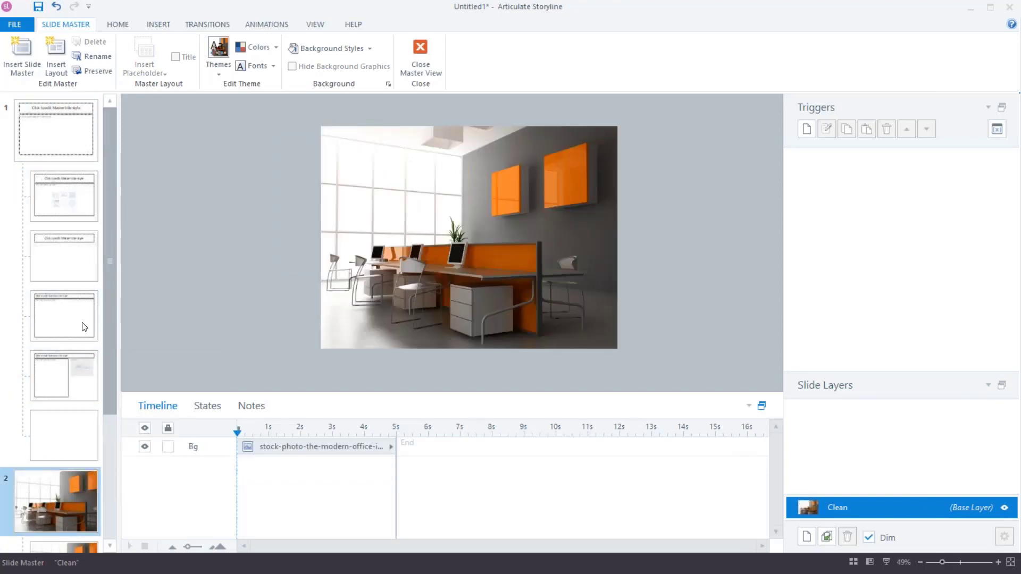
left_click(66, 202)
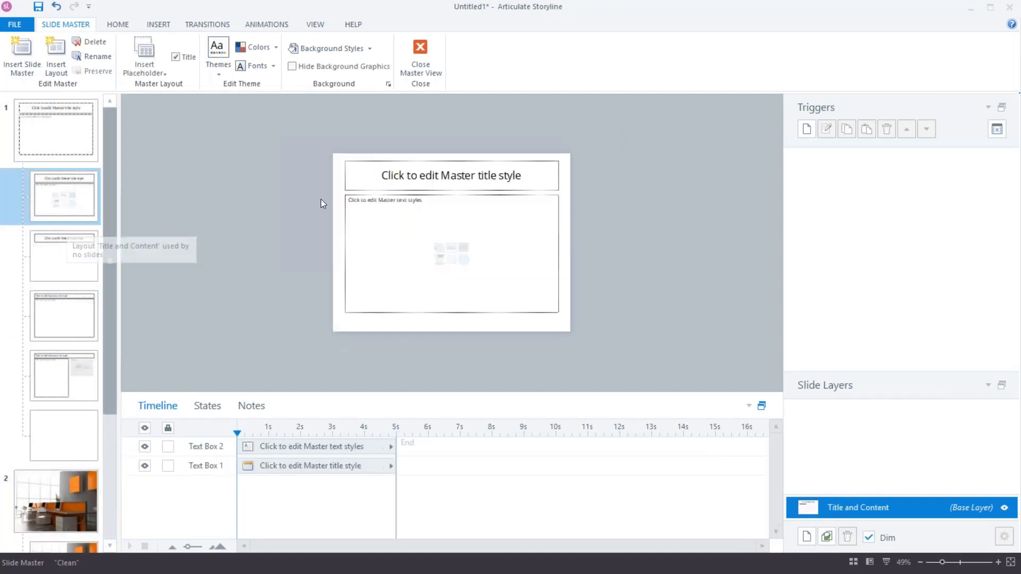
left_click(52, 495)
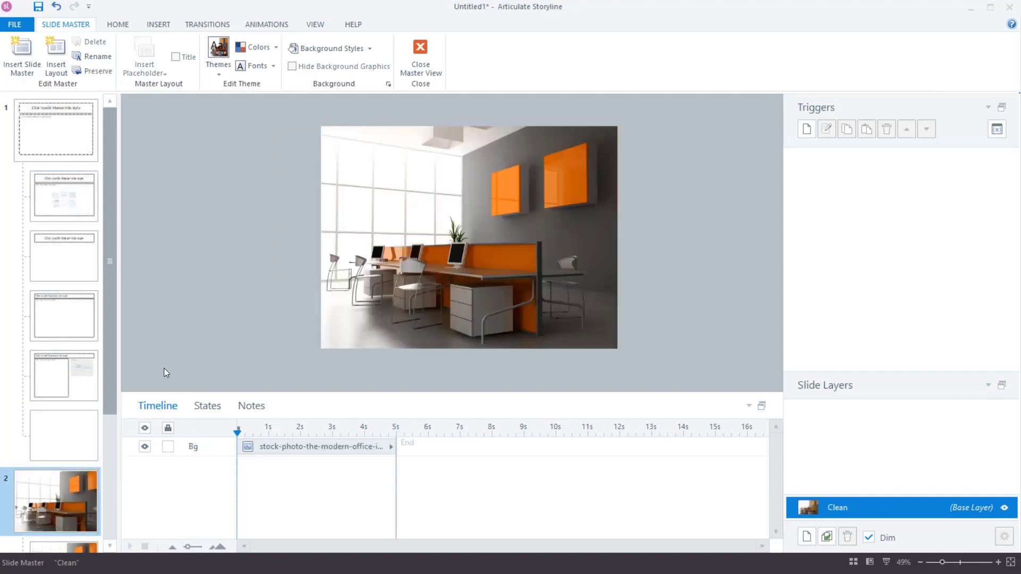
Look through the slide masters' layouts, viewing Title Only and the commands available for the Title and Content layout.
scroll(41, 471, "down", 3)
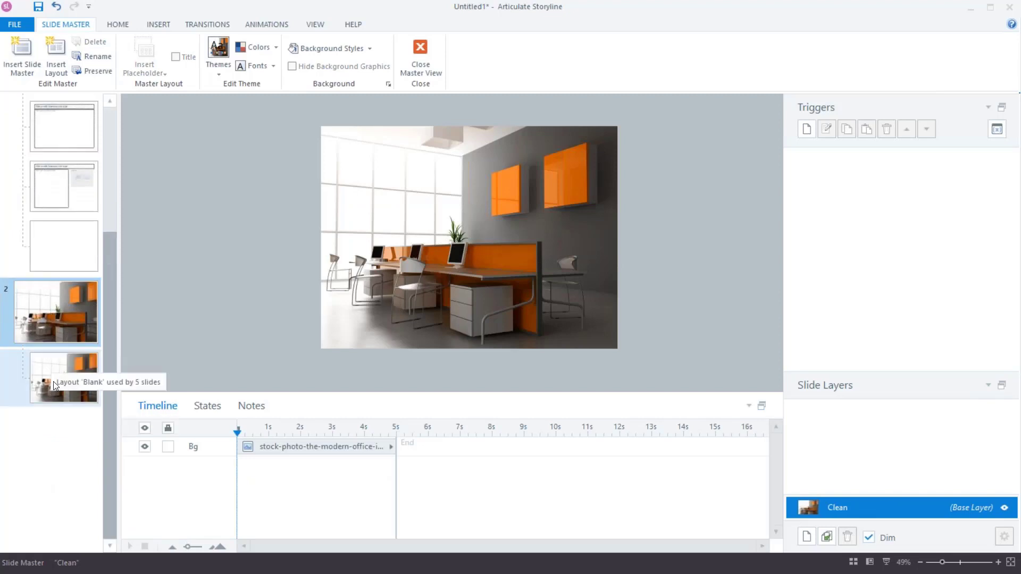
scroll(56, 306, "up", 1)
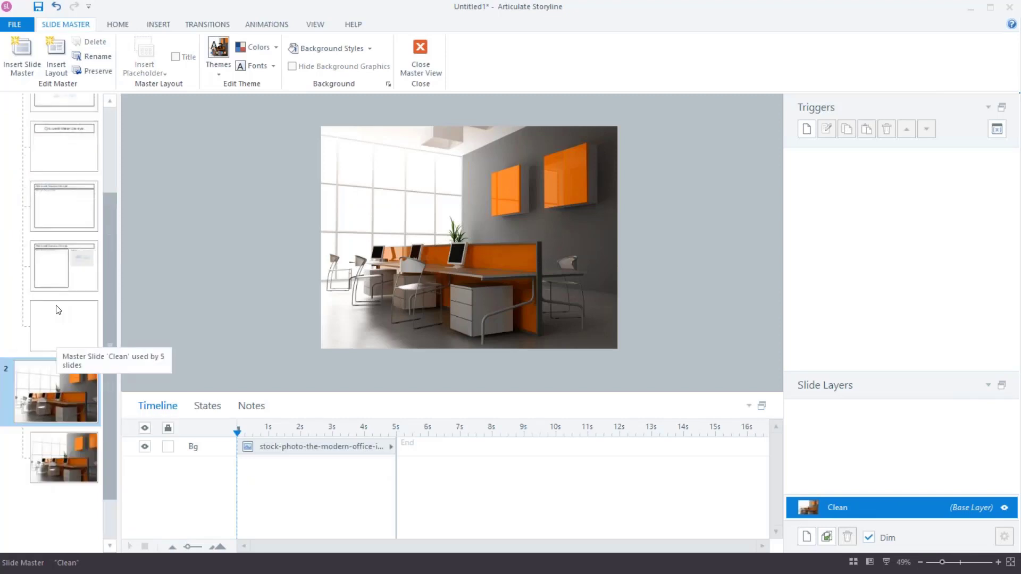
scroll(56, 310, "down", 1)
scroll(38, 350, "up", 3)
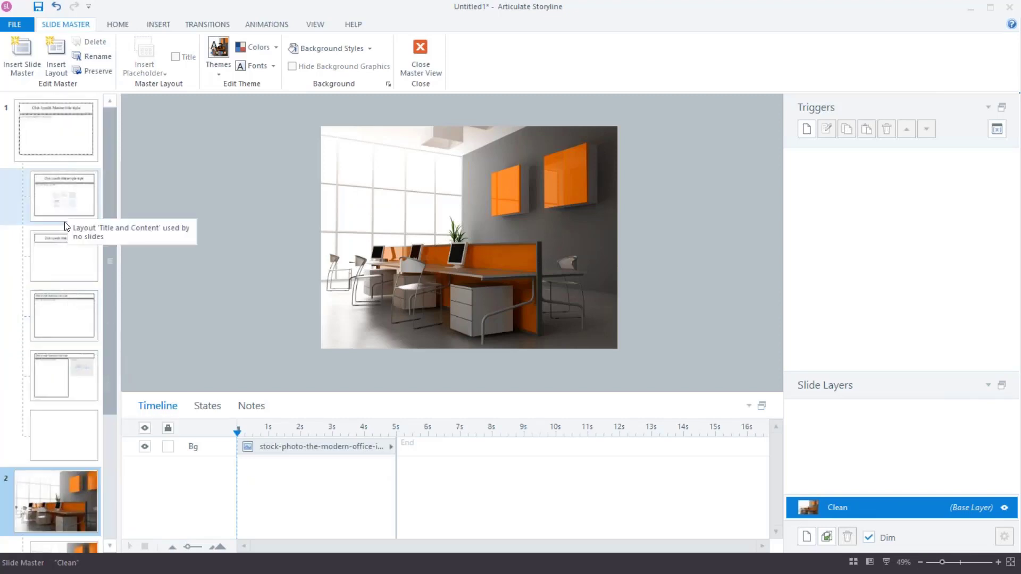
left_click(73, 205)
key("Down")
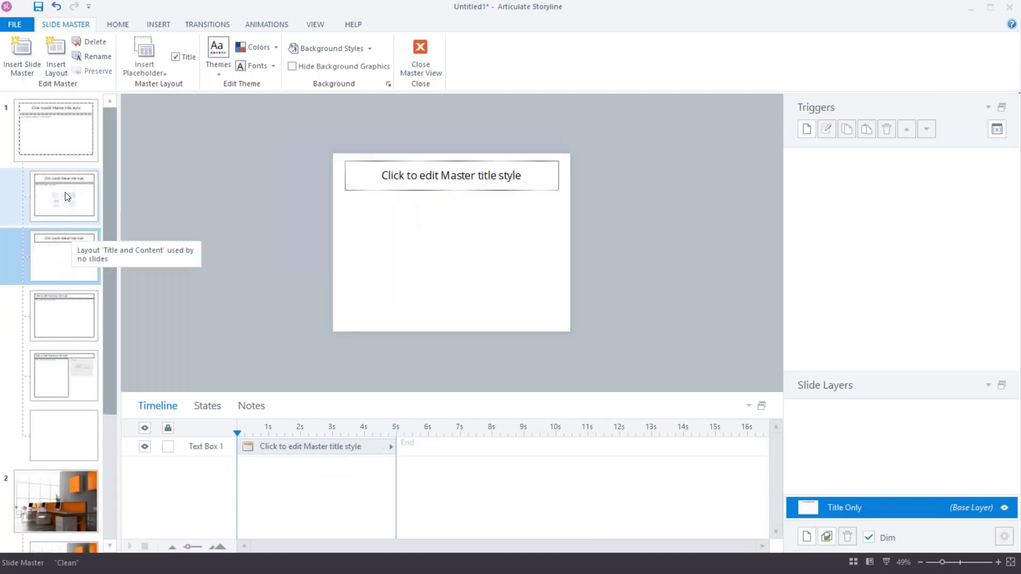
left_click(68, 197)
right_click(67, 187)
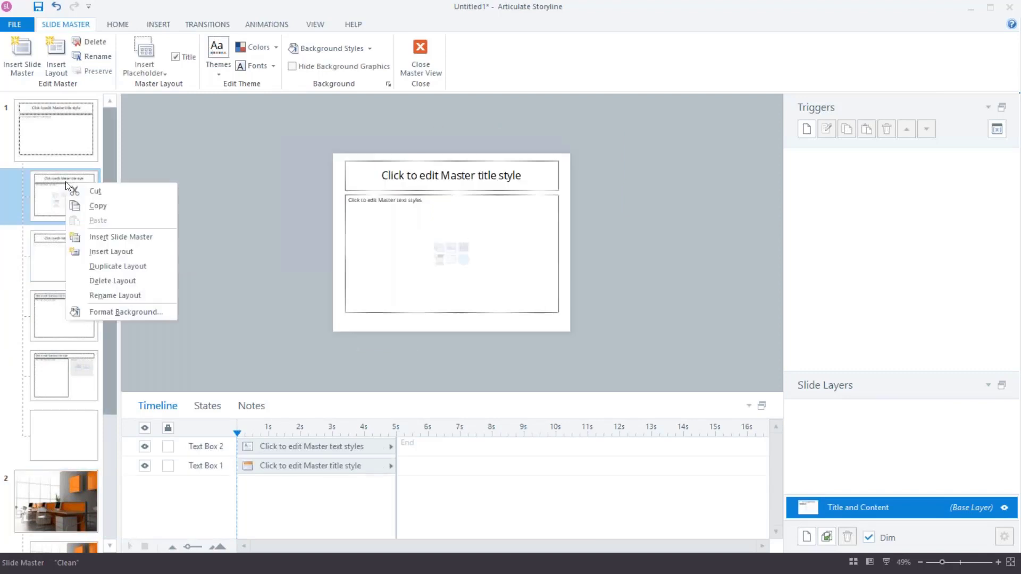
left_click(231, 218)
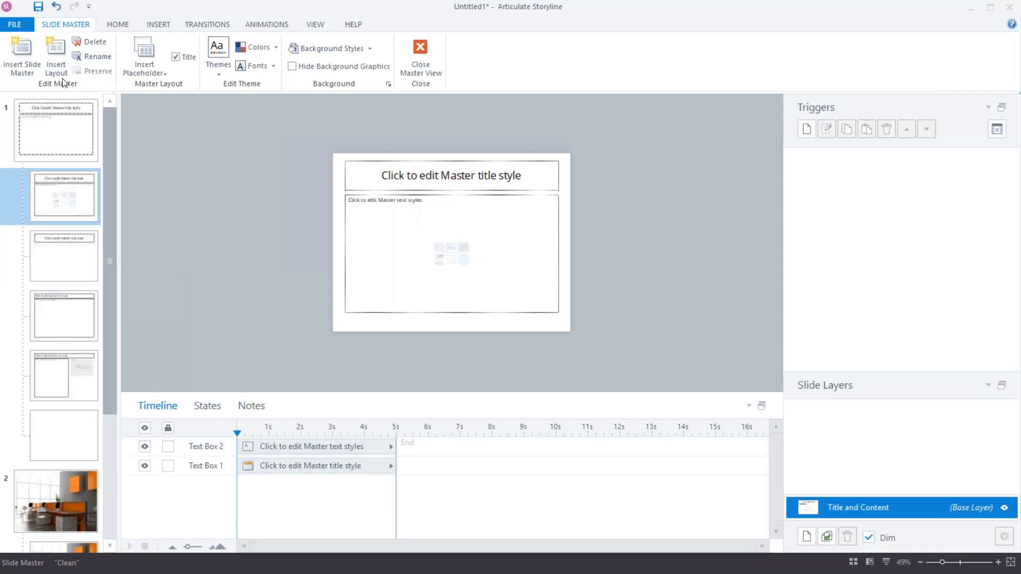
Examine the office background picture on the second slide master and its Blank layout.
left_click(62, 519)
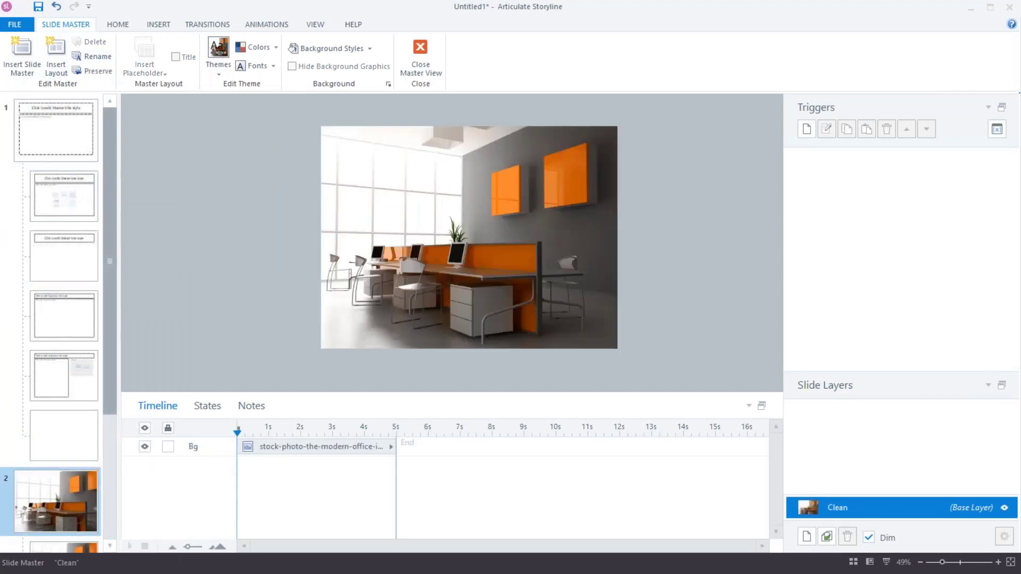
left_click(436, 208)
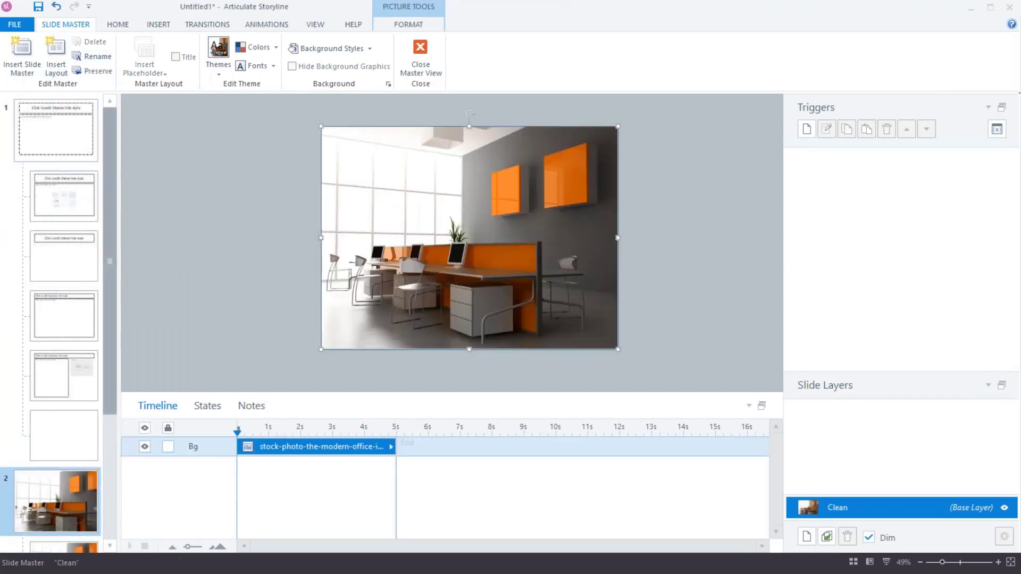
left_click(81, 549)
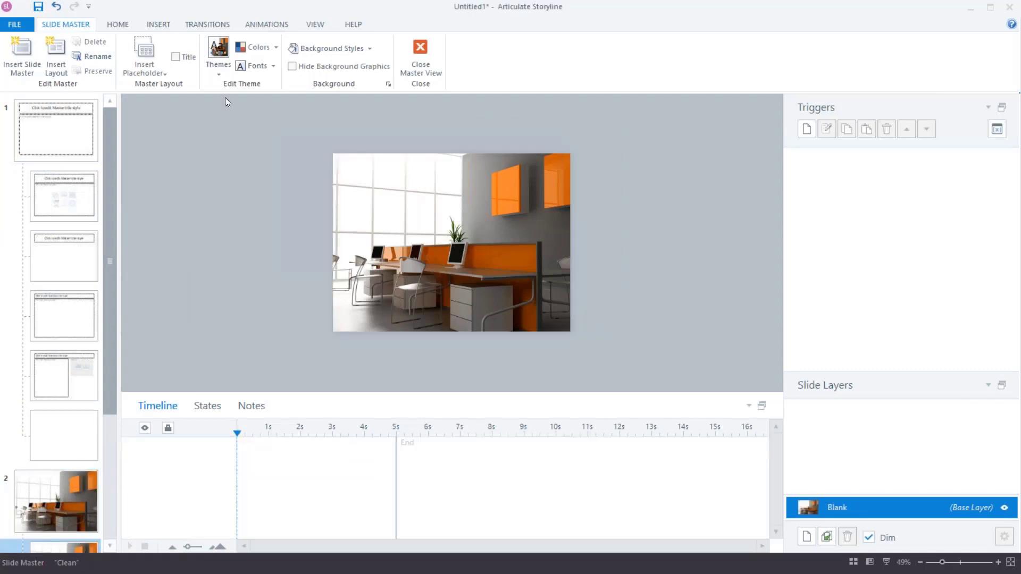
Add a new layout under the second slide master and draw a text placeholder about 569 by 123 px across its upper part.
scroll(80, 486, "down", 4)
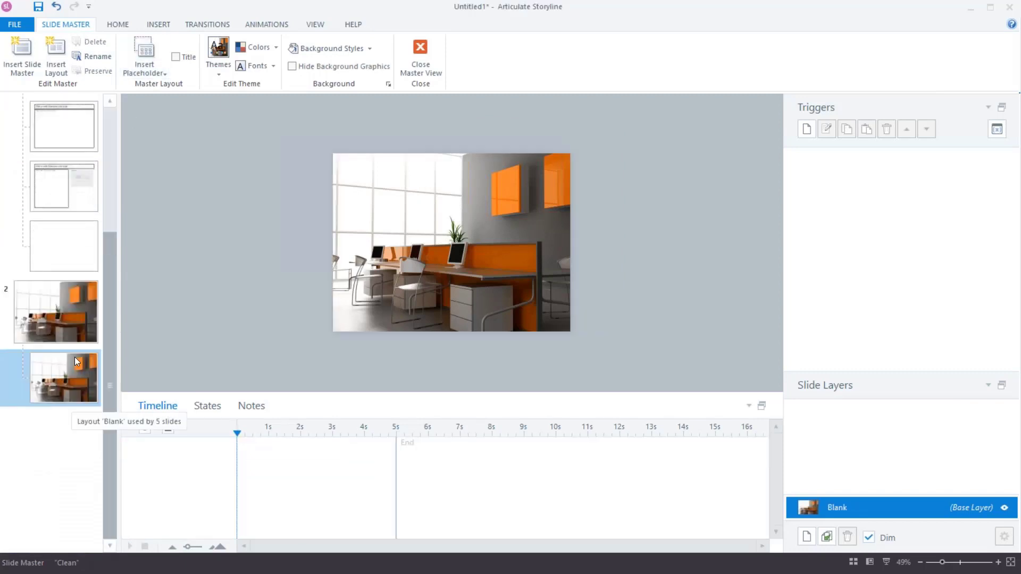
key("ctrl+m")
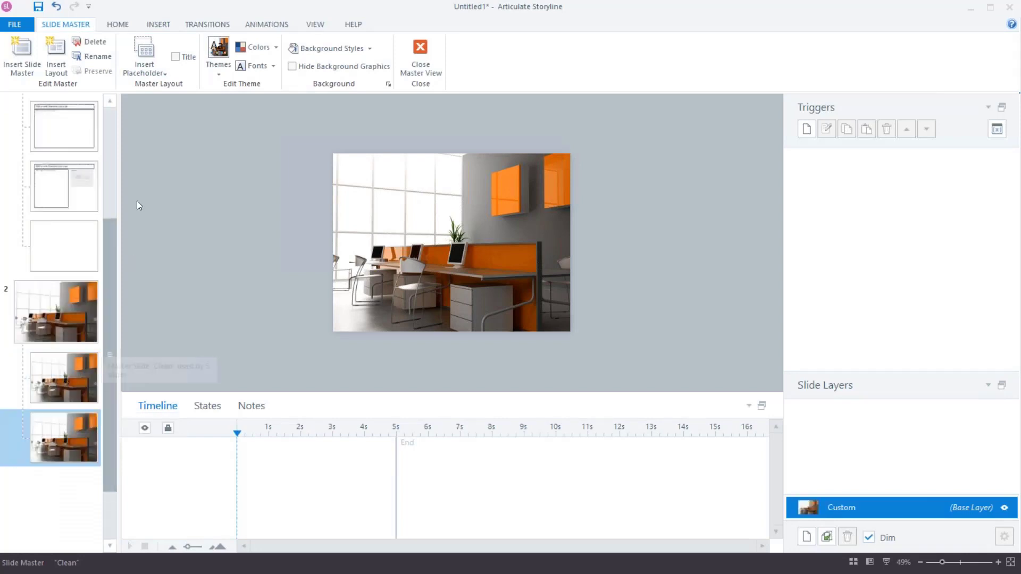
left_click(144, 64)
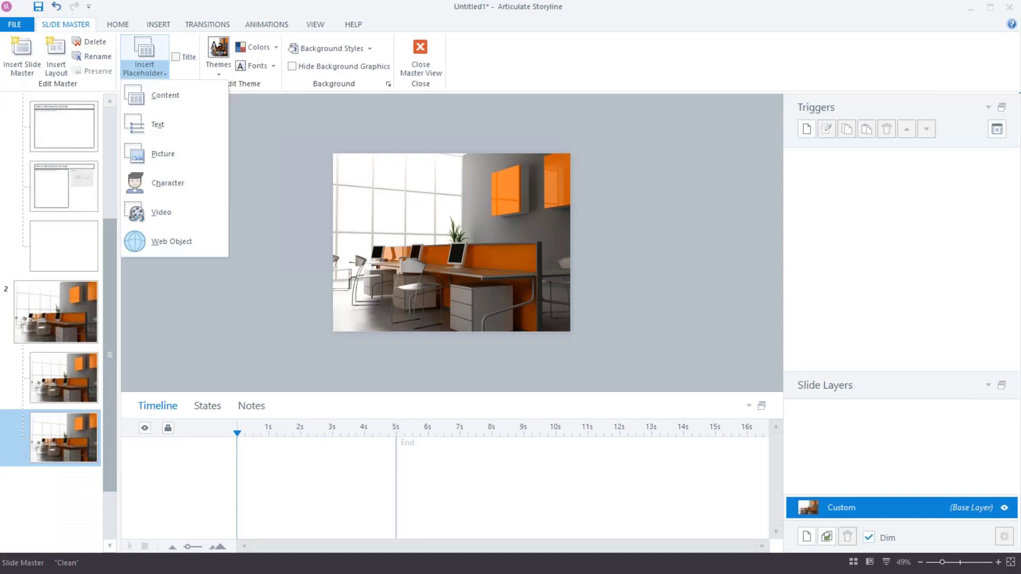
left_click(173, 123)
mouse_move(362, 166)
left_mouse_down()
mouse_move(429, 209)
mouse_move(564, 216)
mouse_move(549, 206)
left_mouse_up()
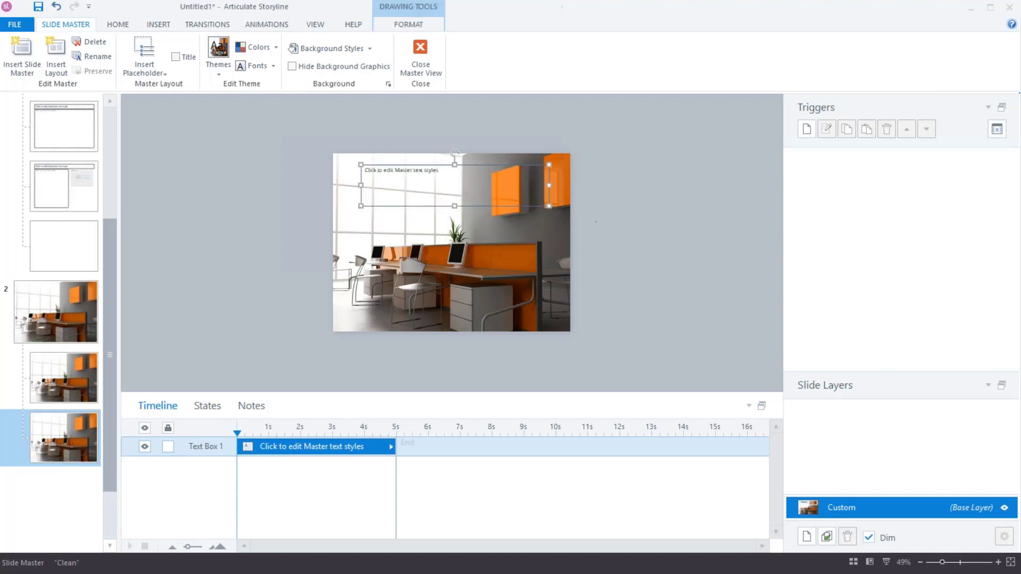
Fill the new layout's text placeholder with orange.
left_click(417, 26)
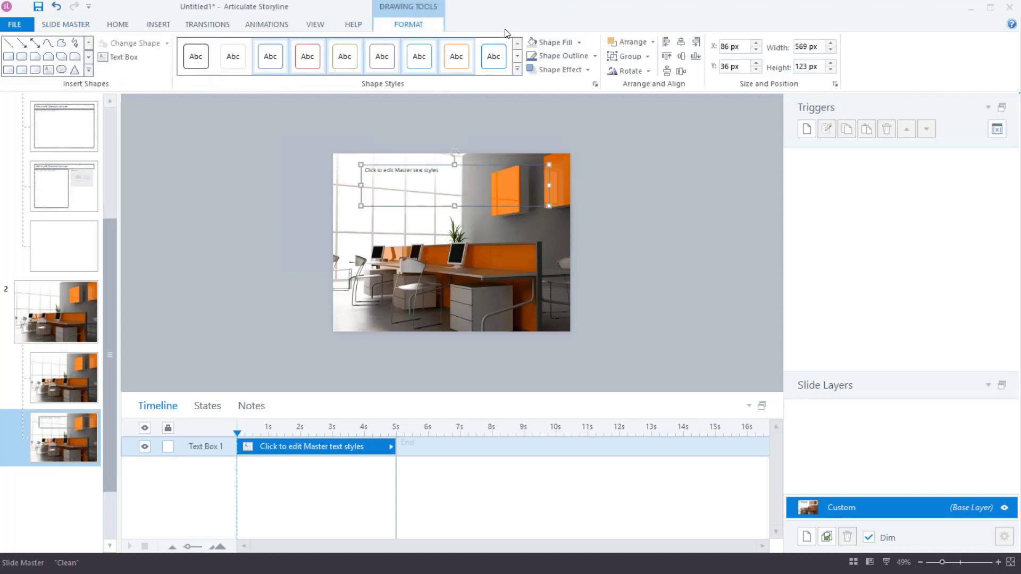
left_click(579, 48)
left_click(633, 74)
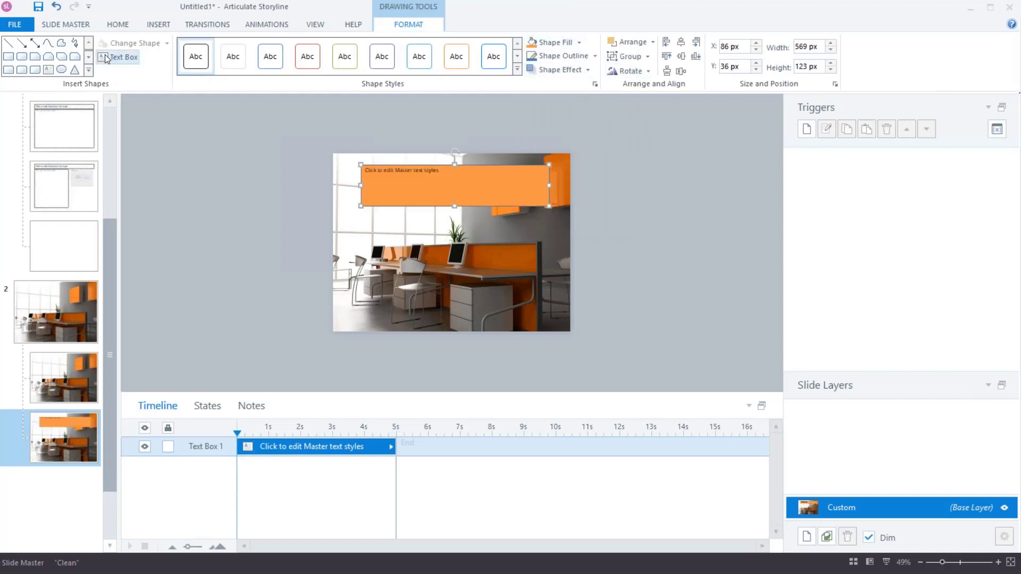
Set the placeholder text to the Lato Black font at size 24.
left_click(118, 25)
left_click(299, 46)
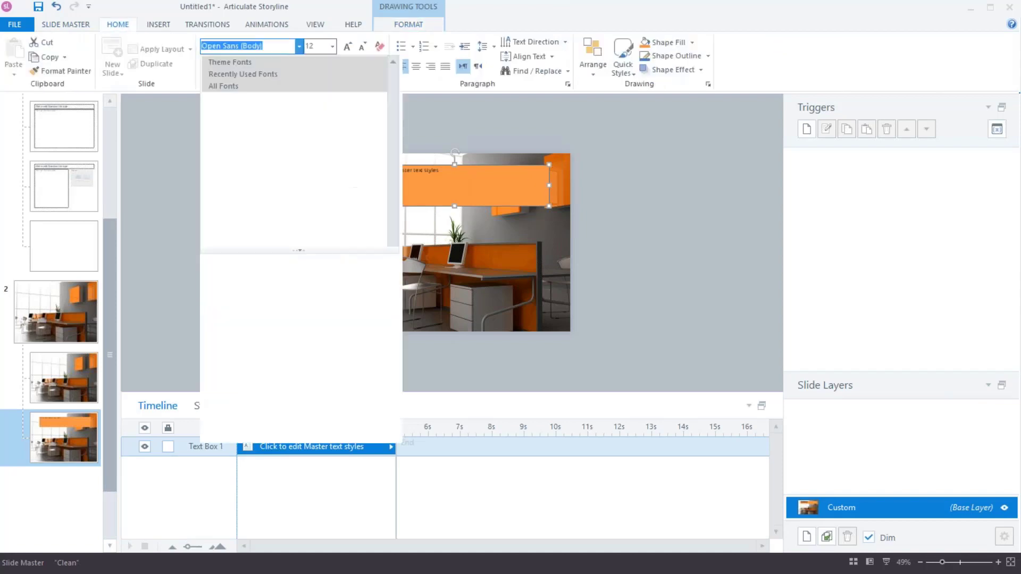
left_click(272, 122)
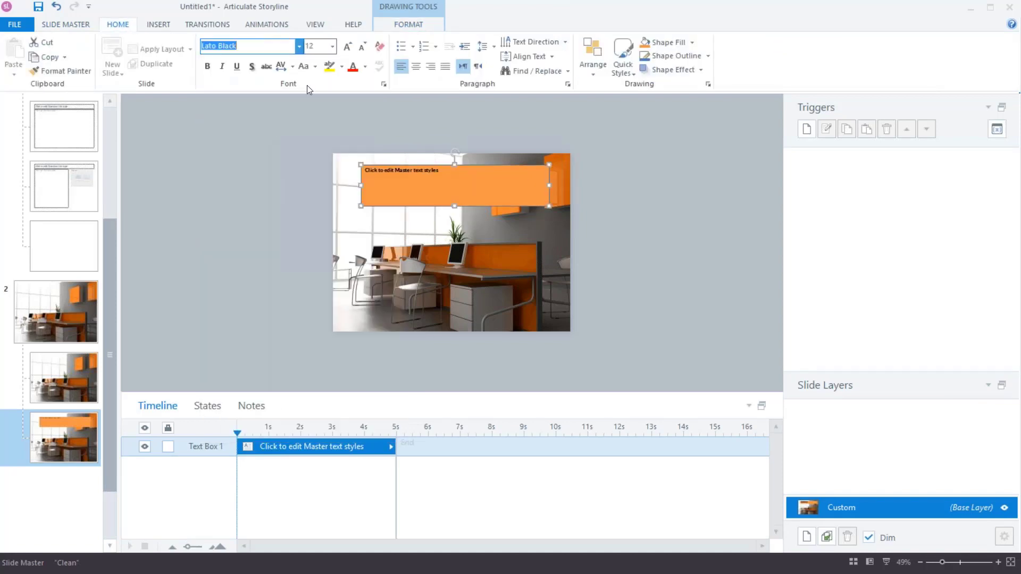
left_click(332, 46)
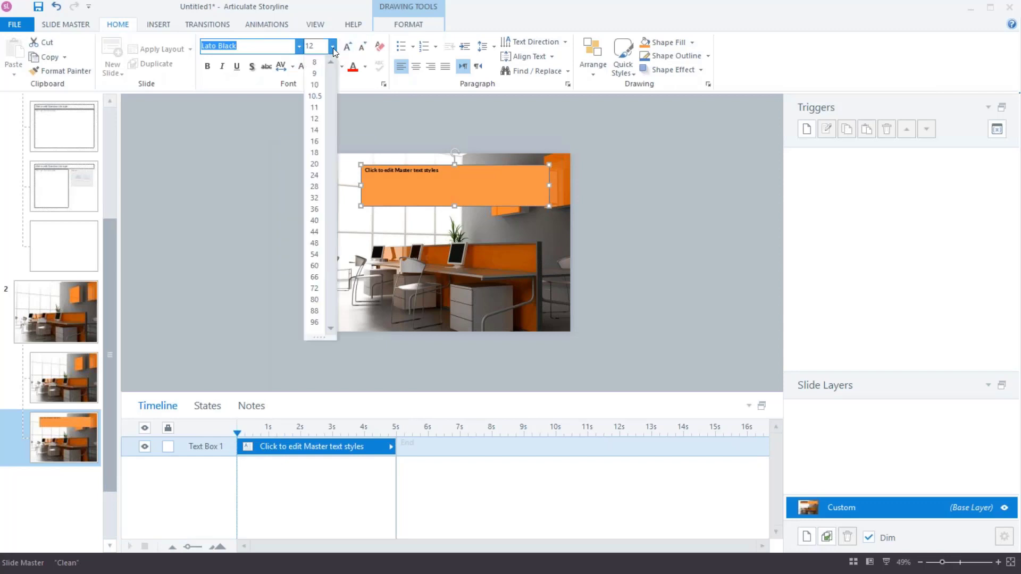
left_click(314, 175)
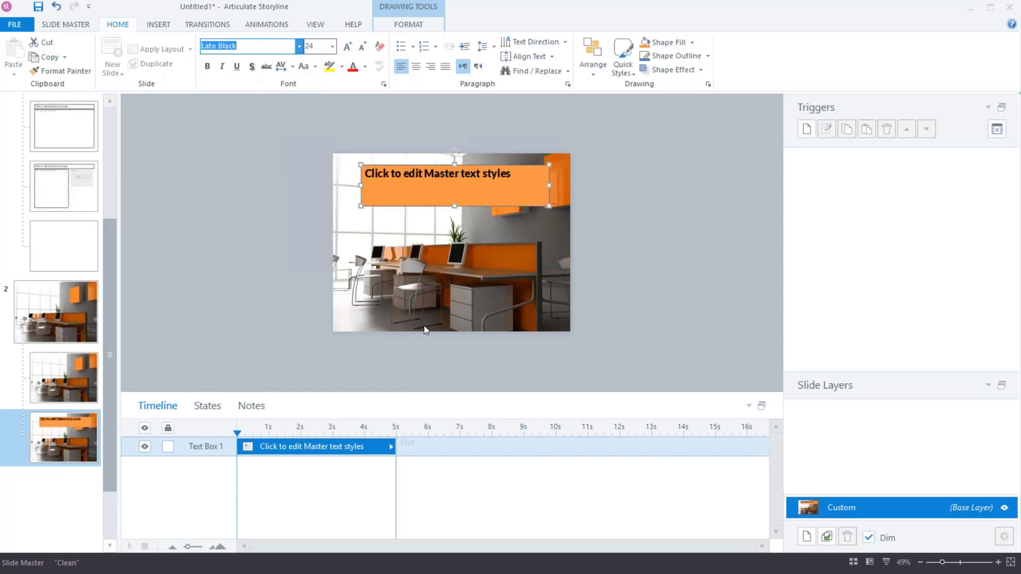
Rename the new layout to Title Slide and deselect its placeholder.
right_click(72, 447)
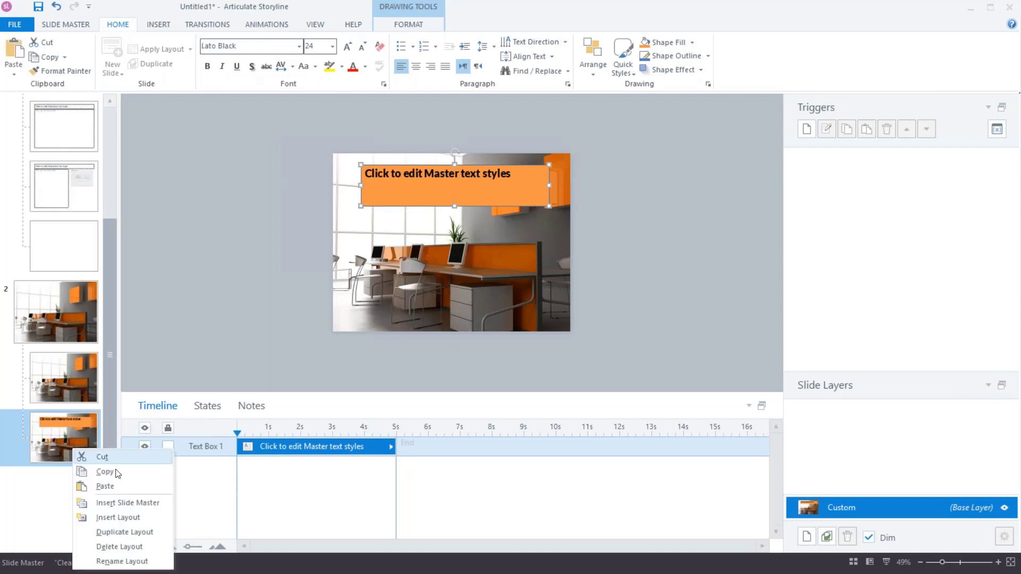
left_click(132, 560)
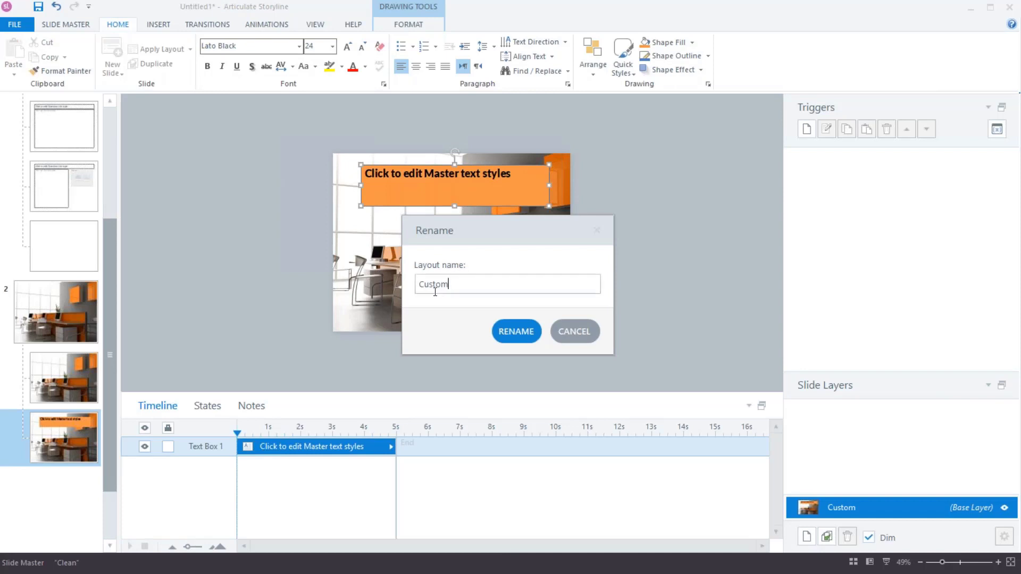
left_click_drag(449, 284, 384, 295)
type("Title Slide")
key("Return")
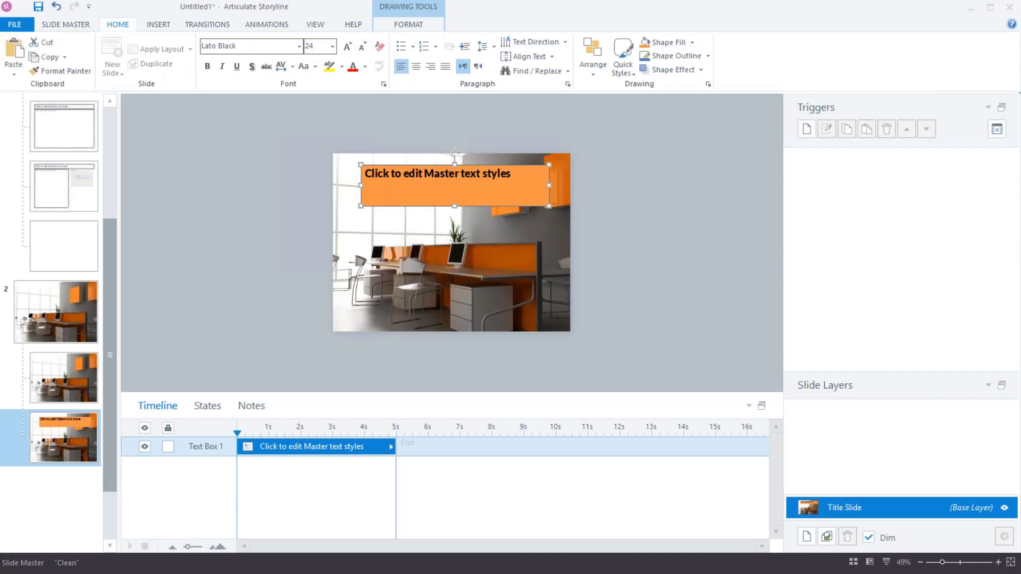
left_click(200, 308)
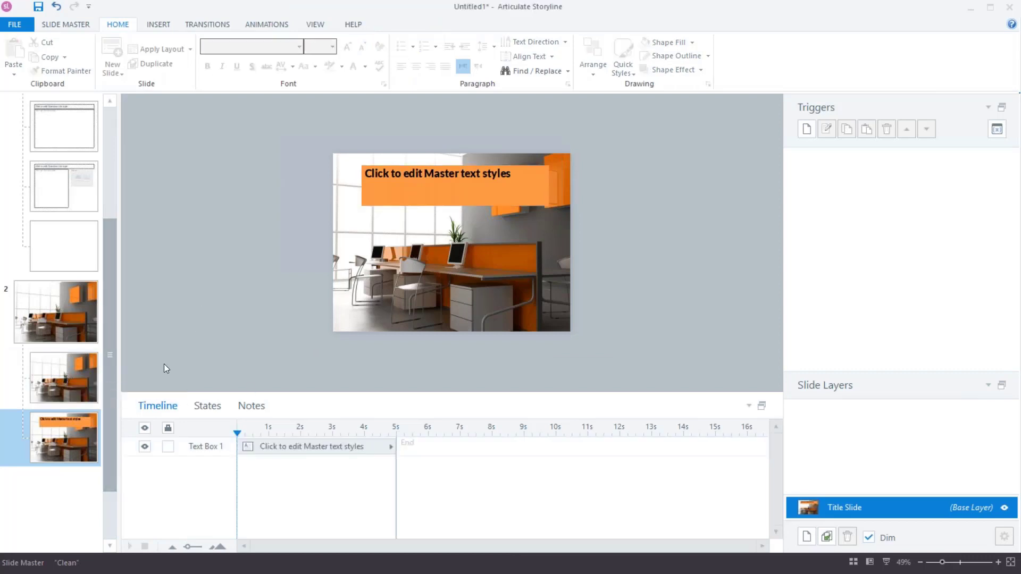
View the second master's Blank layout, leave the slide masters and open the feedback masters.
left_click(83, 377)
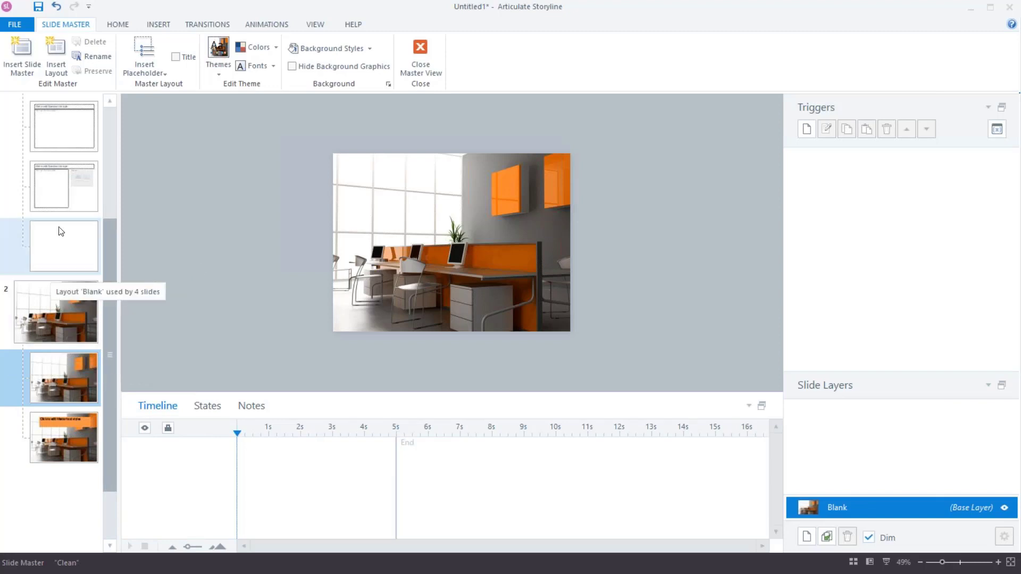
left_click(428, 62)
left_click(338, 24)
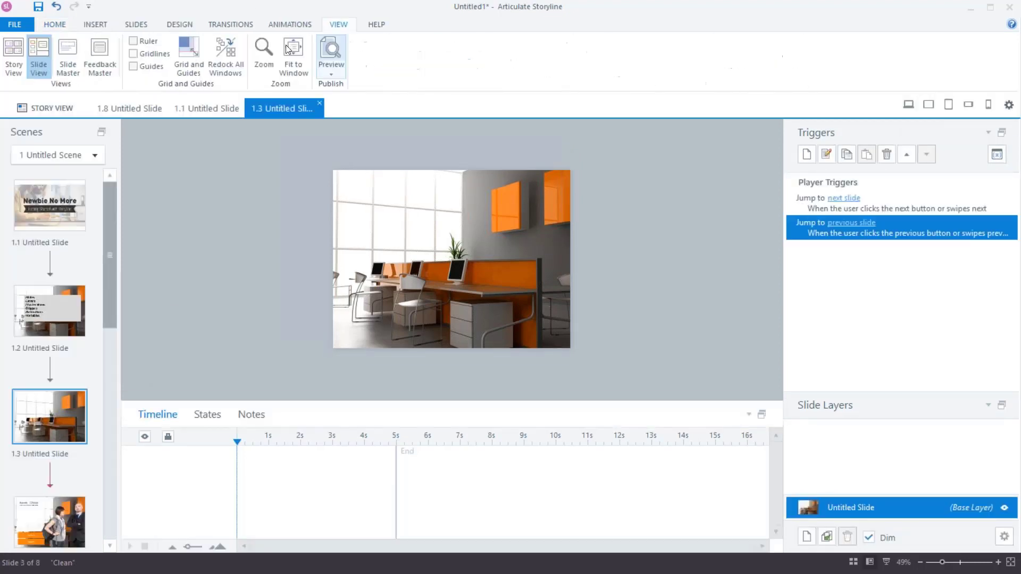
left_click(101, 53)
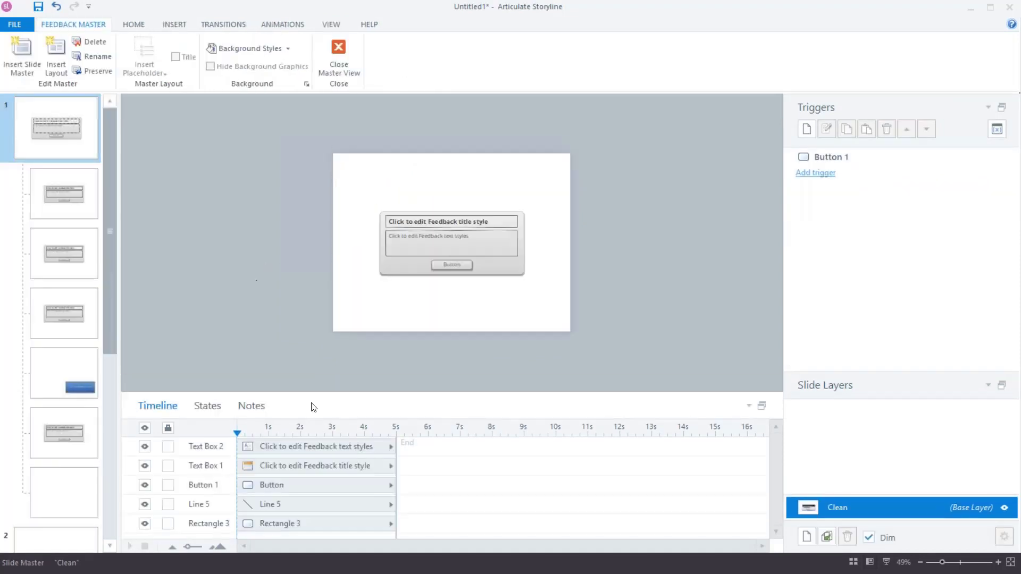
Examine the first feedback master's Correct, Incorrect and Try Again feedback layouts.
left_click(59, 180)
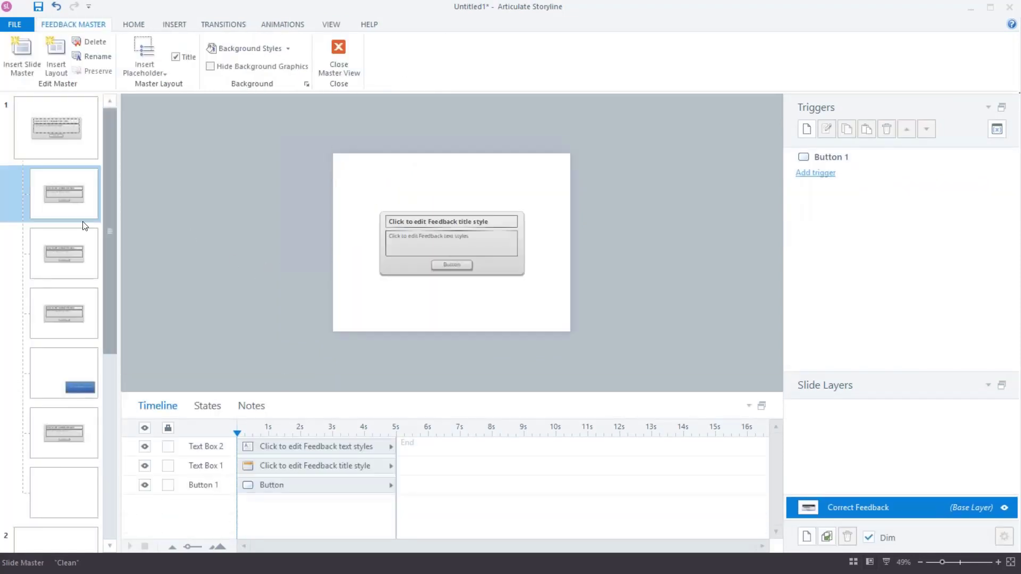
left_click(85, 268)
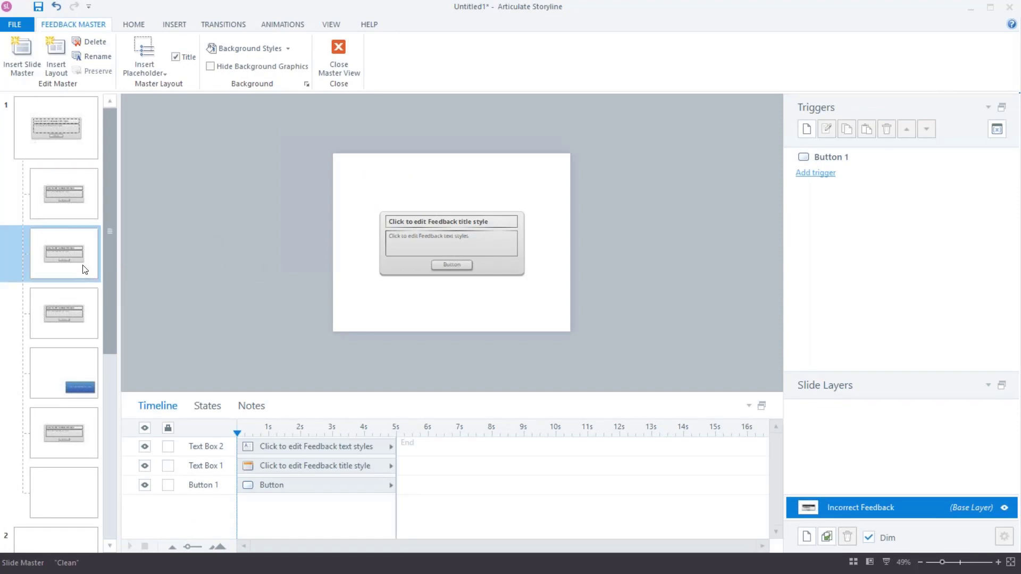
left_click(74, 314)
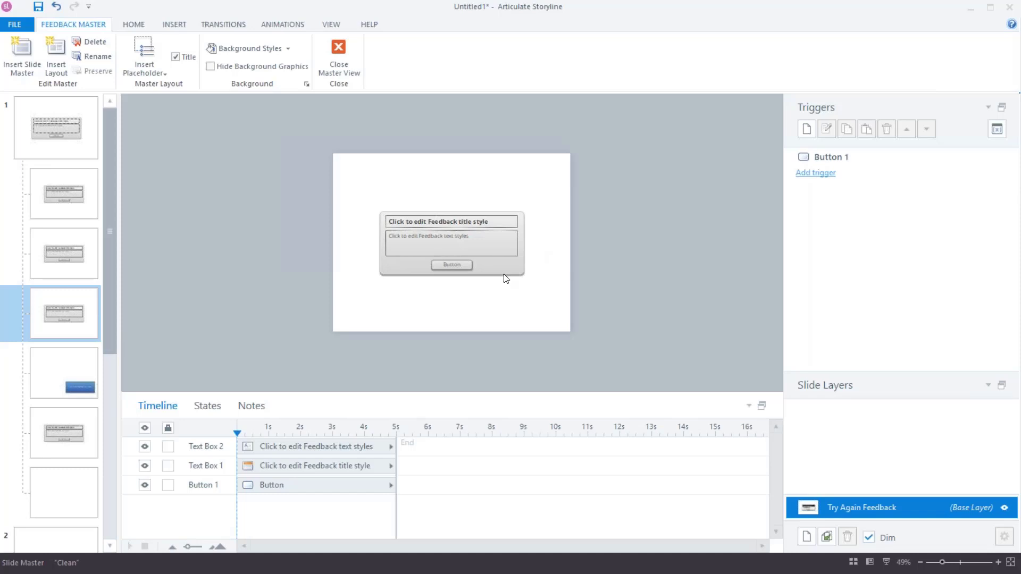
left_click(65, 188)
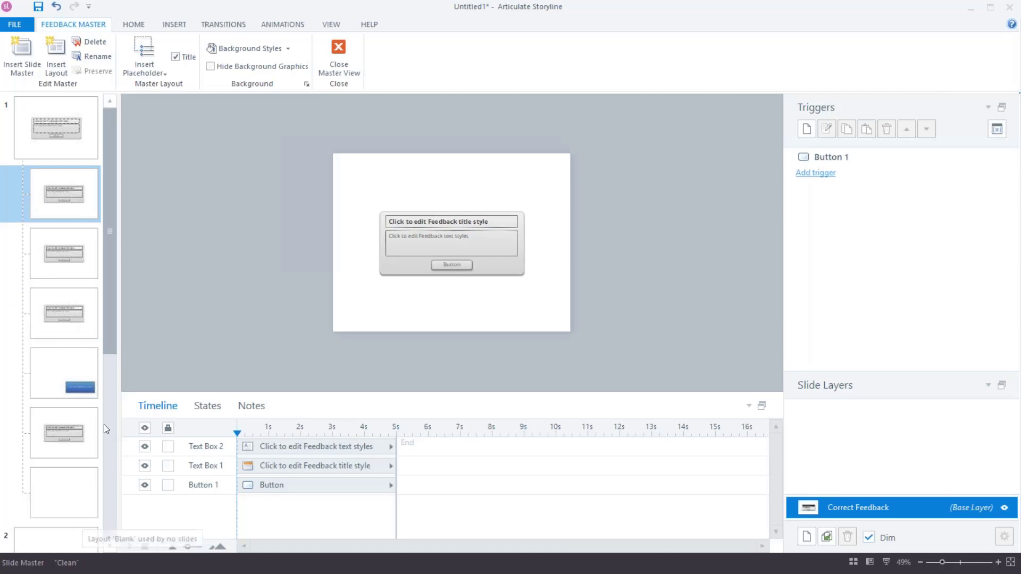
Examine the second feedback master's Two Choice and Three Choice Feedback layouts, and close the master view.
scroll(54, 478, "down", 3)
scroll(40, 486, "down", 5)
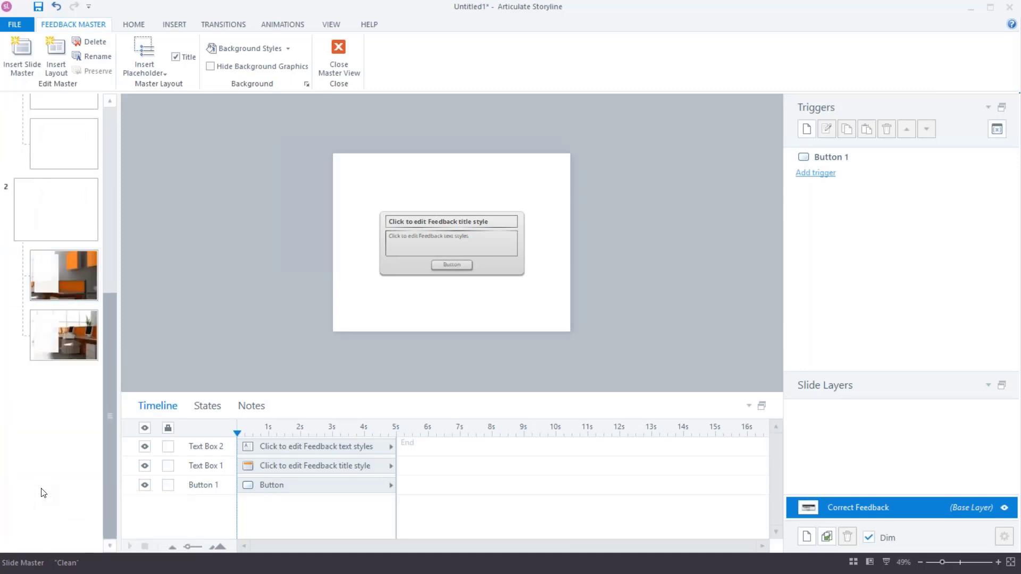
left_click(85, 275)
left_click(86, 317)
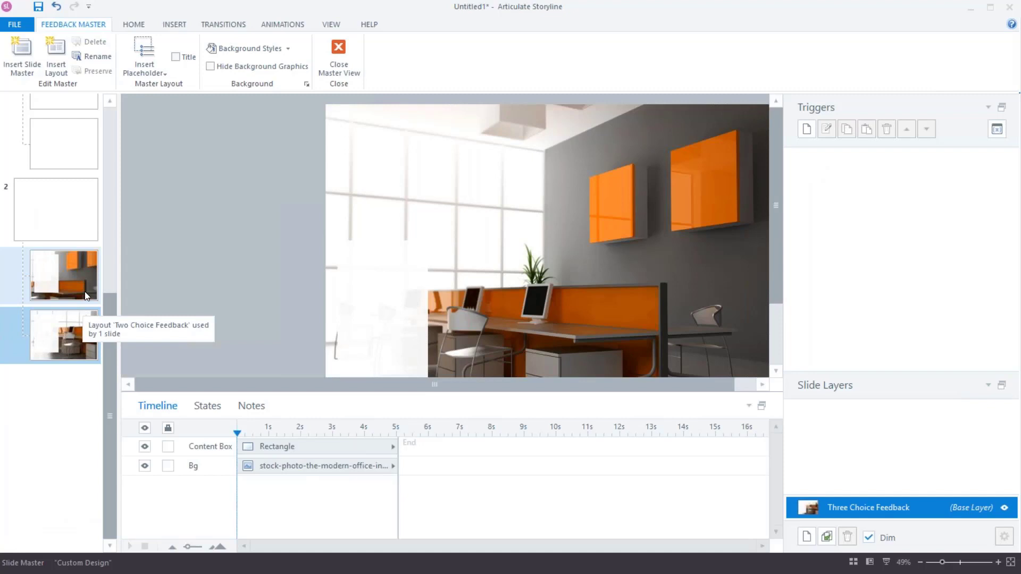
left_click(327, 60)
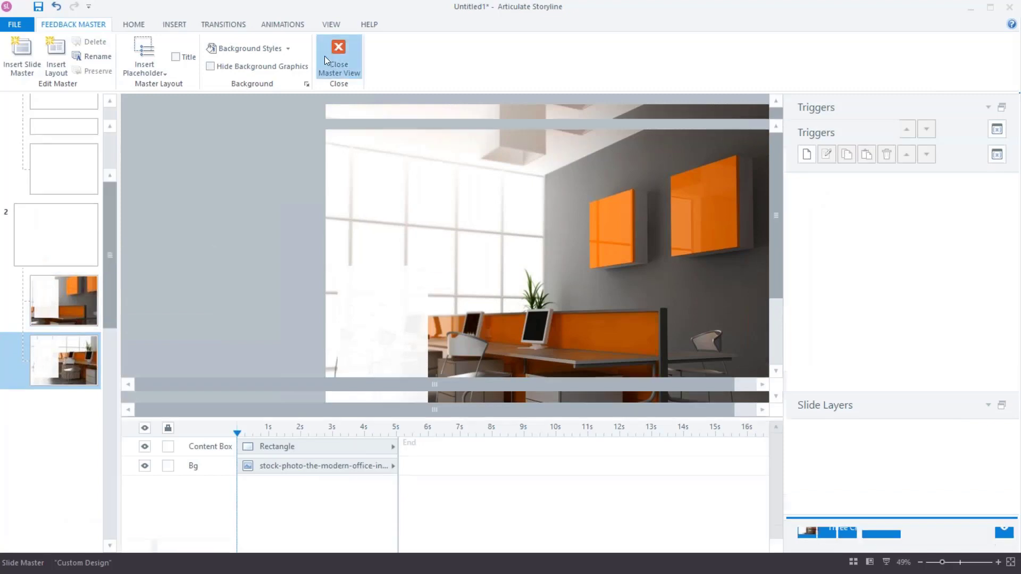
Open slide 1.4 2 - Choices, show its Option 1 layer and view the feedback layouts that can be applied to it.
left_click(56, 516)
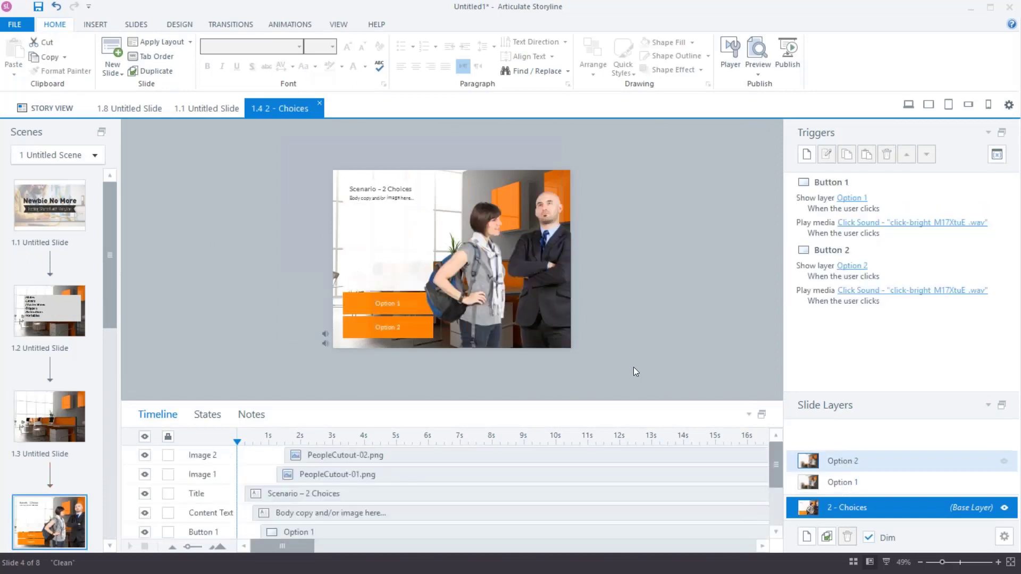
left_click(842, 483)
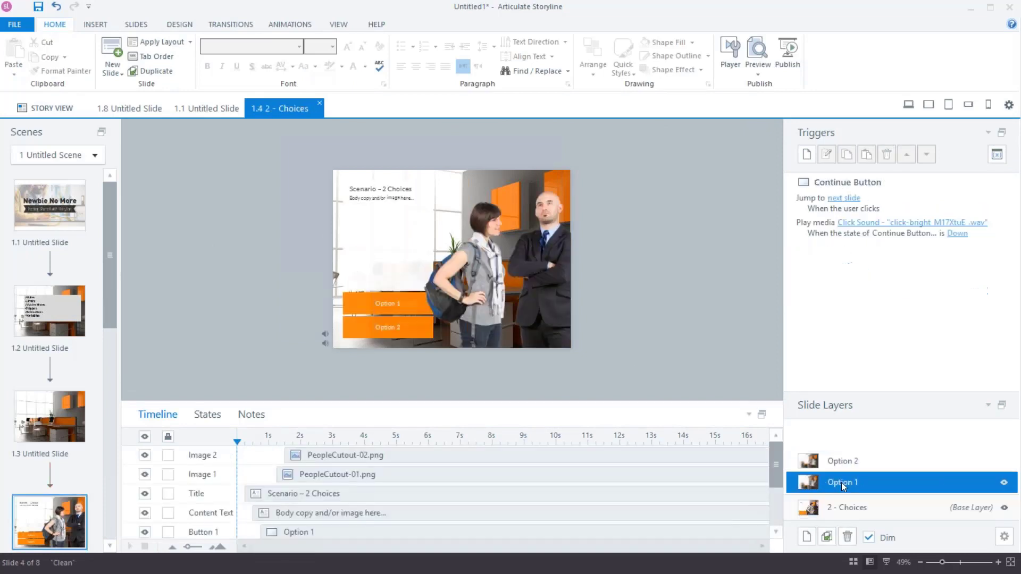
right_click(519, 291)
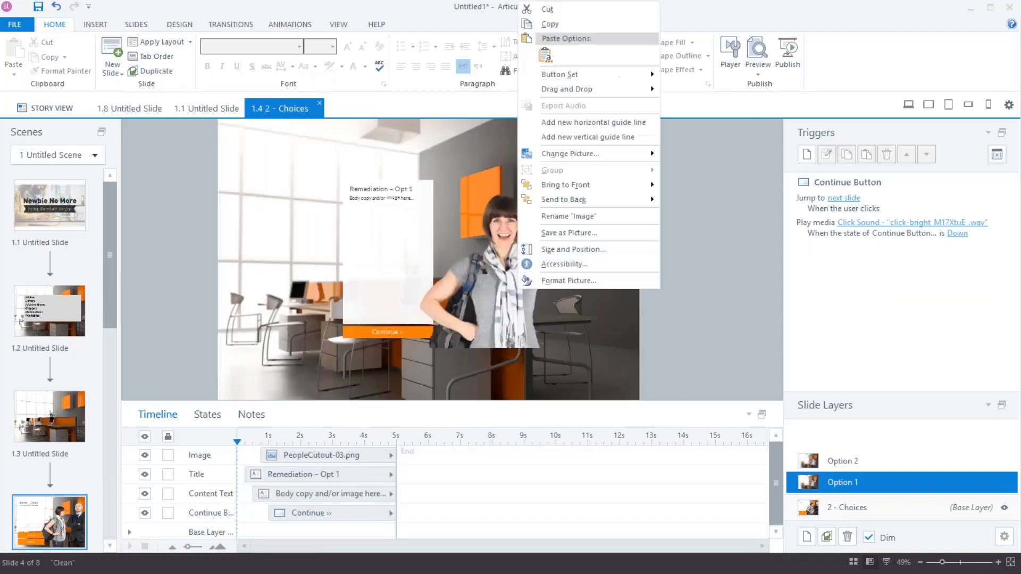
left_click(697, 277)
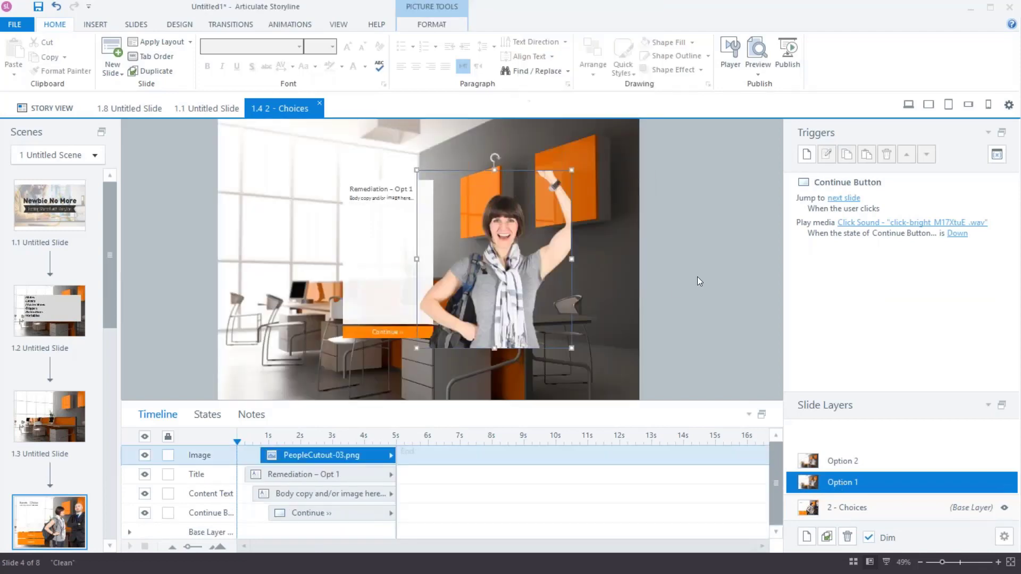
left_click(622, 324)
right_click(624, 321)
mouse_move(722, 466)
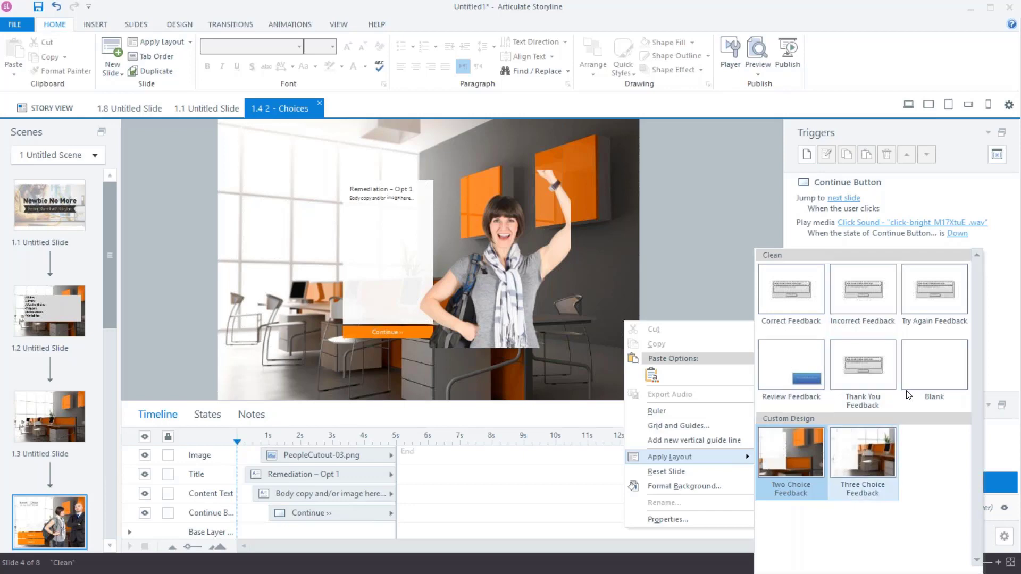
left_click(704, 196)
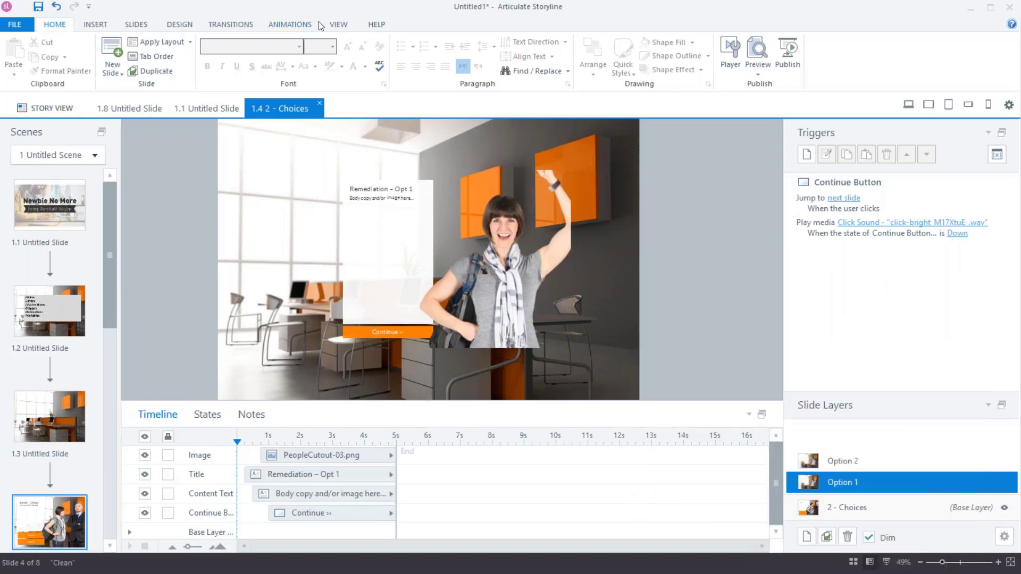
Compare the base layer of the 2 - Choices slide with its Option 1 and Option 2 layers.
left_click(335, 25)
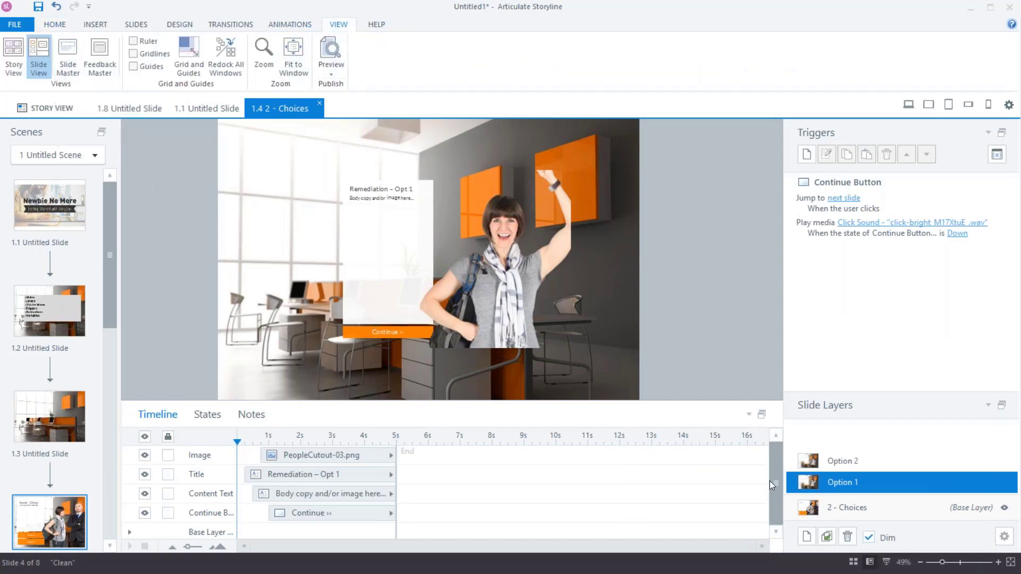
left_click(865, 511)
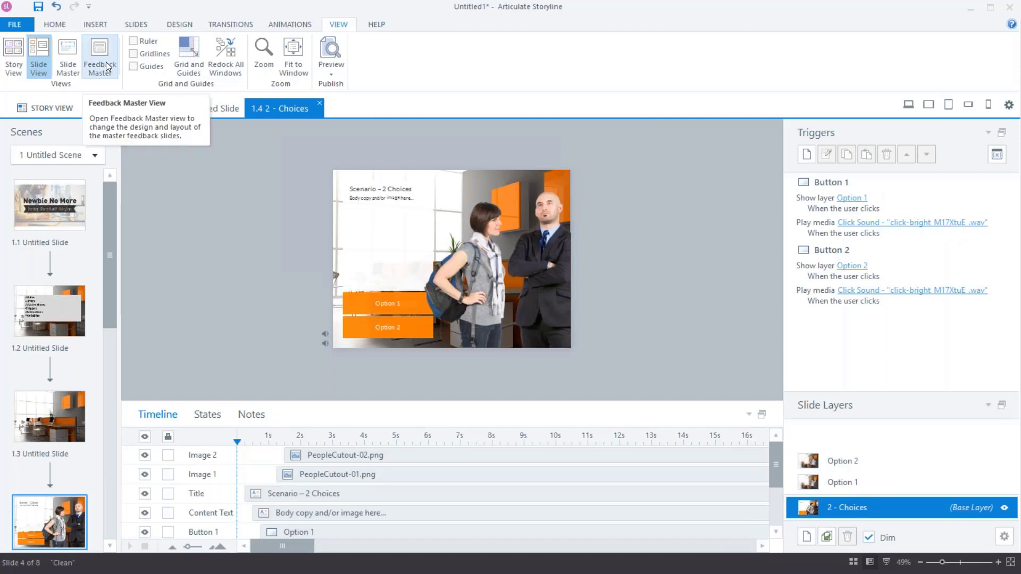
left_click(848, 483)
left_click(845, 509)
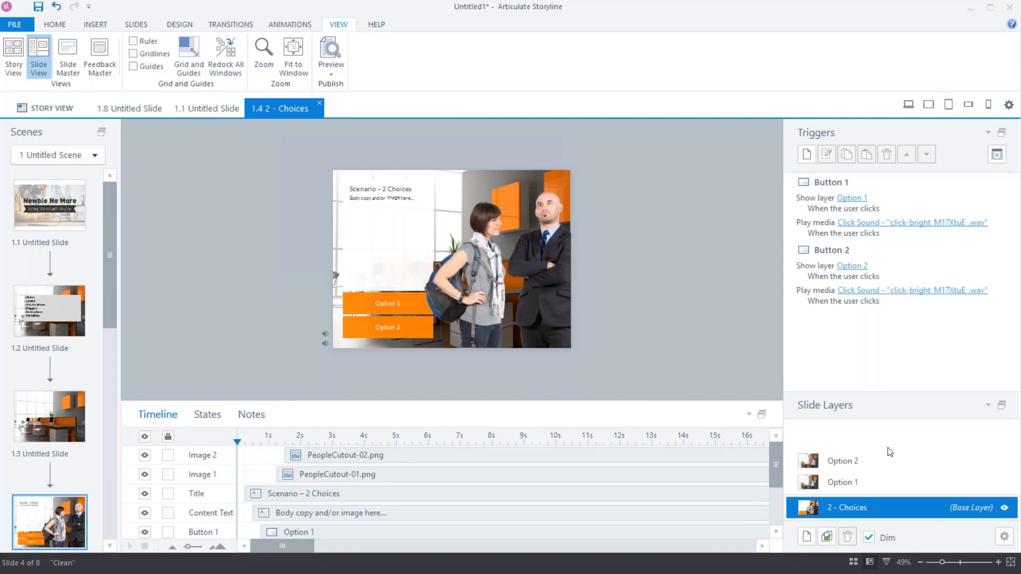
left_click(856, 483)
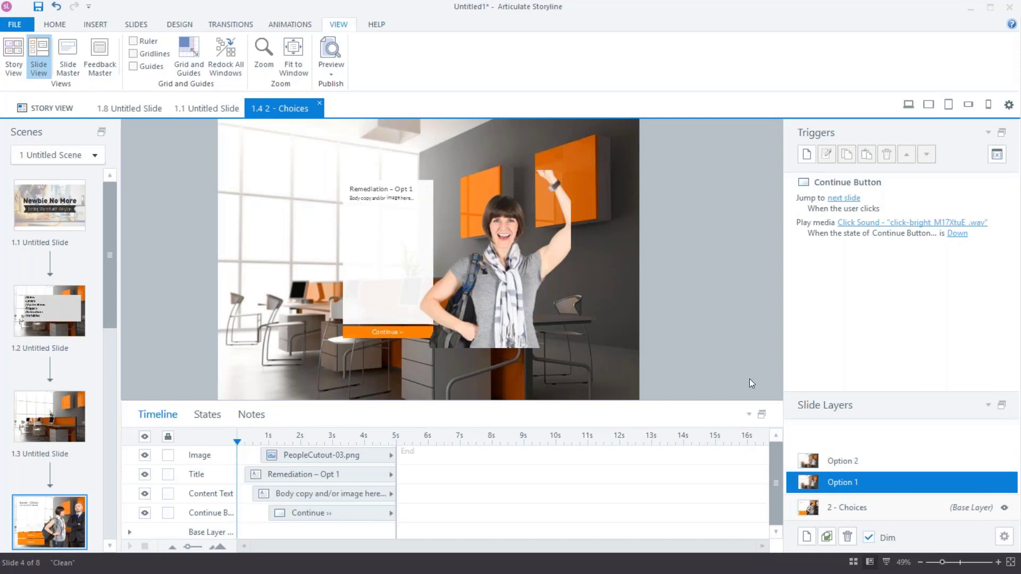
left_click(829, 461)
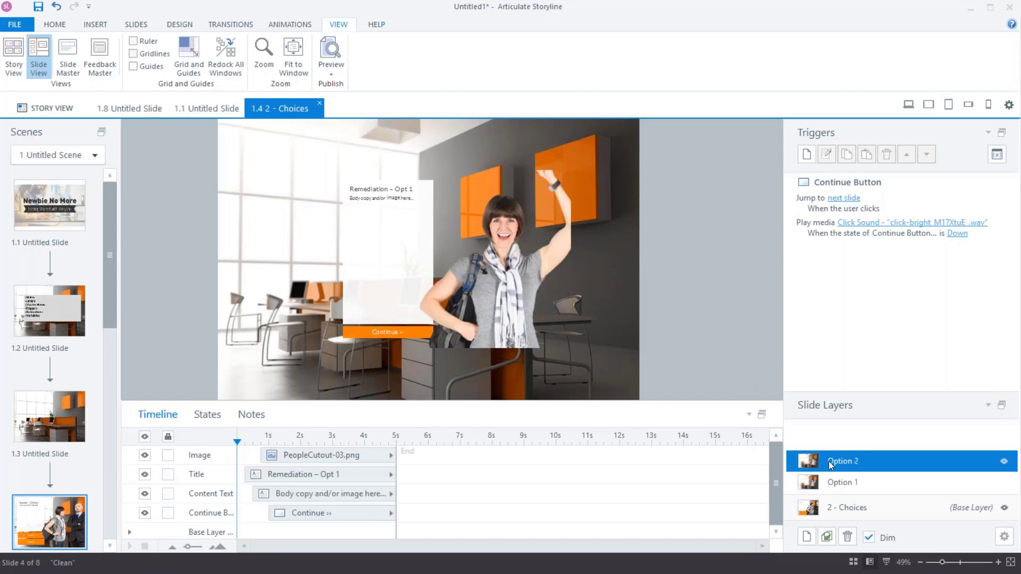
left_click(839, 483)
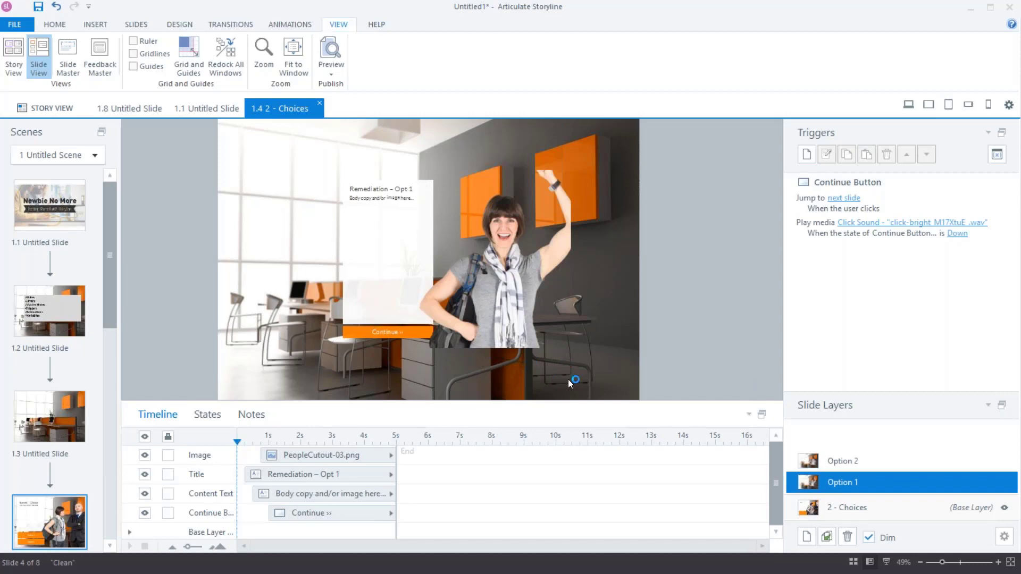
left_click(866, 512)
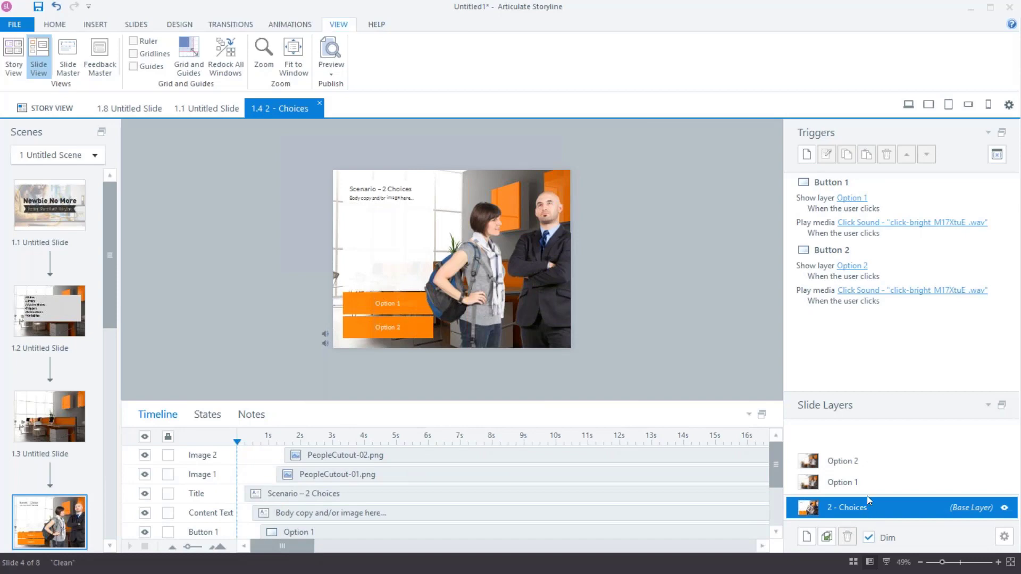
left_click(861, 481)
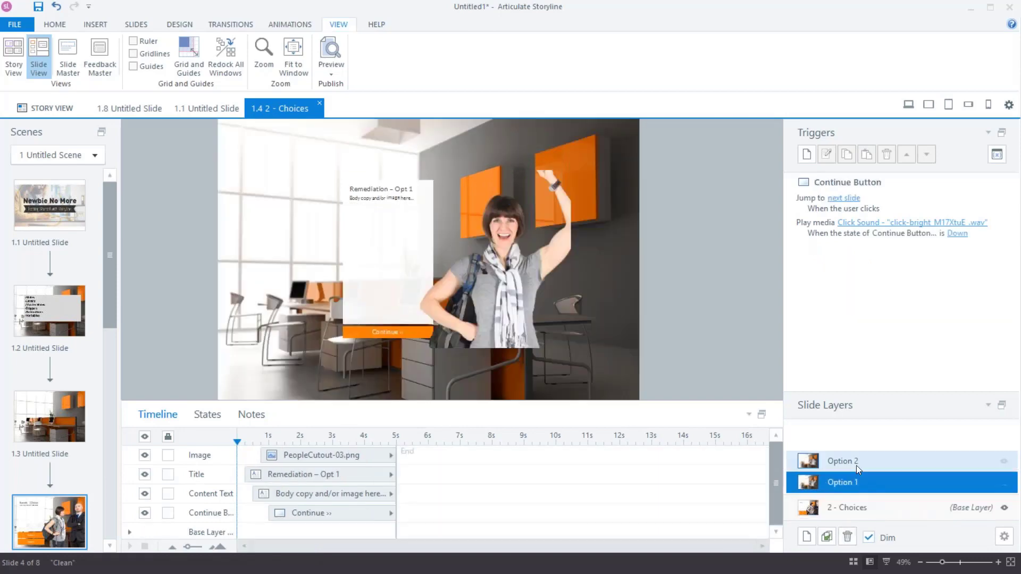
left_click(856, 465)
Turn on Hide objects on base layer in the Option 1 layer's properties.
left_click(851, 480)
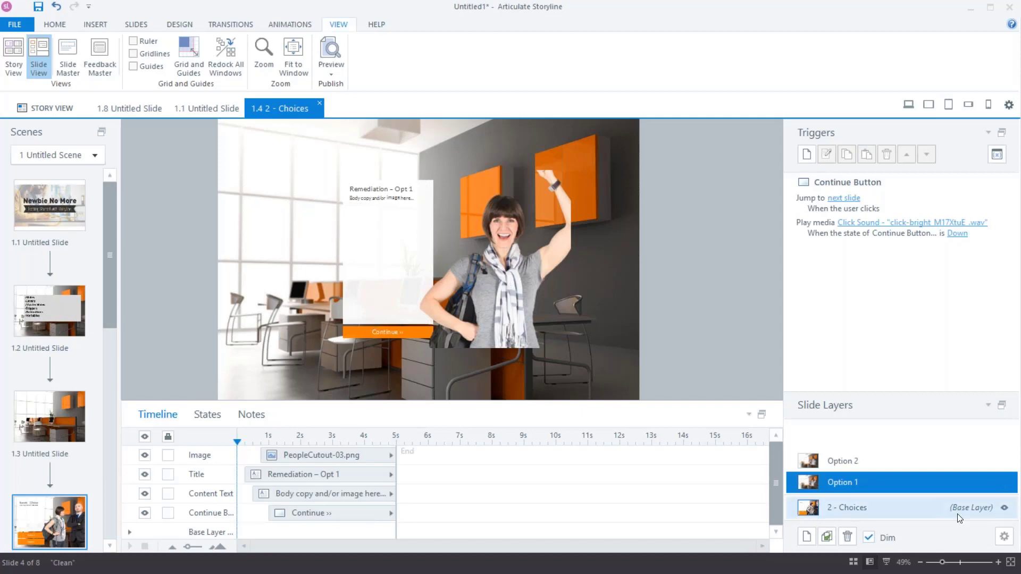
left_click(1005, 537)
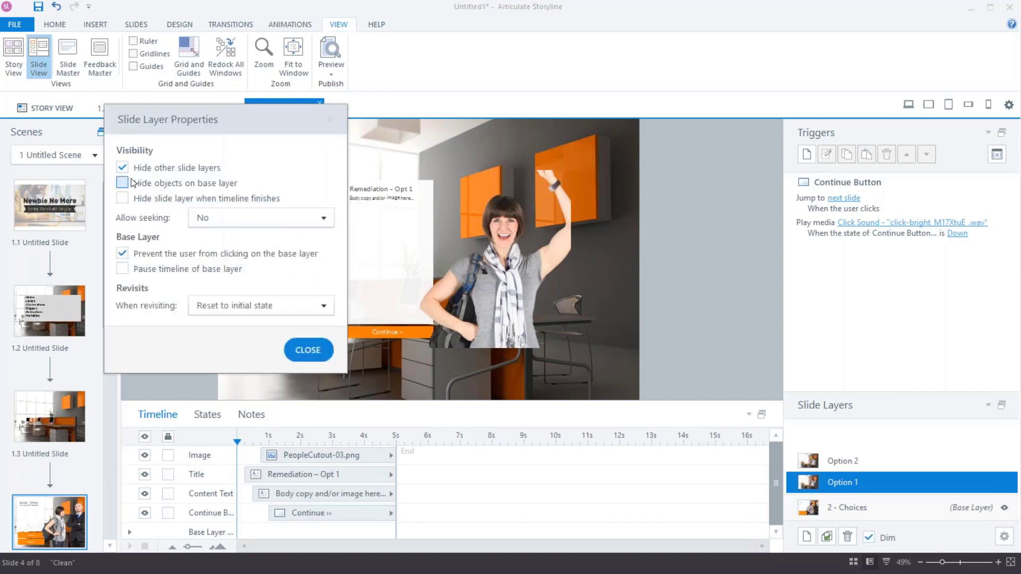
left_click(123, 184)
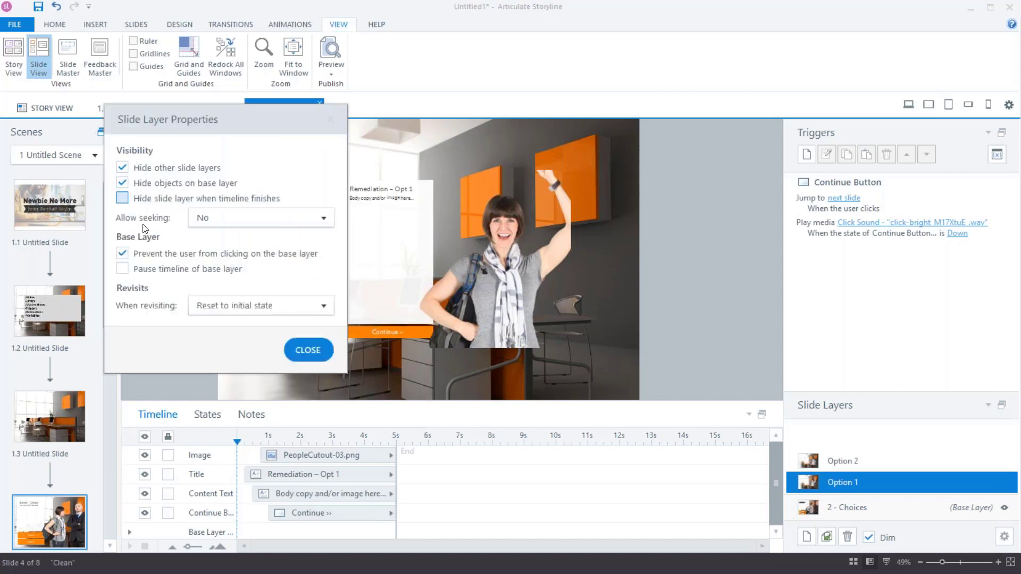
left_click(302, 356)
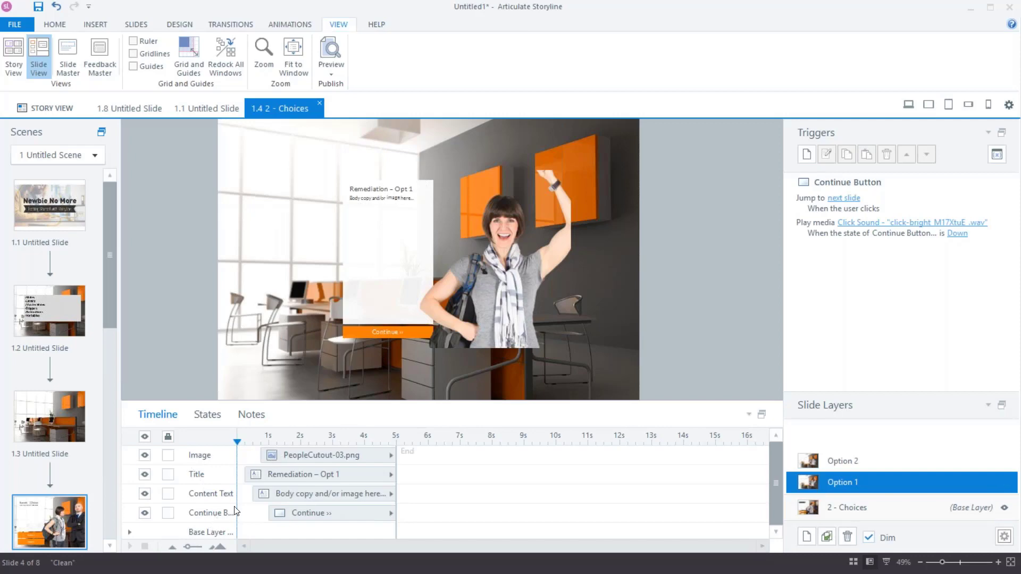
Examine the cutout image, the title and the Continue button on the Option 1 layer.
scroll(288, 470, "down", 1)
scroll(263, 485, "up", 1)
scroll(178, 484, "down", 1)
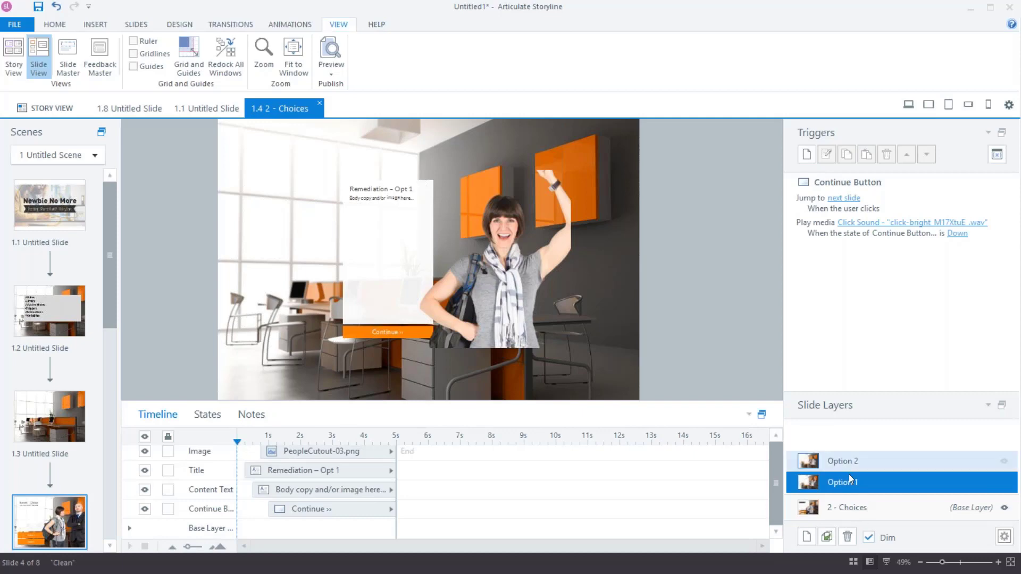
left_click(423, 284)
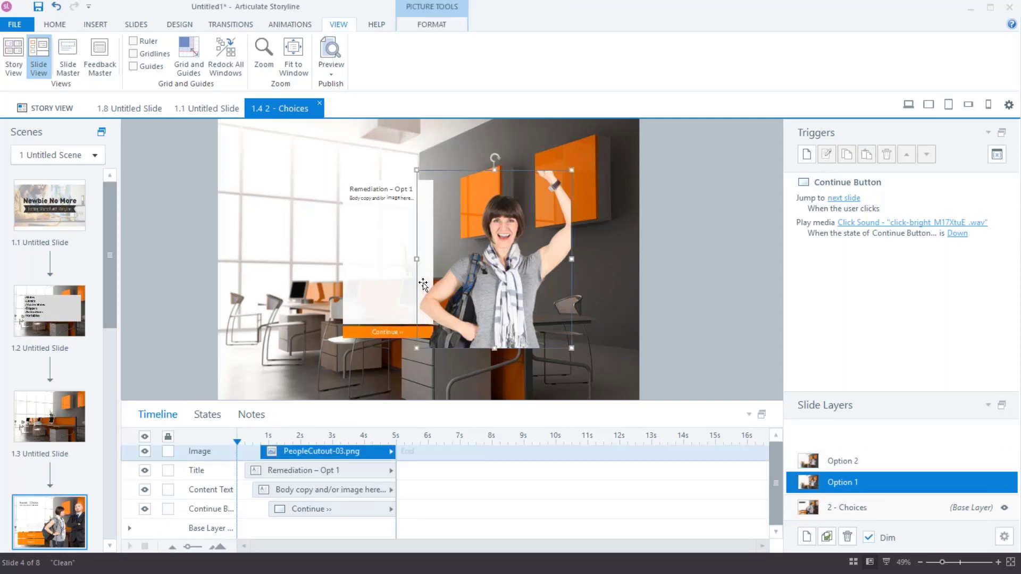
left_click(391, 268)
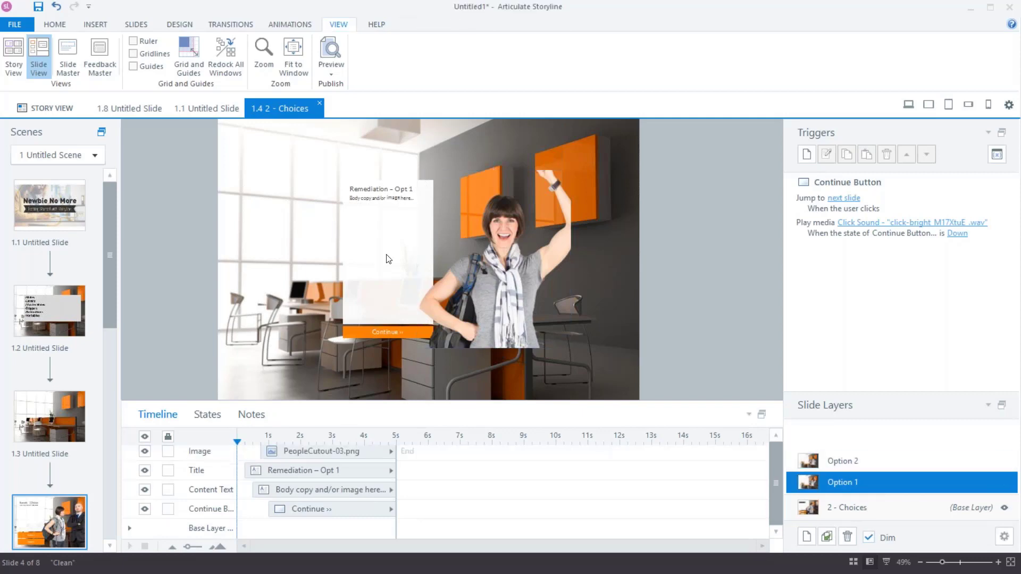
left_click(345, 192)
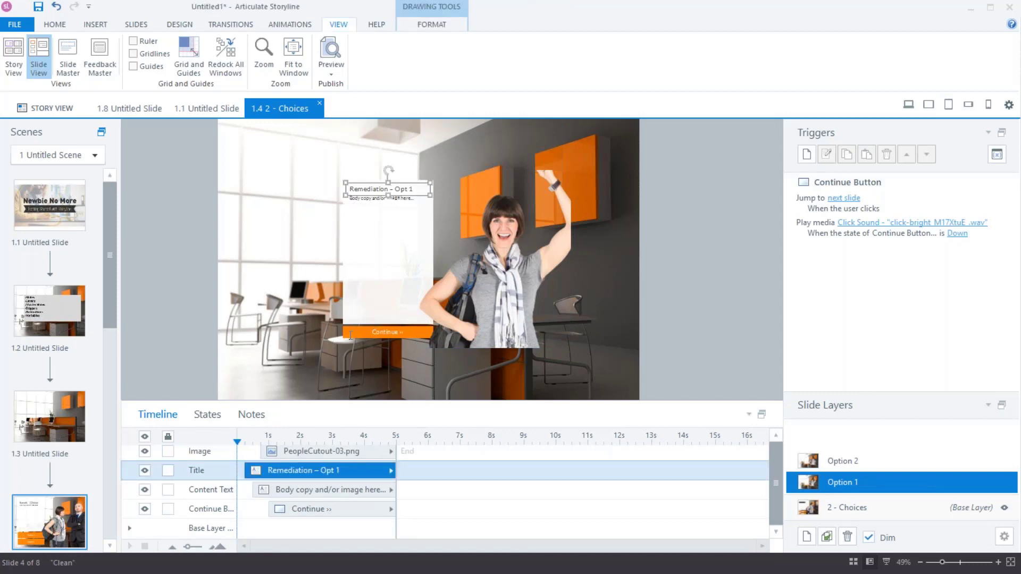
left_click(350, 335)
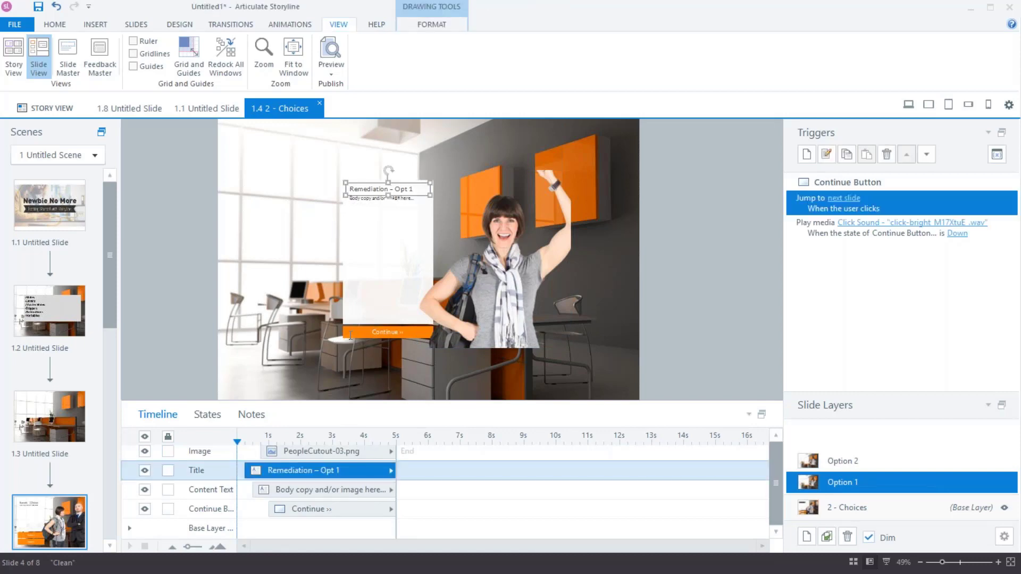
left_click(364, 287)
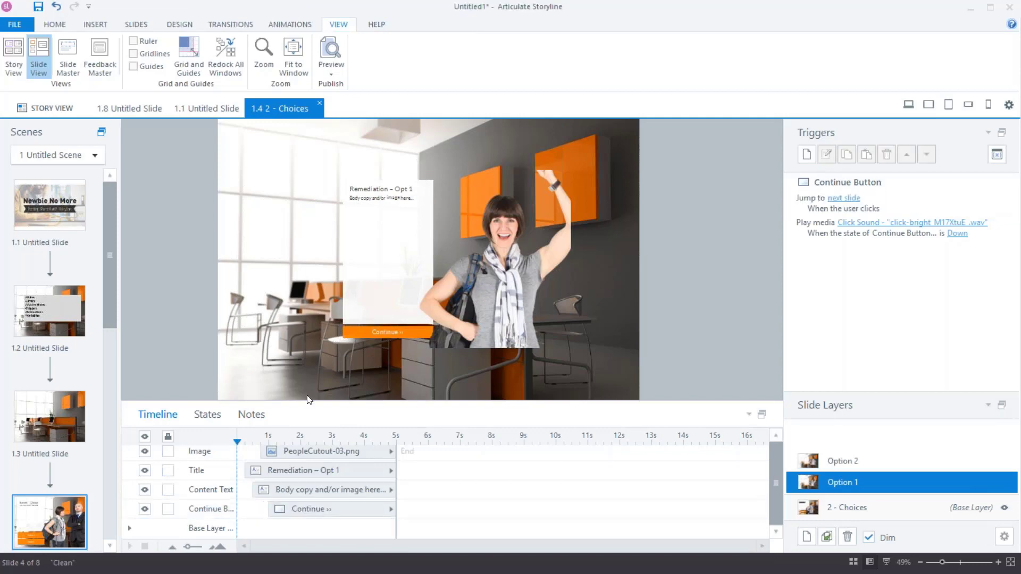
Match the content text, title, image and Continue button timeline entries to the layer's objects, and expand the base layer objects.
left_click(284, 489)
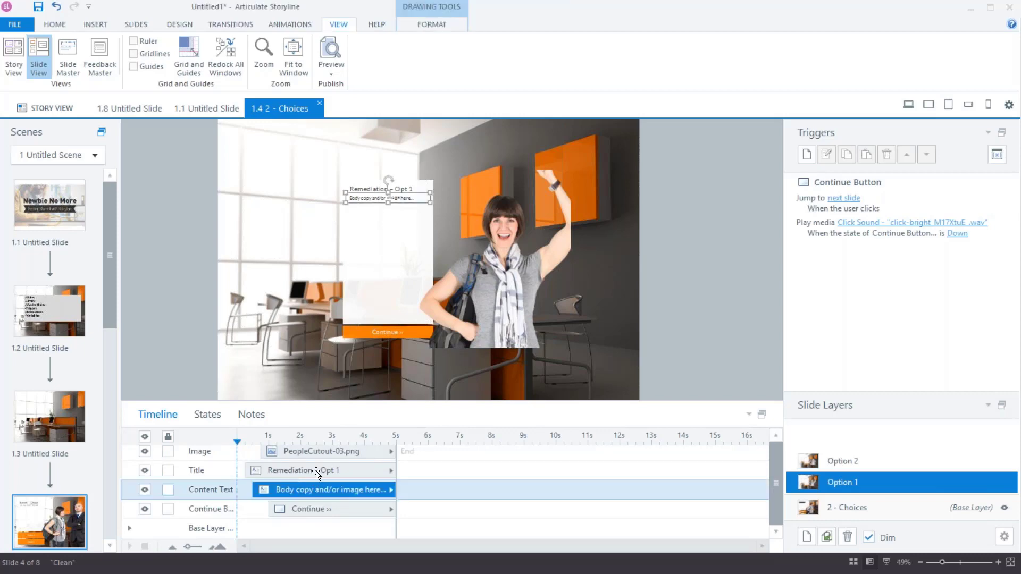
left_click(316, 472)
left_click(328, 451)
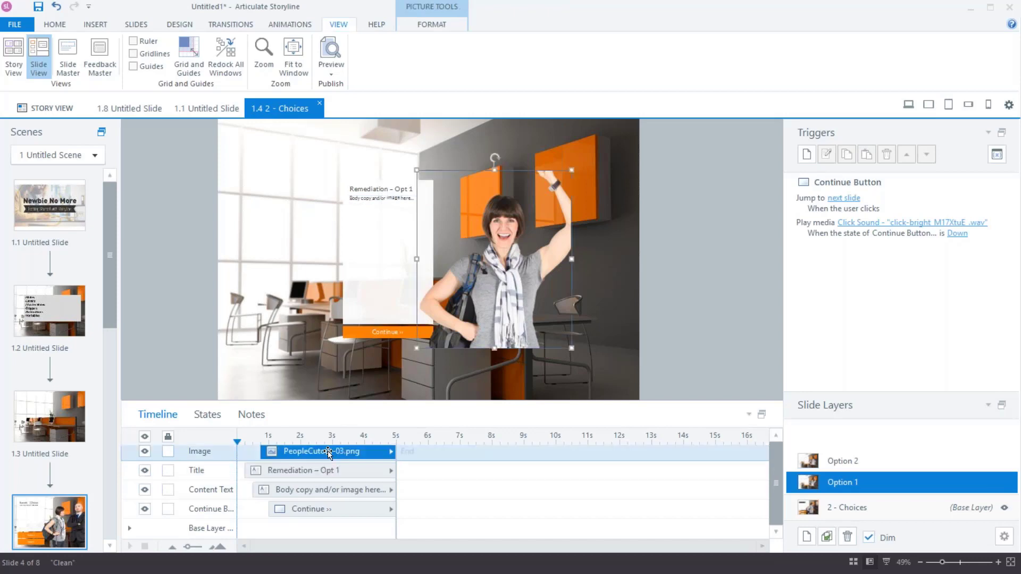
left_click(319, 509)
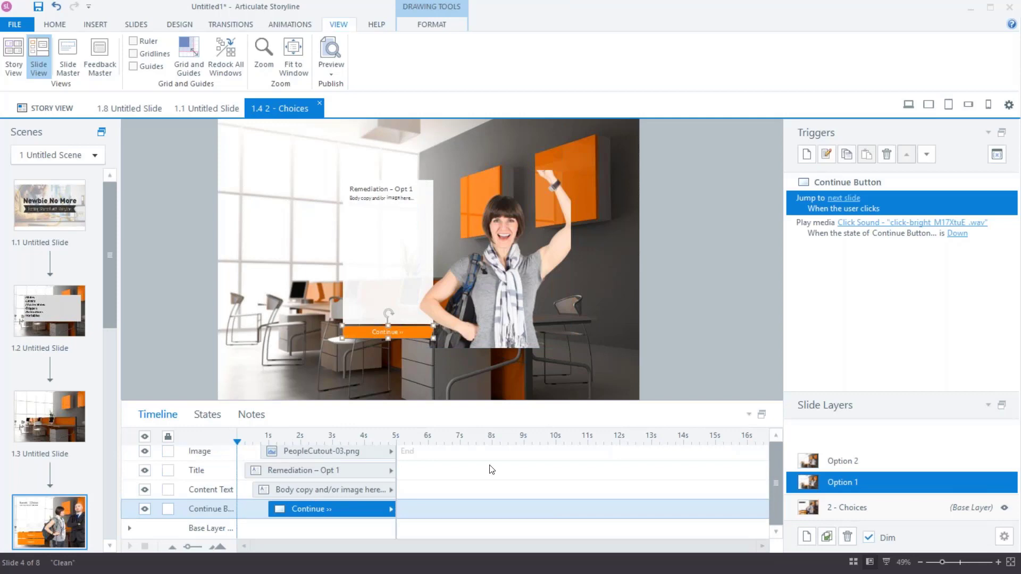
left_click(131, 528)
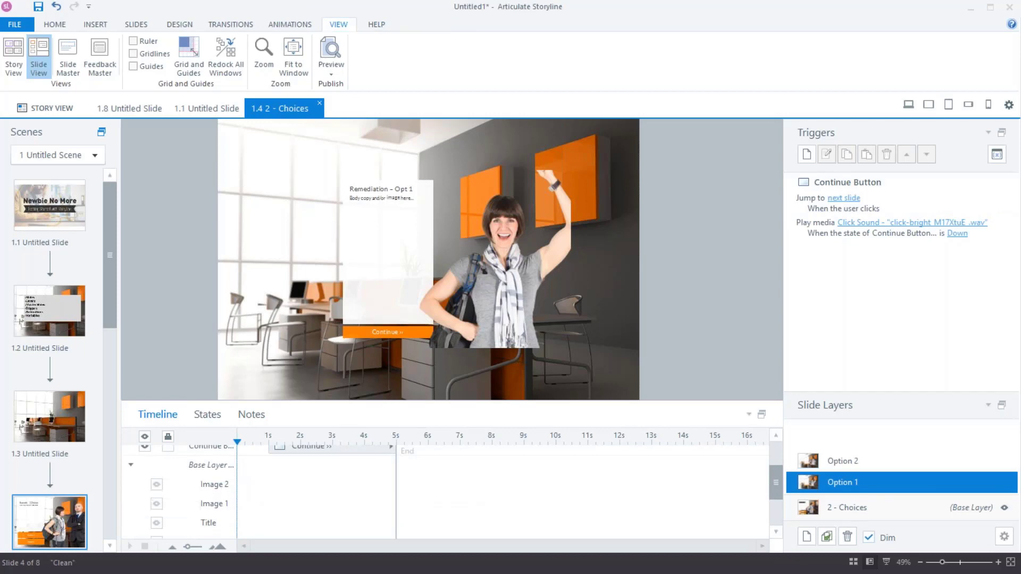
Turn off Hide objects on base layer for the Option 1 layer, and check the base layer before returning to Option 1.
left_click(1005, 537)
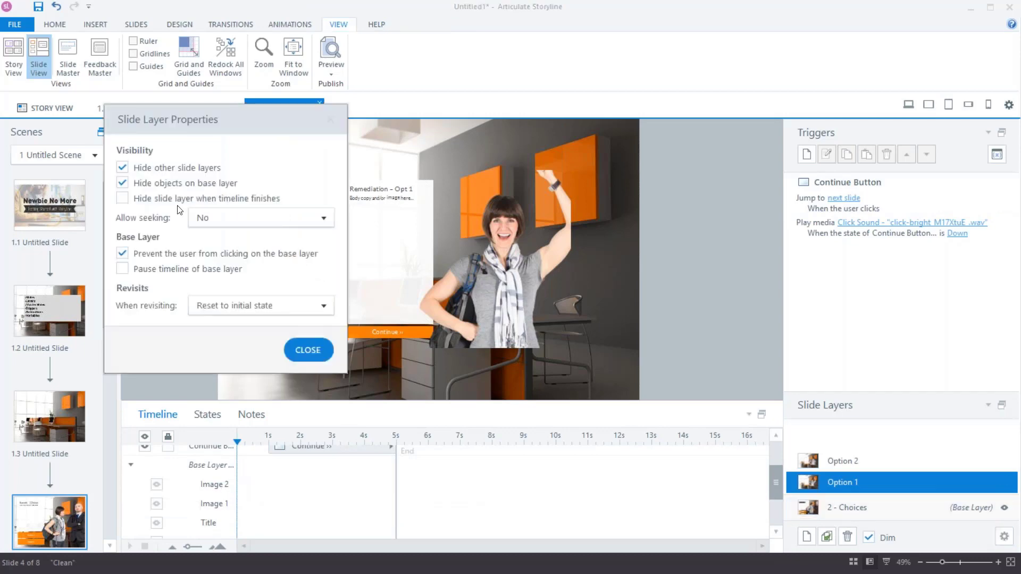
left_click(123, 183)
left_click(306, 350)
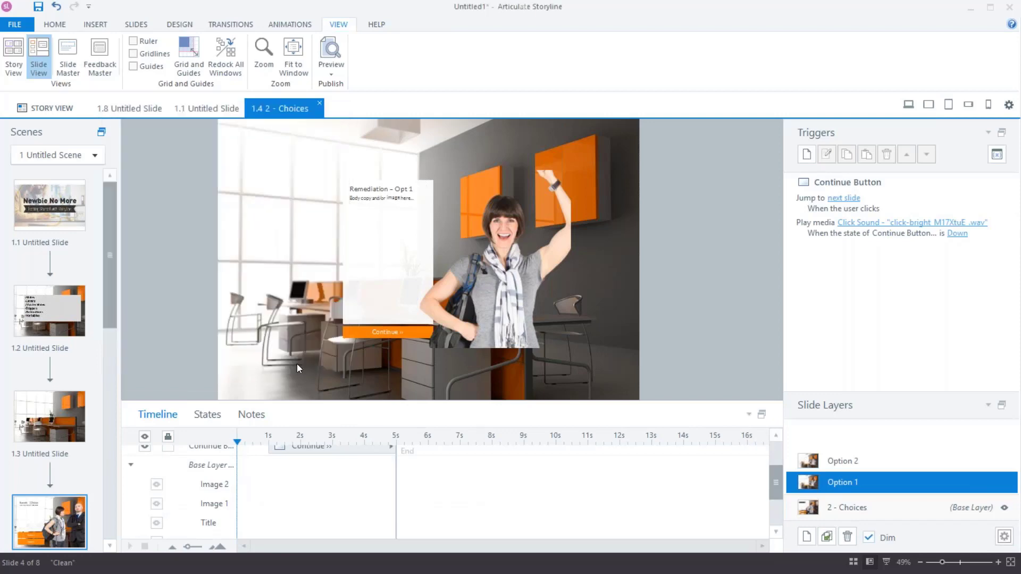
left_click(985, 509)
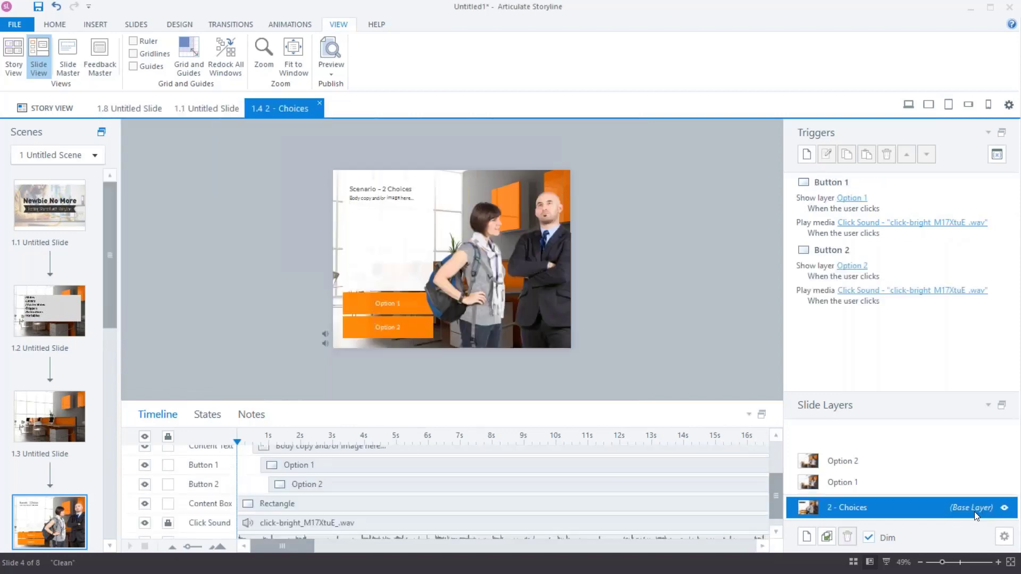
left_click(864, 486)
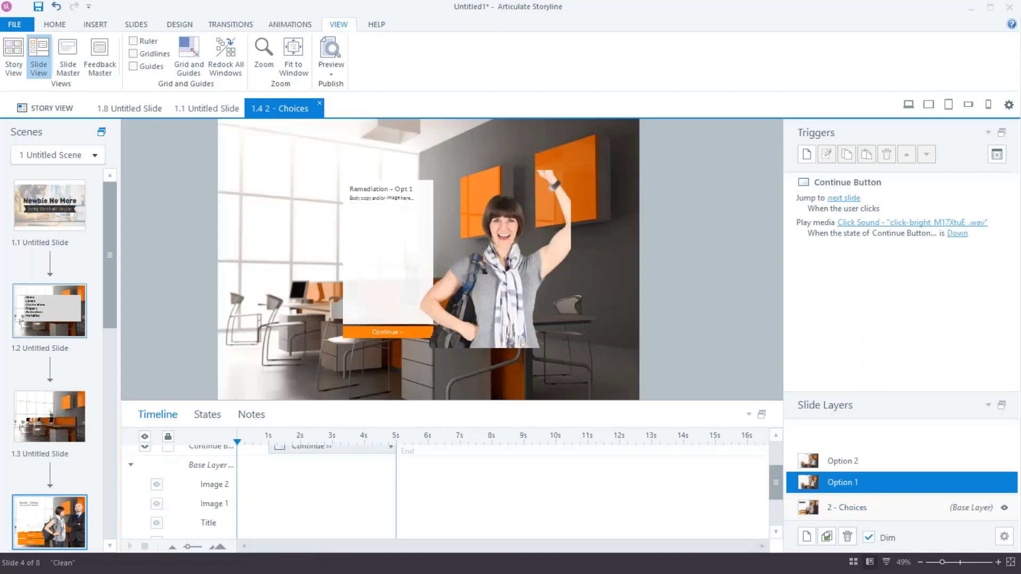
Insert a blank slide from the basic layouts after slide 1.4 2 - Choices.
scroll(38, 317, "down", 6)
scroll(38, 318, "up", 6)
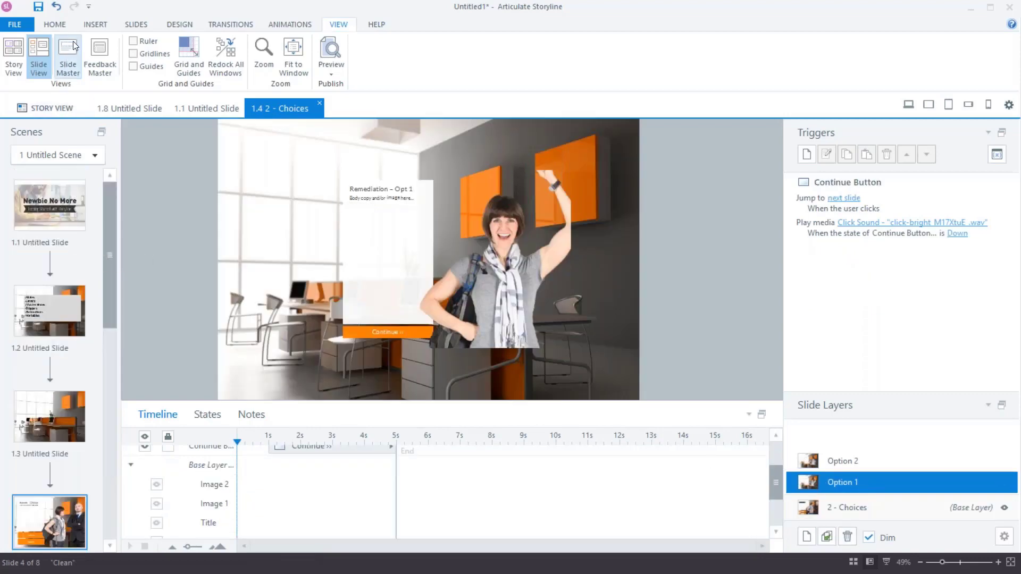
left_click(130, 25)
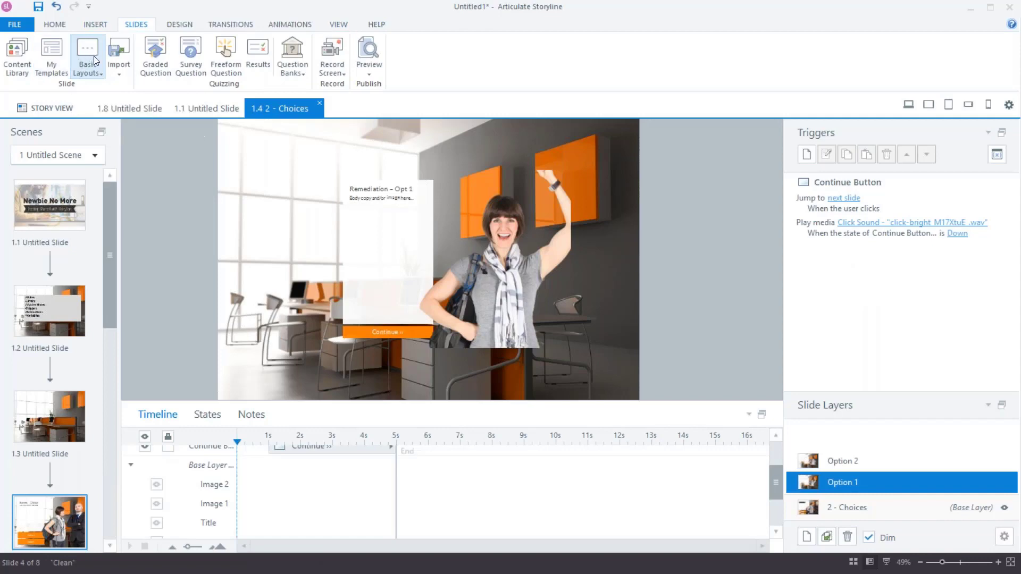
left_click(94, 59)
left_click(189, 188)
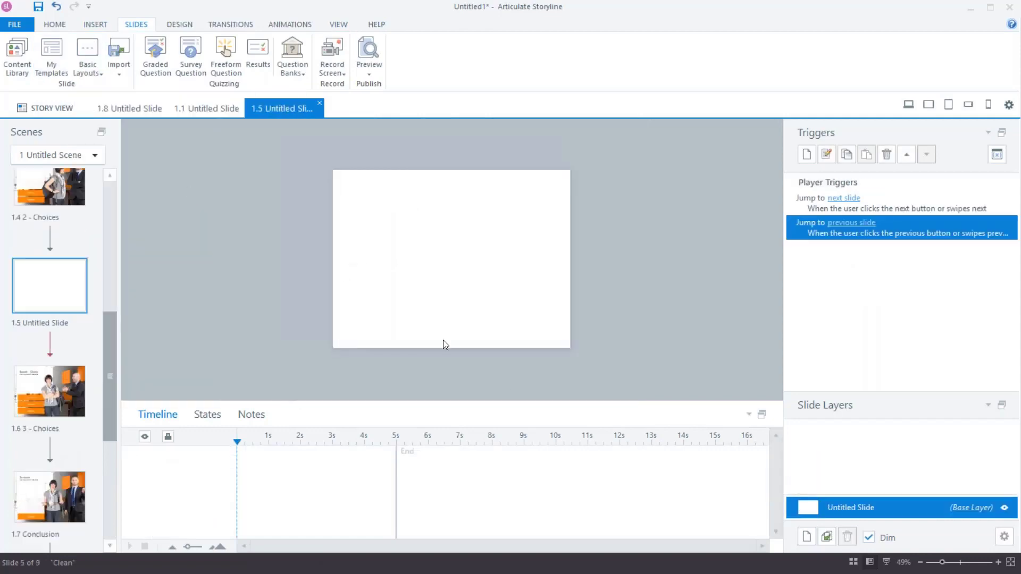
Give the blank slide 1.5 a solid blue background fill from the theme colours.
right_click(453, 319)
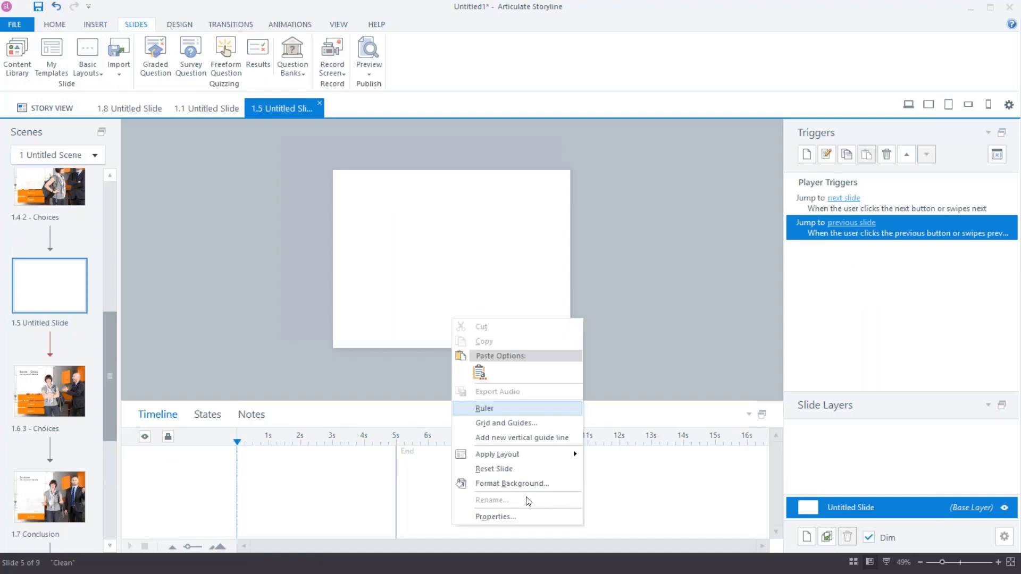
left_click(529, 482)
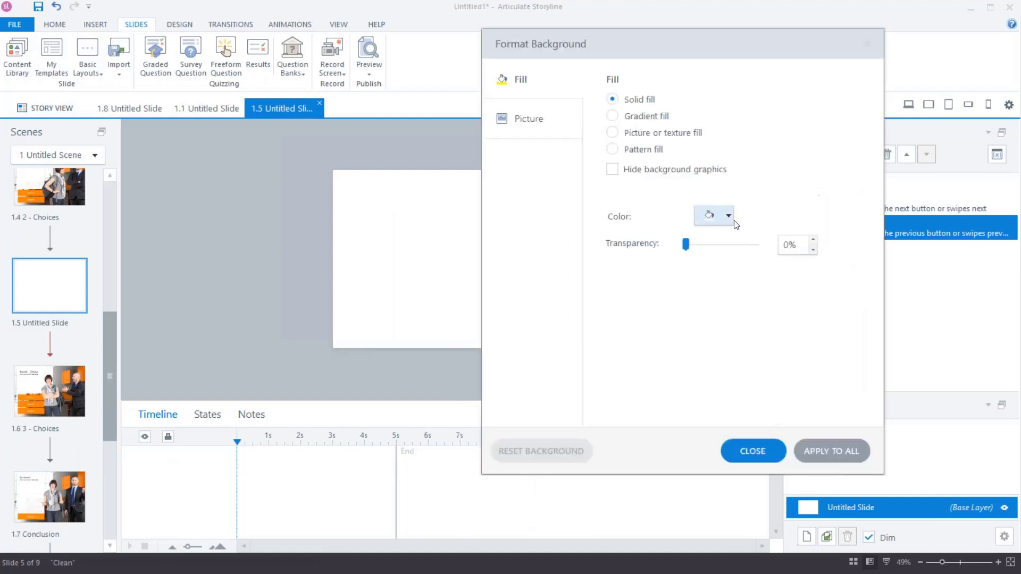
left_click(724, 219)
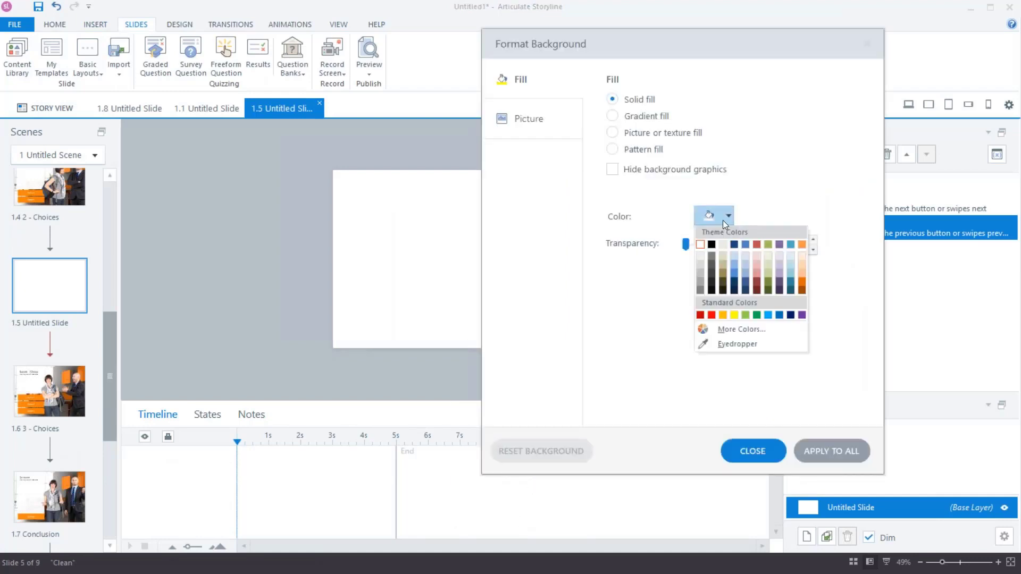
left_click(745, 244)
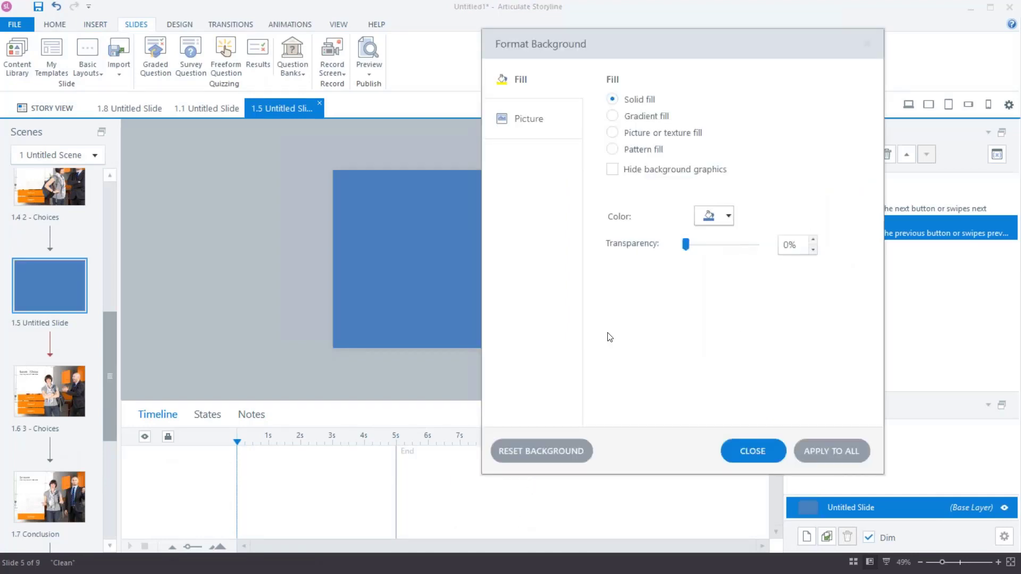
left_click(749, 453)
Add a new layer to slide 1.5, and switch between the base layer and the new layer to compare them.
left_click(808, 537)
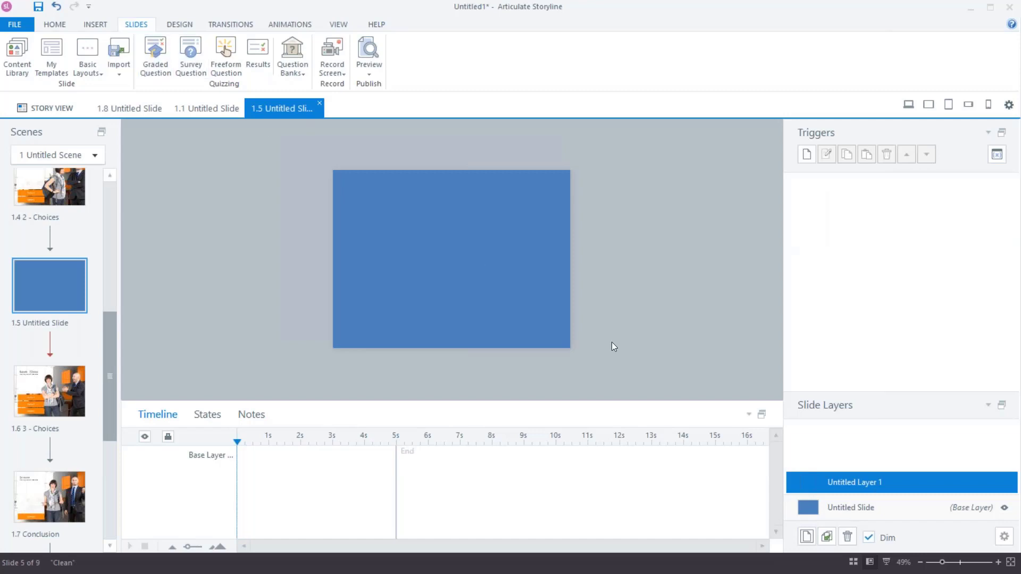
double_click(901, 484)
left_click(519, 270)
left_click(853, 509)
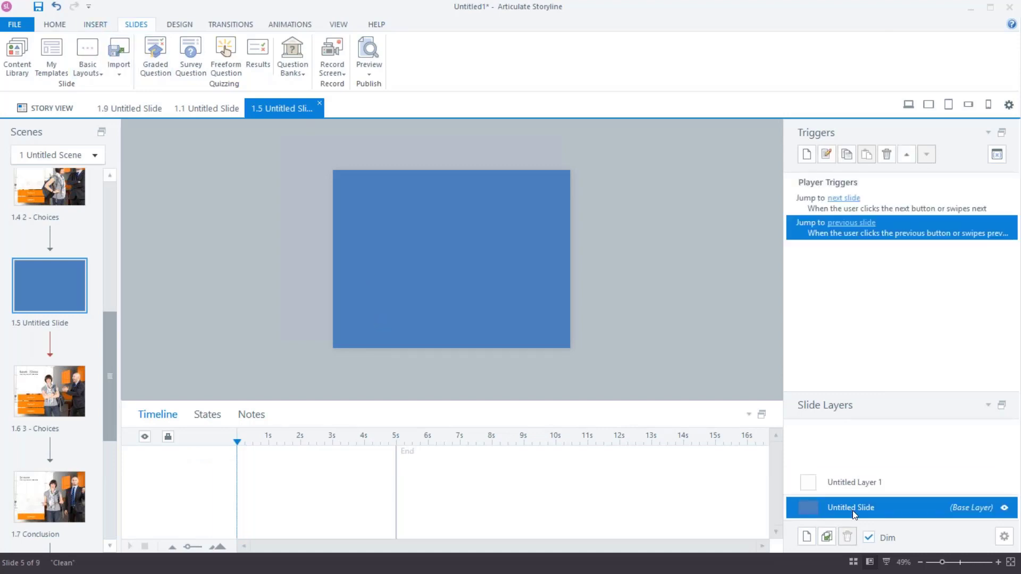
left_click(859, 484)
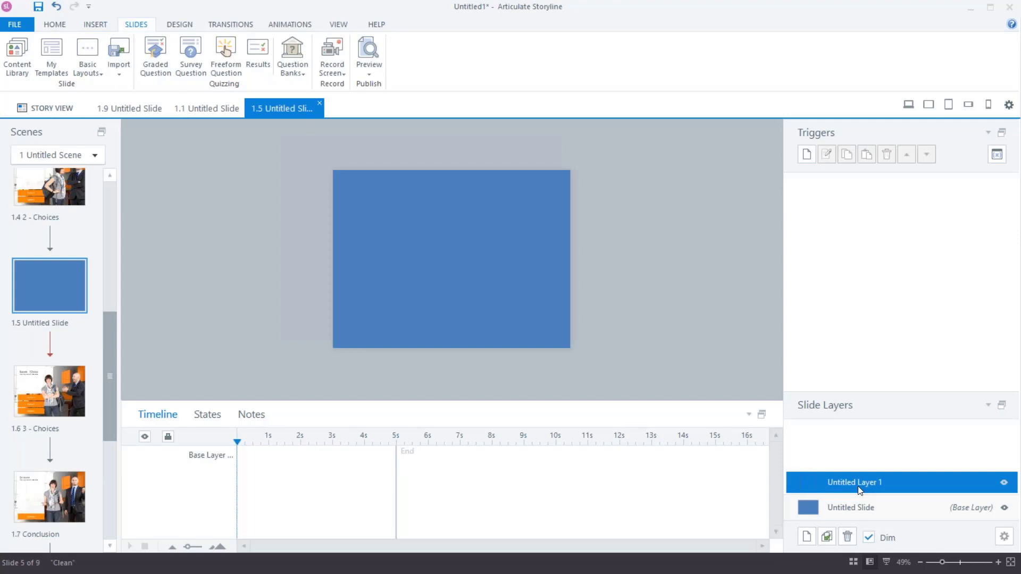
Turn on Hide objects on base layer for Untitled Layer 1.
left_click(1004, 537)
left_click(122, 183)
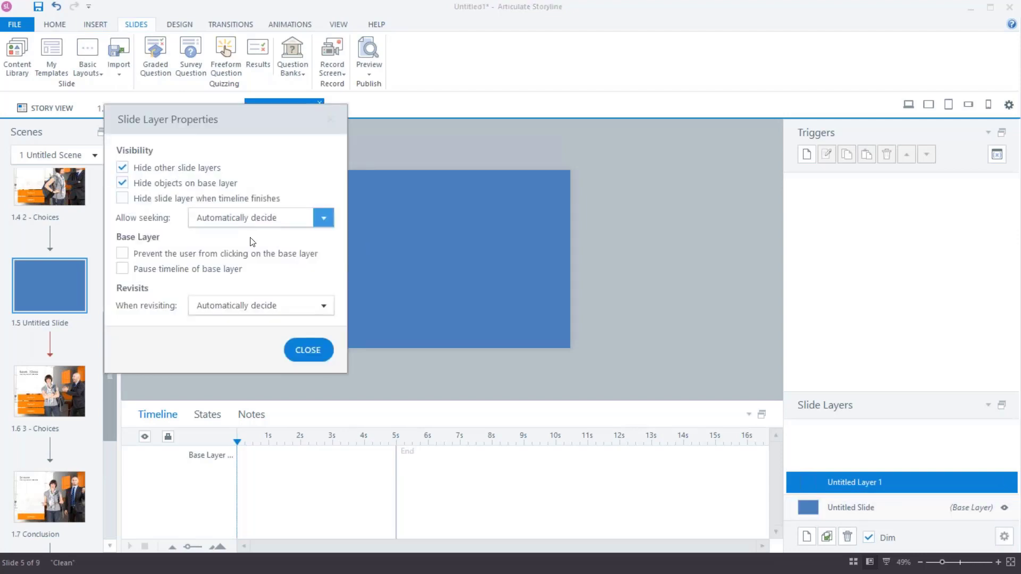
left_click(312, 352)
Give Untitled Layer 1 a solid yellow background fill, and compare it with the base layer.
right_click(506, 271)
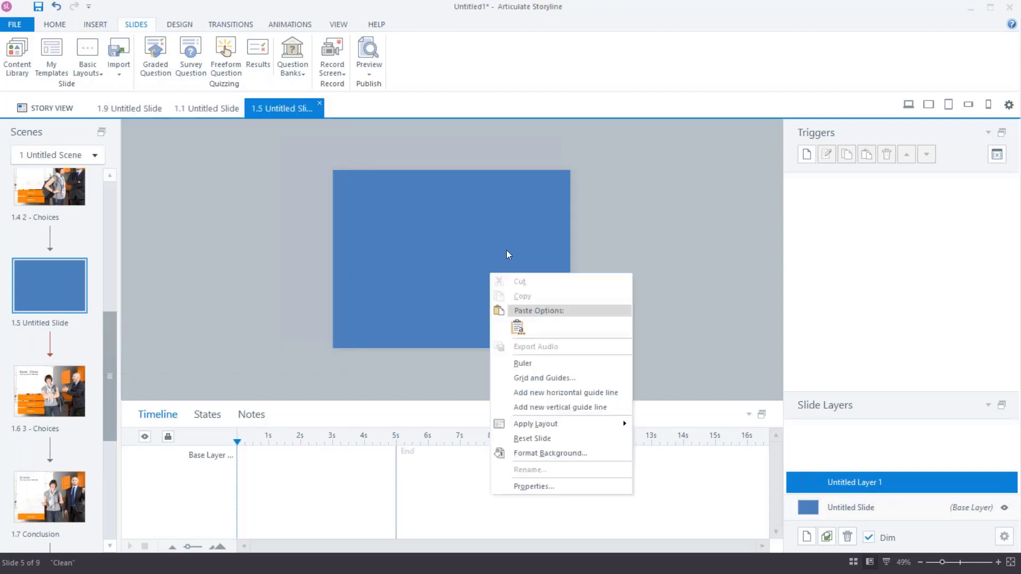
left_click(582, 448)
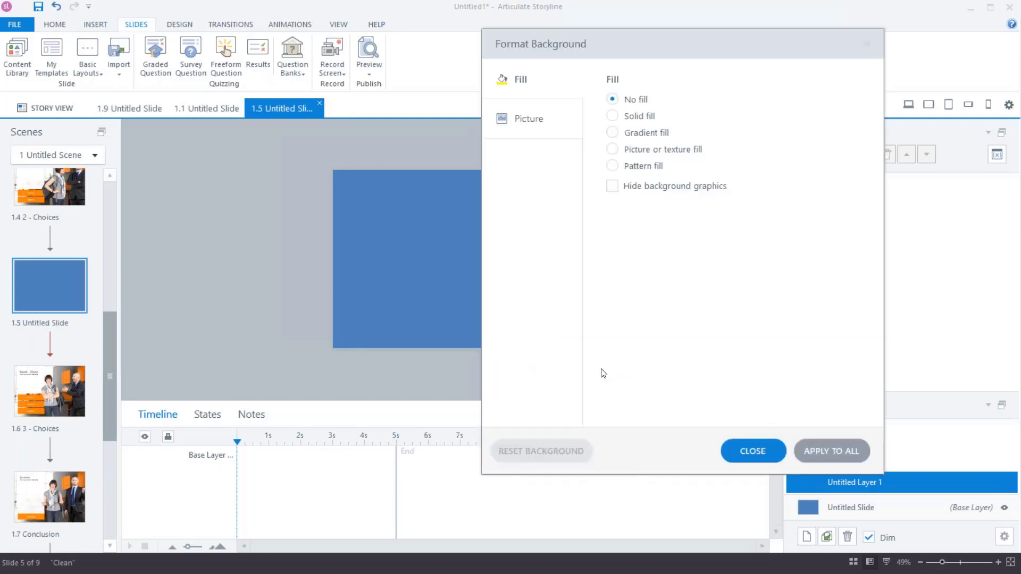
left_click(641, 116)
left_click(714, 216)
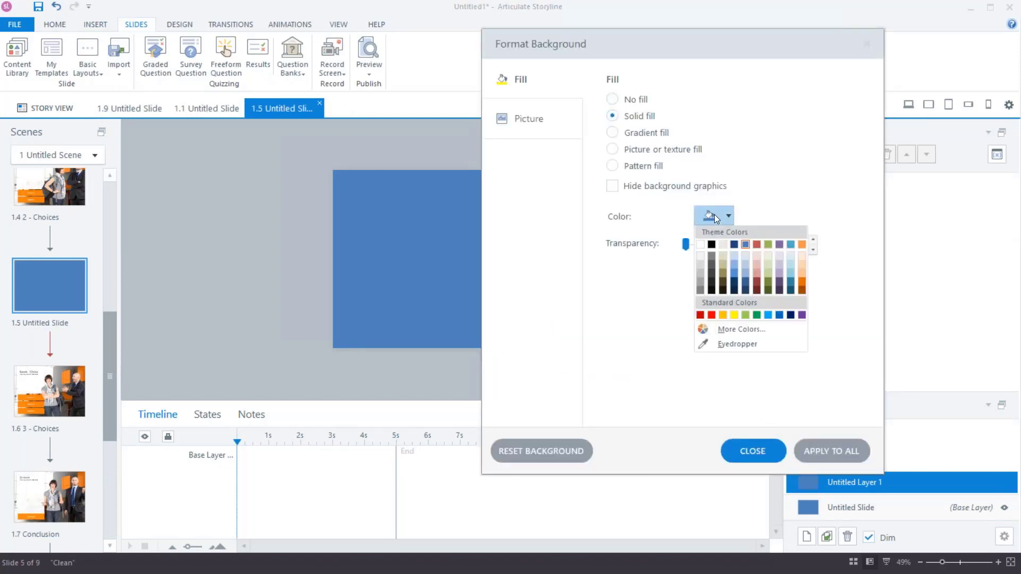
left_click(734, 315)
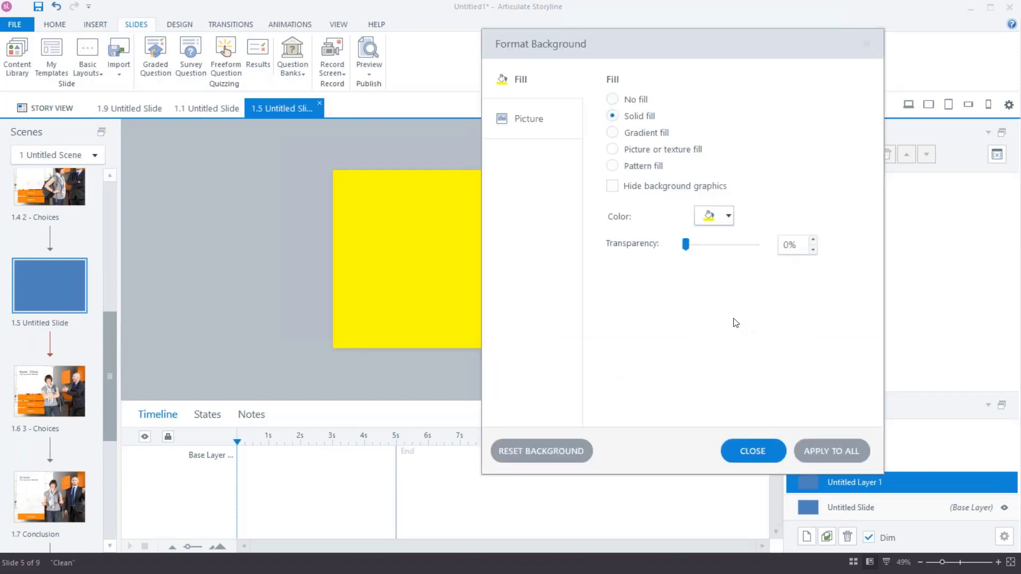
left_click(743, 454)
left_click(858, 509)
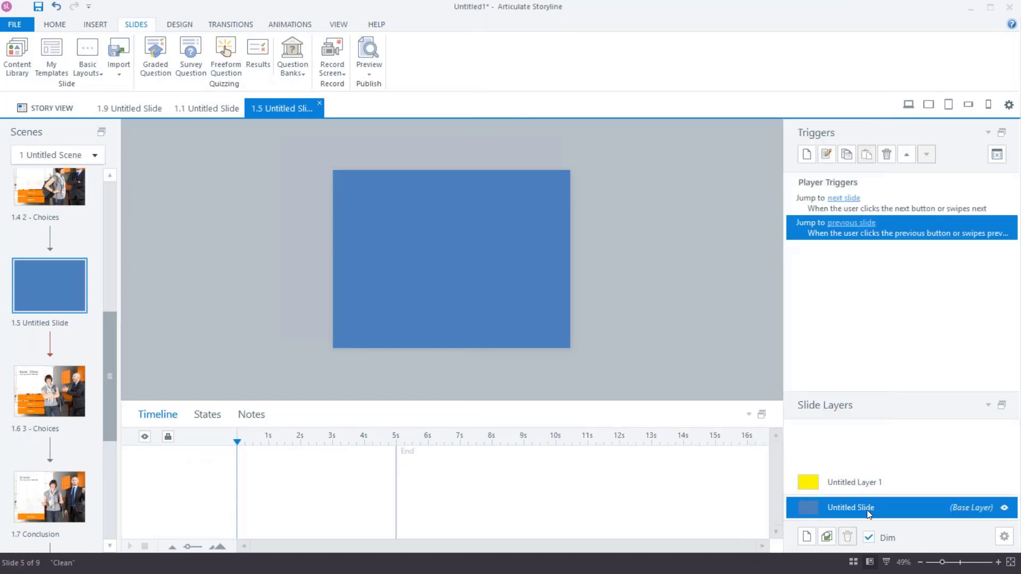
left_click(860, 482)
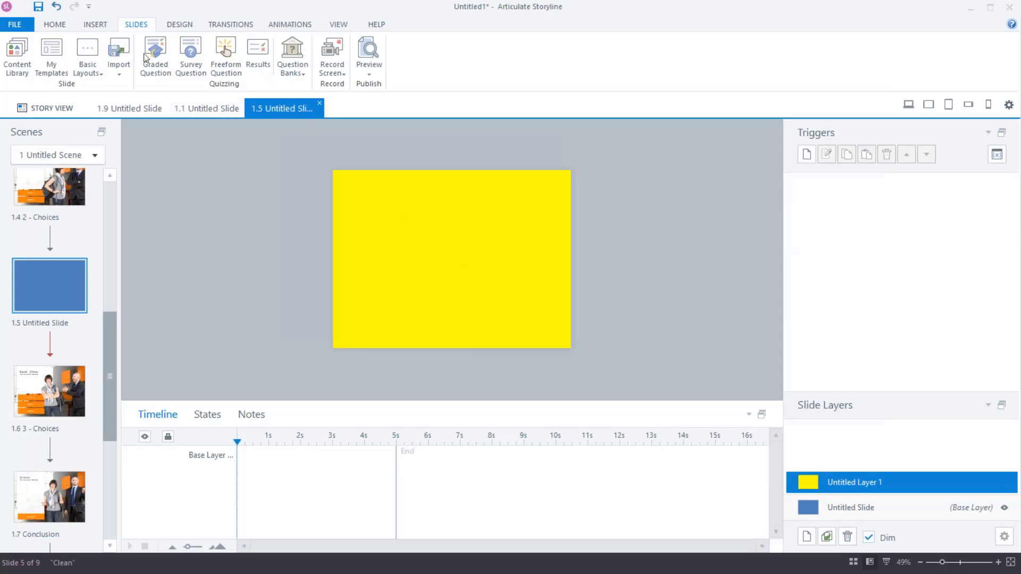
Search the content library photos for chair, insert the black armchair photo on Untitled Layer 1, and shrink it into the slide's lower-right corner.
left_click(100, 28)
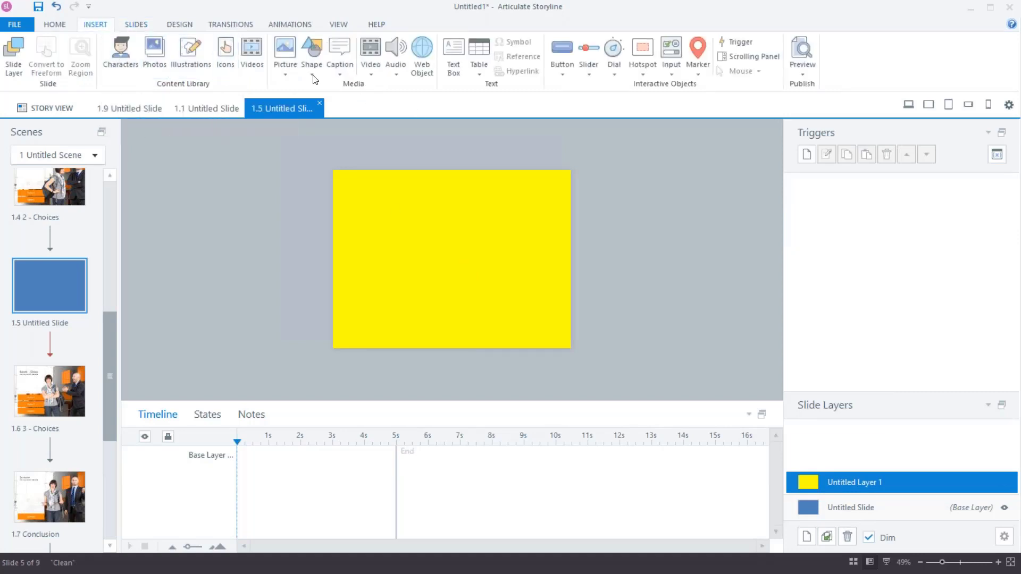
left_click(166, 51)
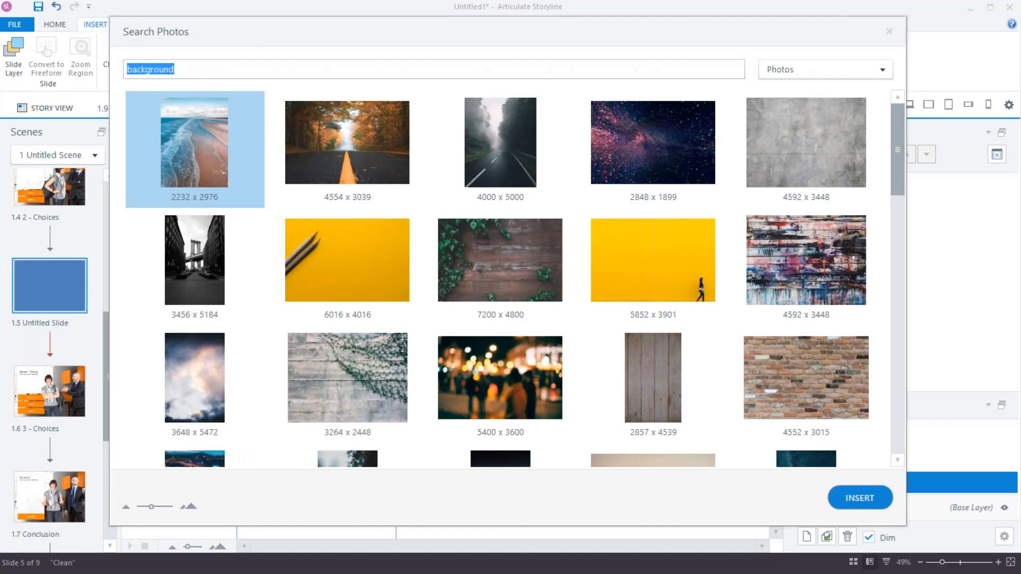
type("chair")
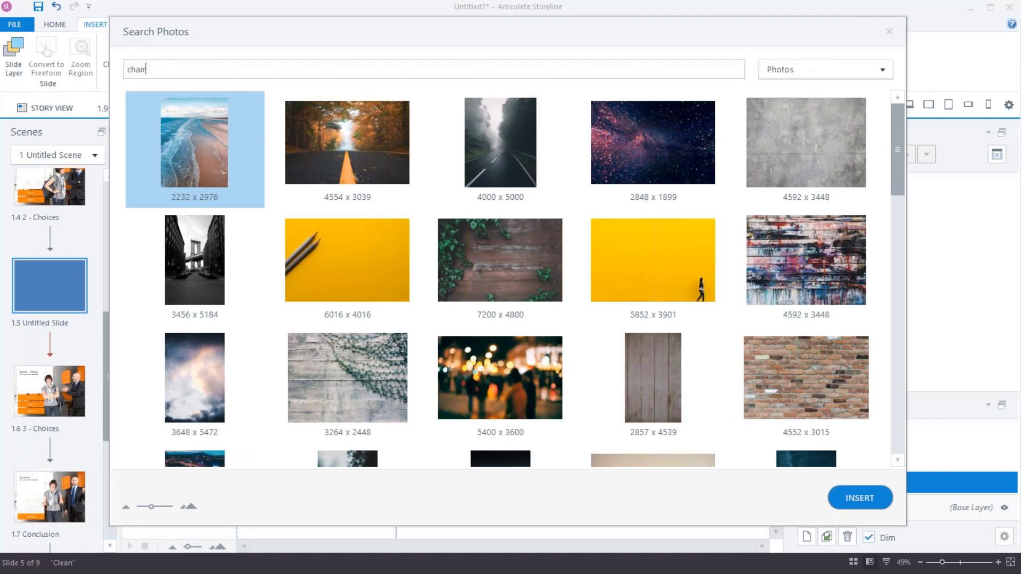
key("Return")
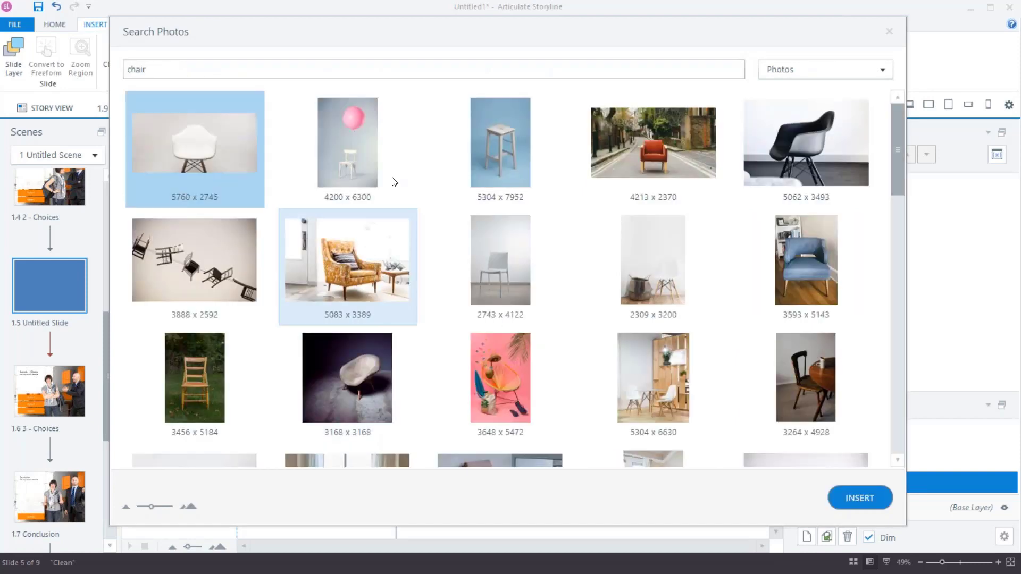
left_click(789, 154)
left_click(860, 498)
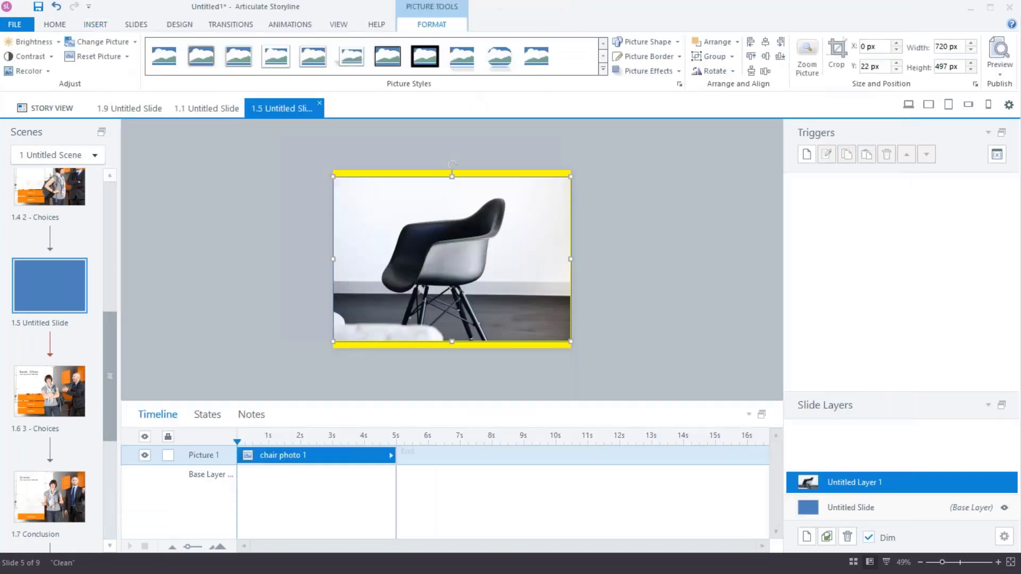
left_click_drag(334, 176, 469, 271)
Browse the Illustrated - Modern characters, start downloading the woman in the maroon blouse, and close the character library without inserting anything.
left_click(113, 25)
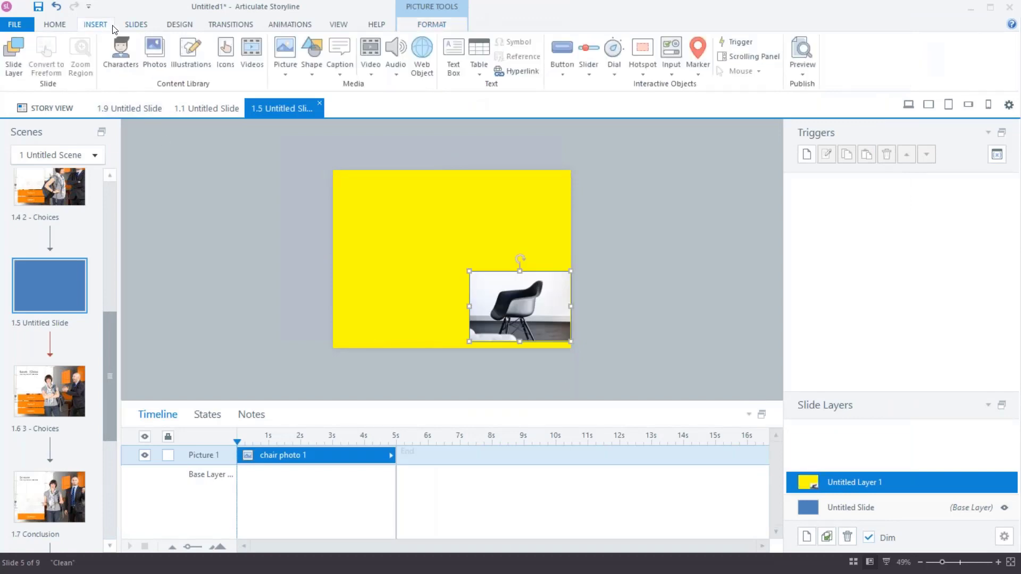
left_click(126, 44)
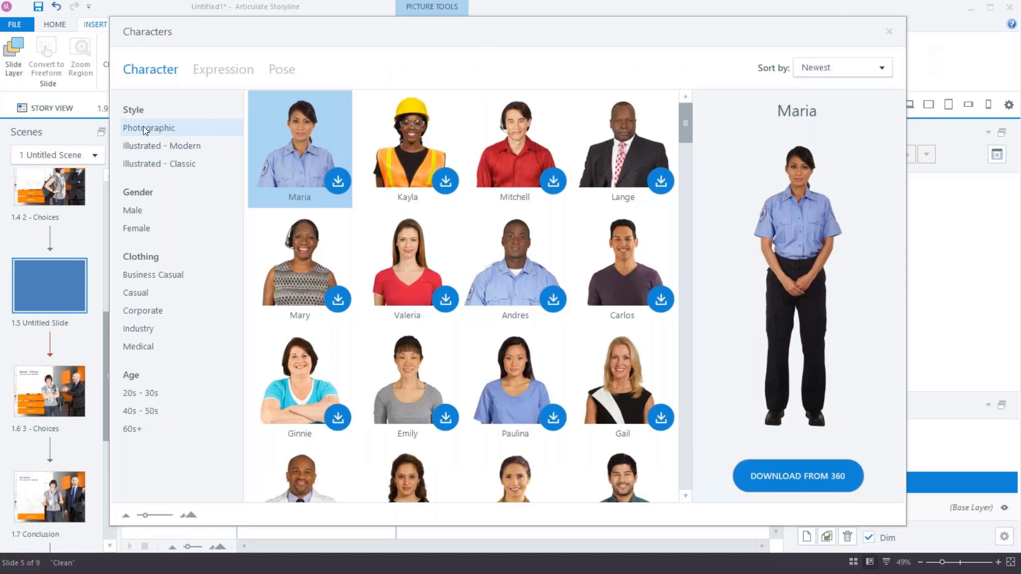
left_click(153, 151)
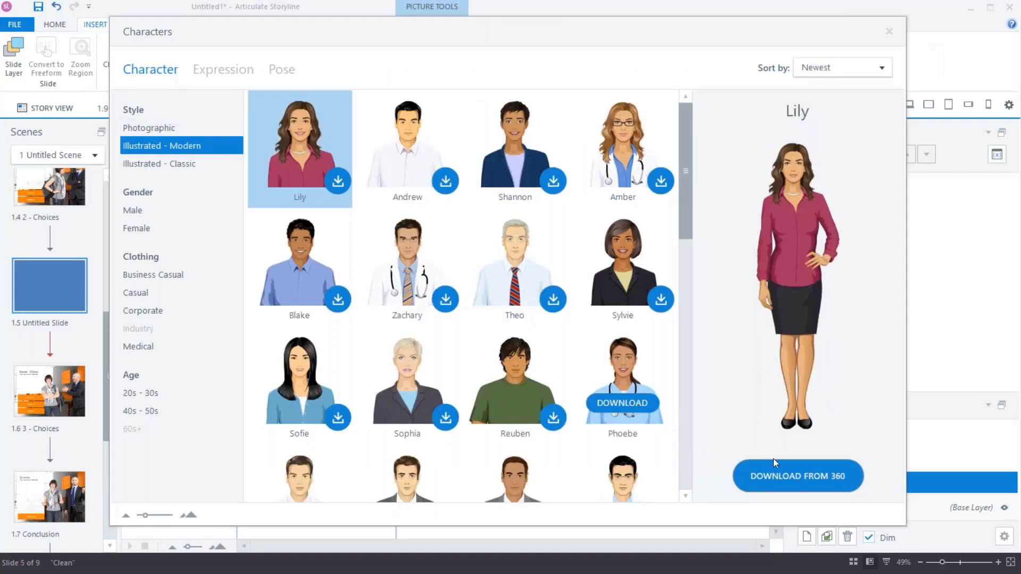
left_click(777, 474)
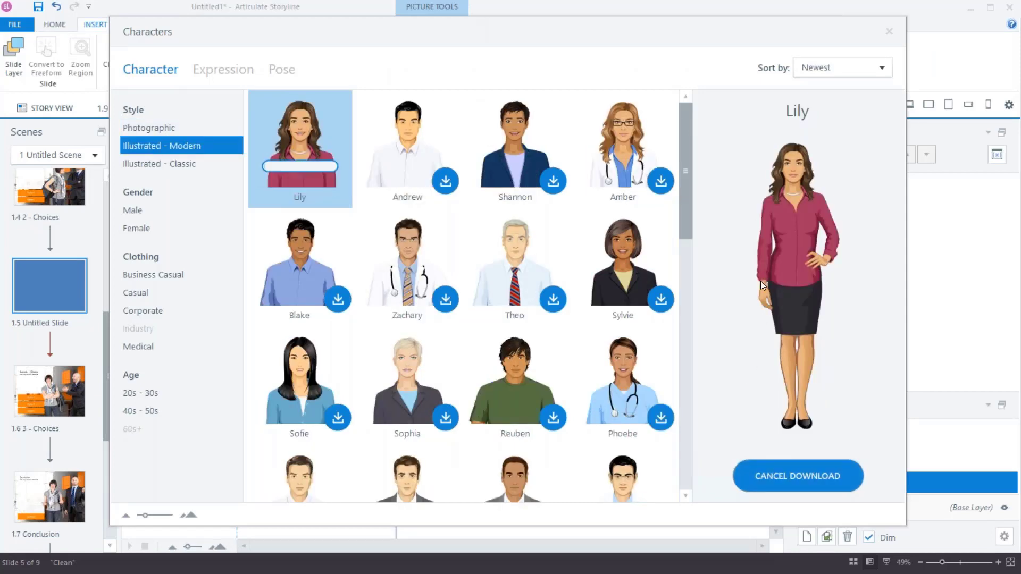
left_click(893, 31)
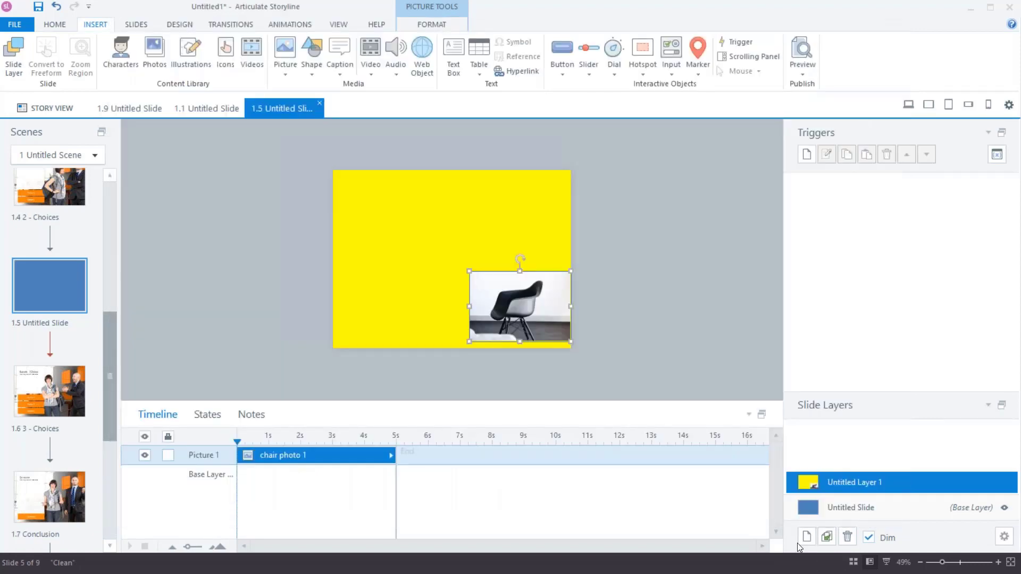
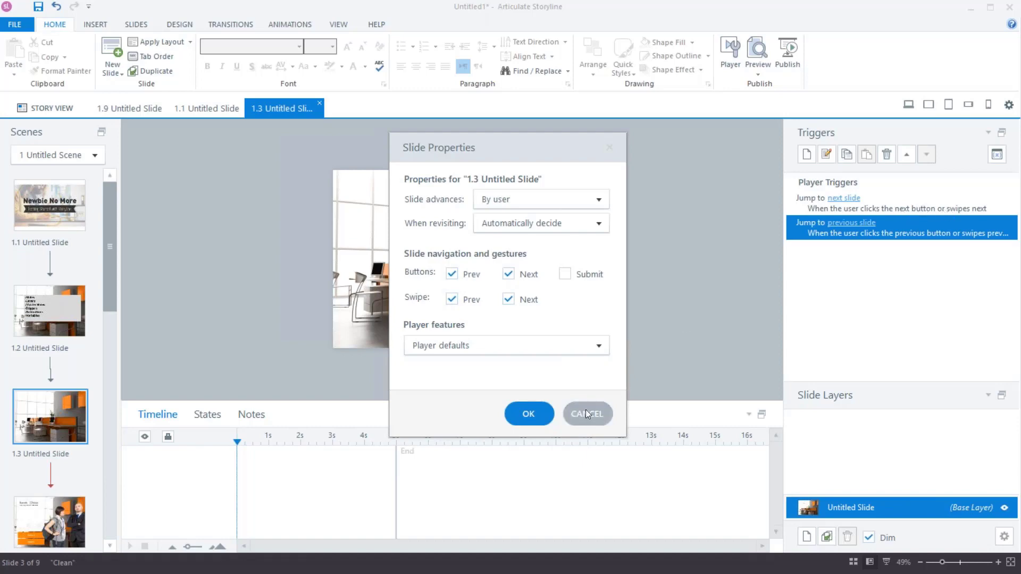
Turn off the Prev and Next buttons and the Prev and Next swipe gestures in the properties of slide 1.3.
left_click(452, 301)
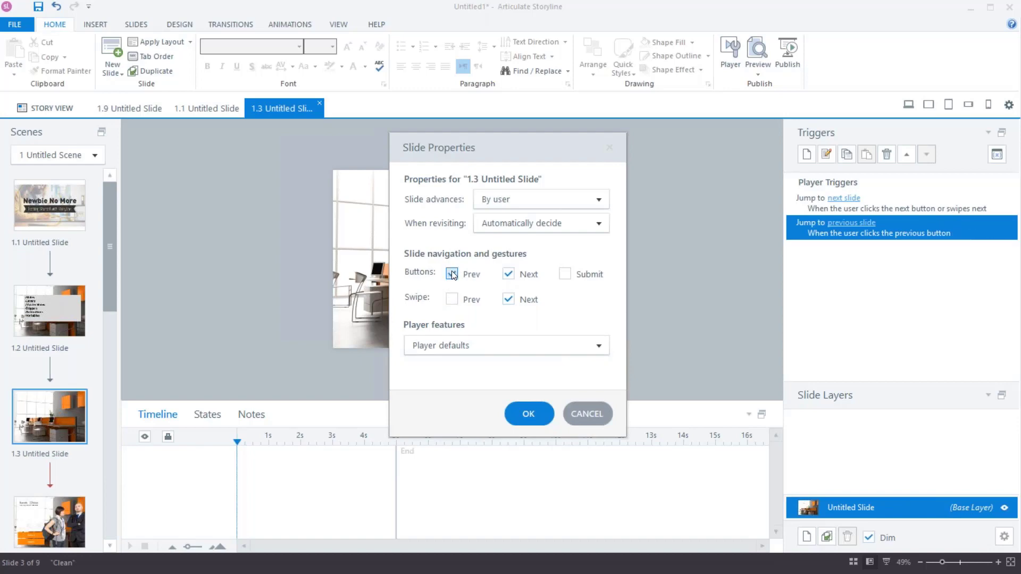
left_click(454, 274)
left_click(509, 275)
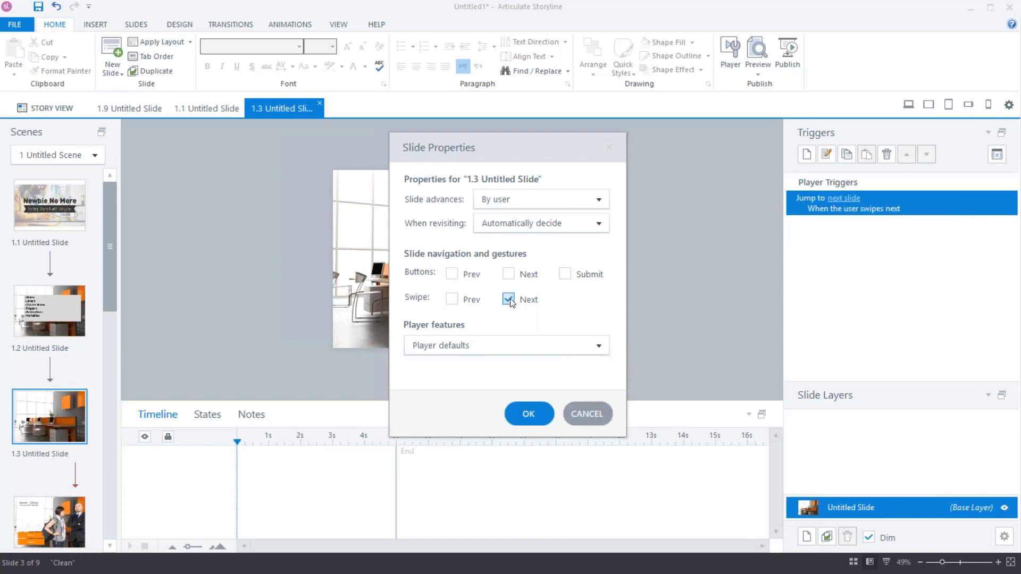
left_click(508, 299)
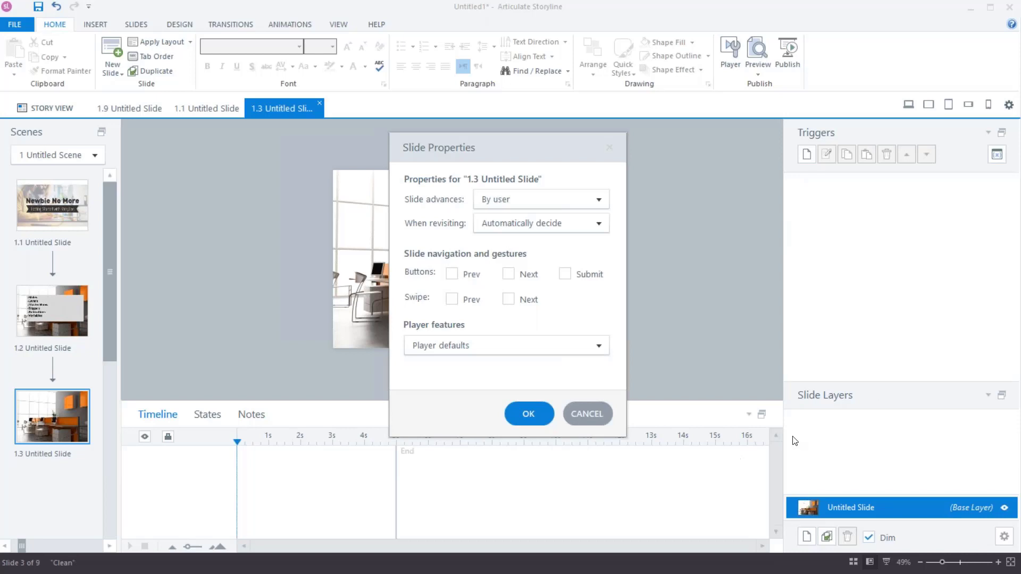
left_click(531, 417)
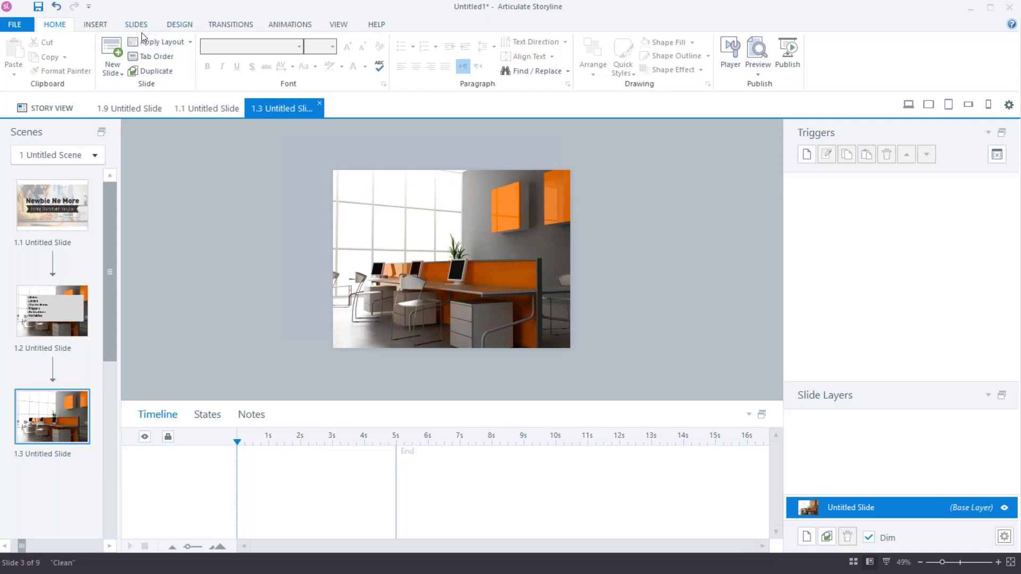
Draw a slightly rounded button about 345 by 88 px on slide 1.3's lower right, with the black style and a right-arrow icon.
left_click(95, 27)
left_click(563, 56)
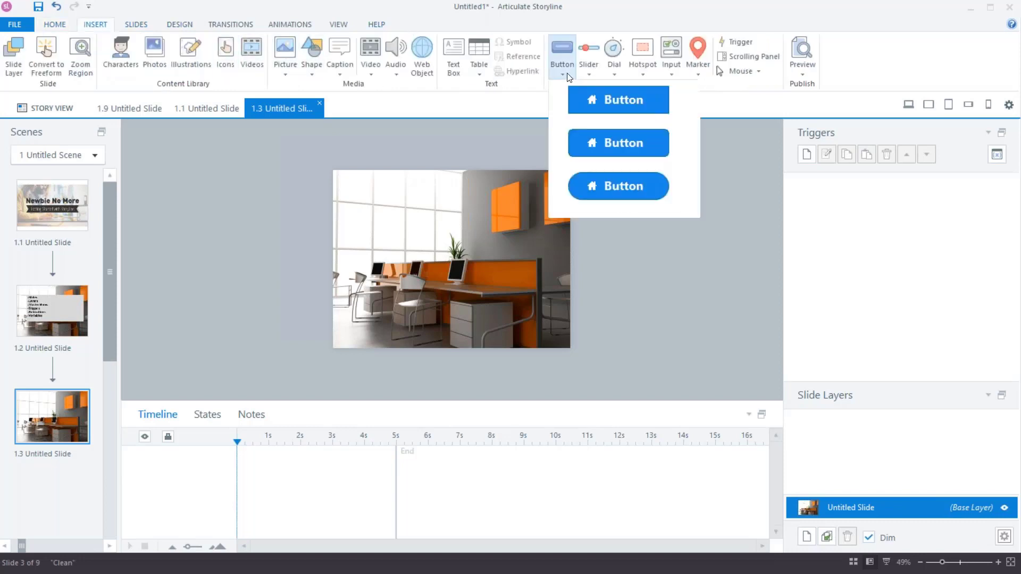
left_click(583, 145)
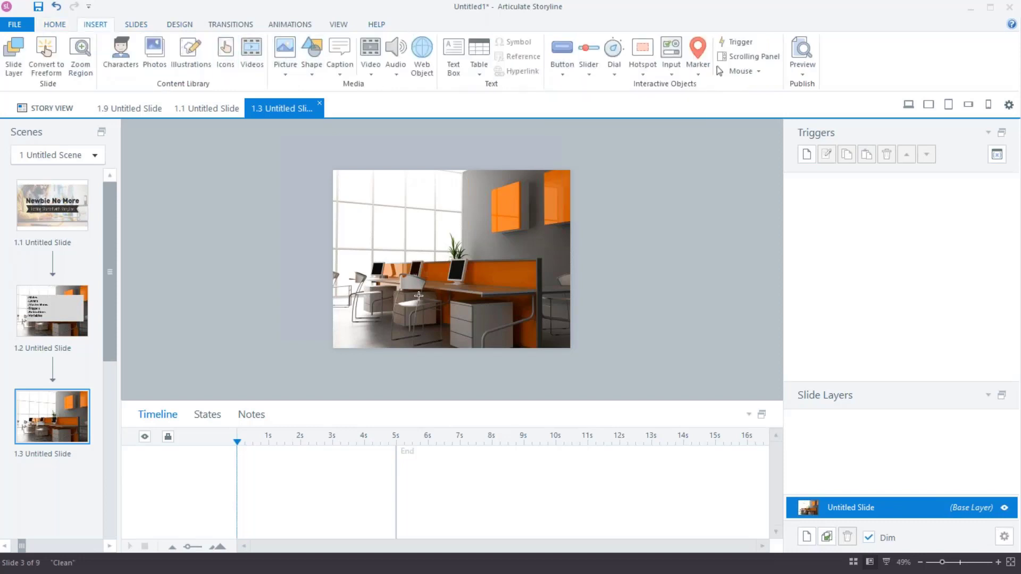
mouse_move(444, 296)
left_mouse_down()
mouse_move(545, 352)
mouse_move(557, 326)
left_mouse_up()
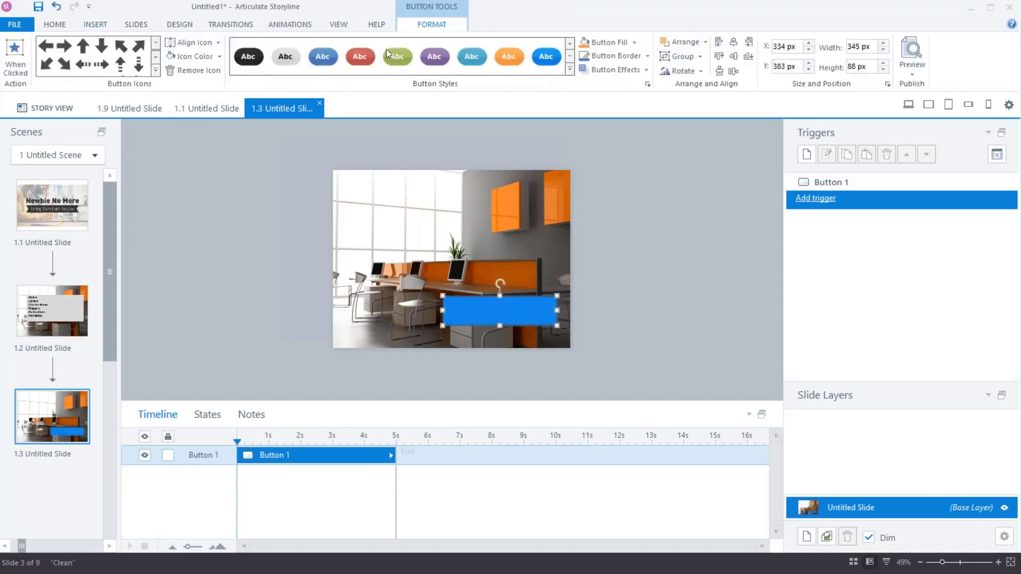
left_click(248, 57)
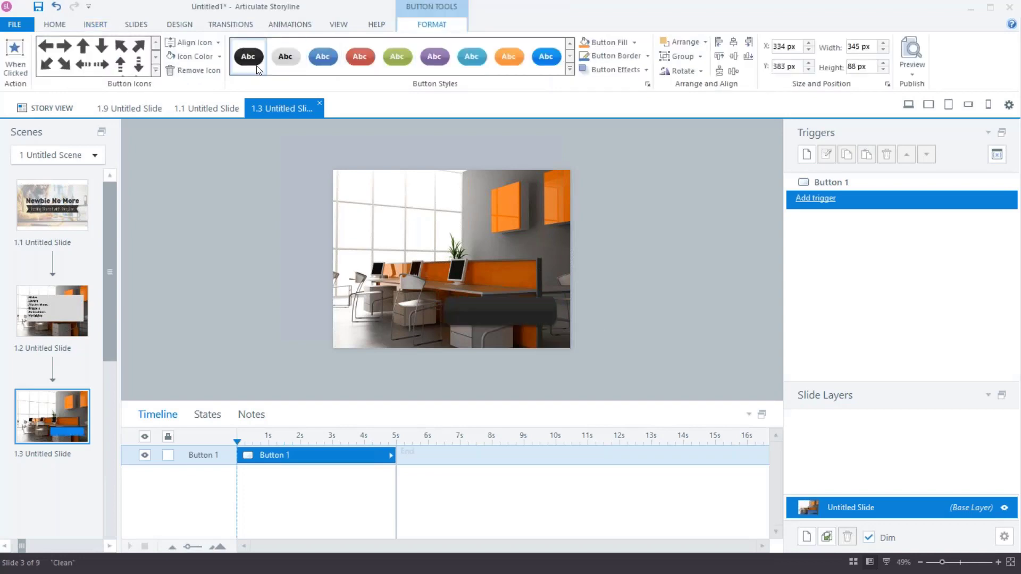
left_click(68, 51)
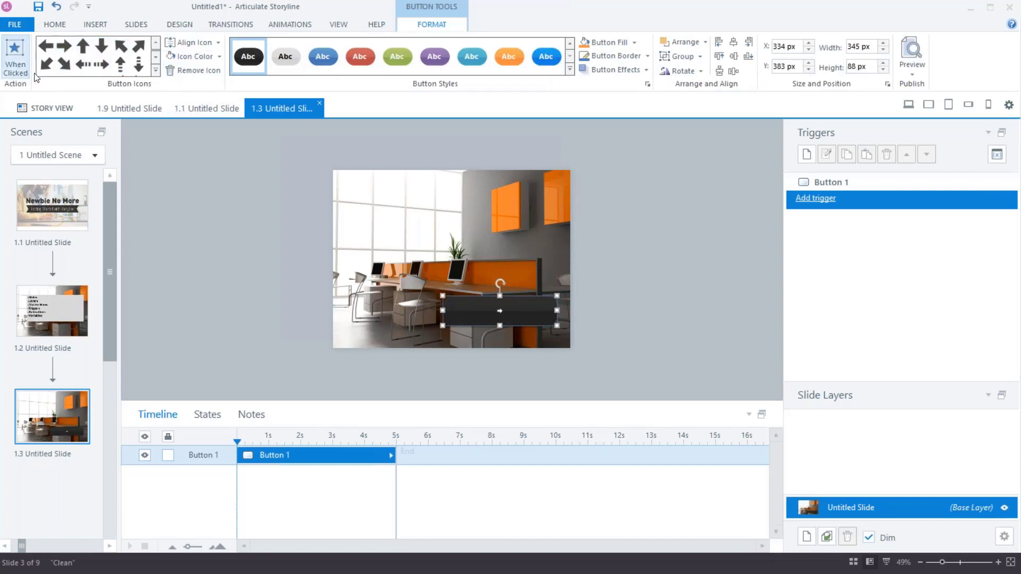
Open the Trigger Wizard for the black button on slide 1.3 from two different places, cancelling it each time.
left_click(15, 52)
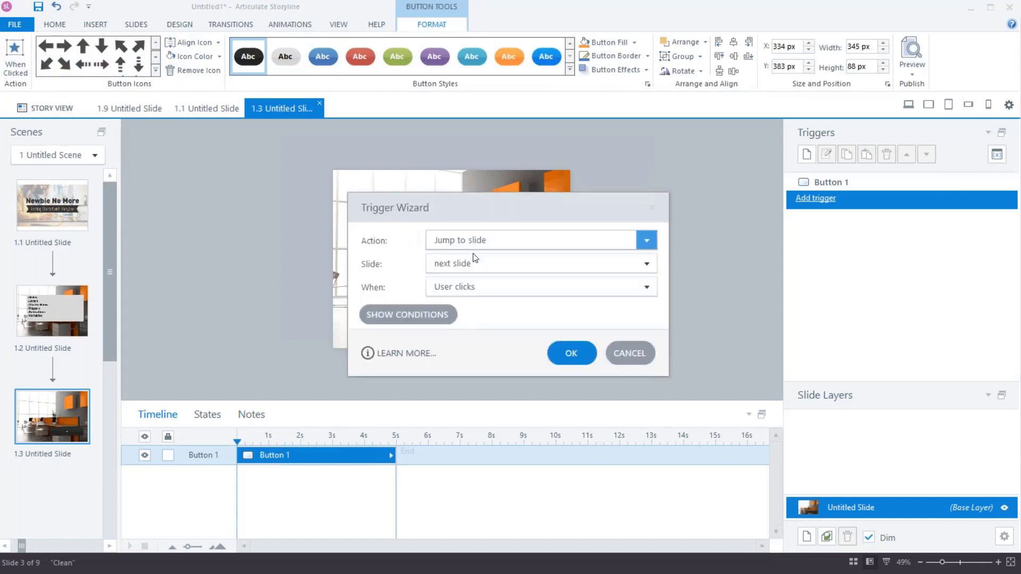
left_click(631, 358)
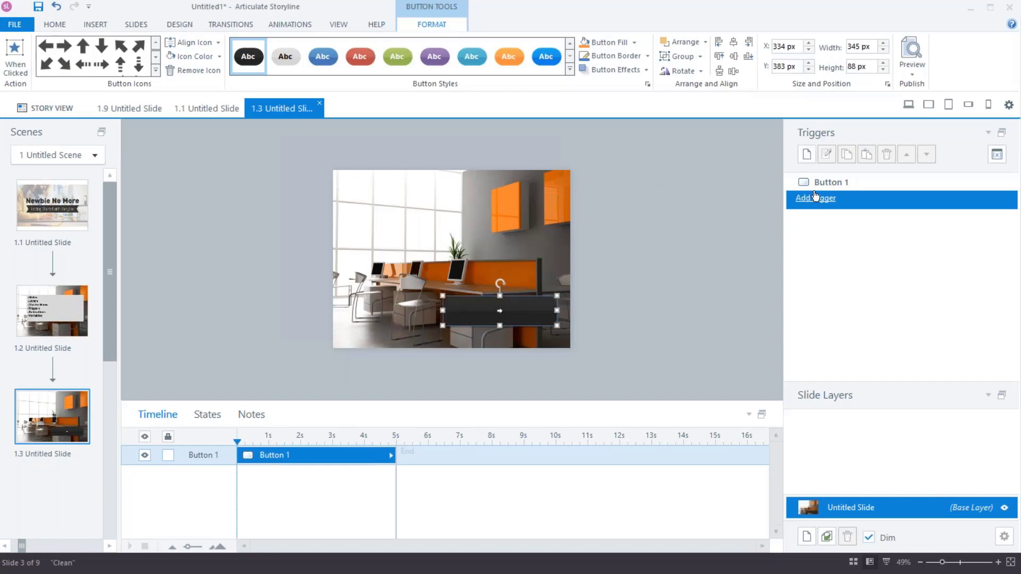
left_click(807, 154)
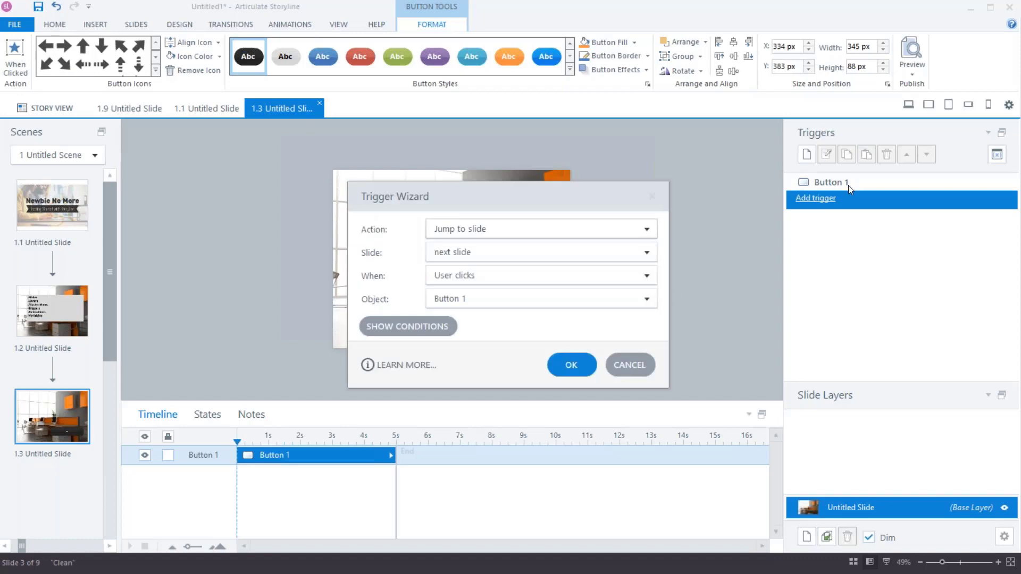
left_click(631, 366)
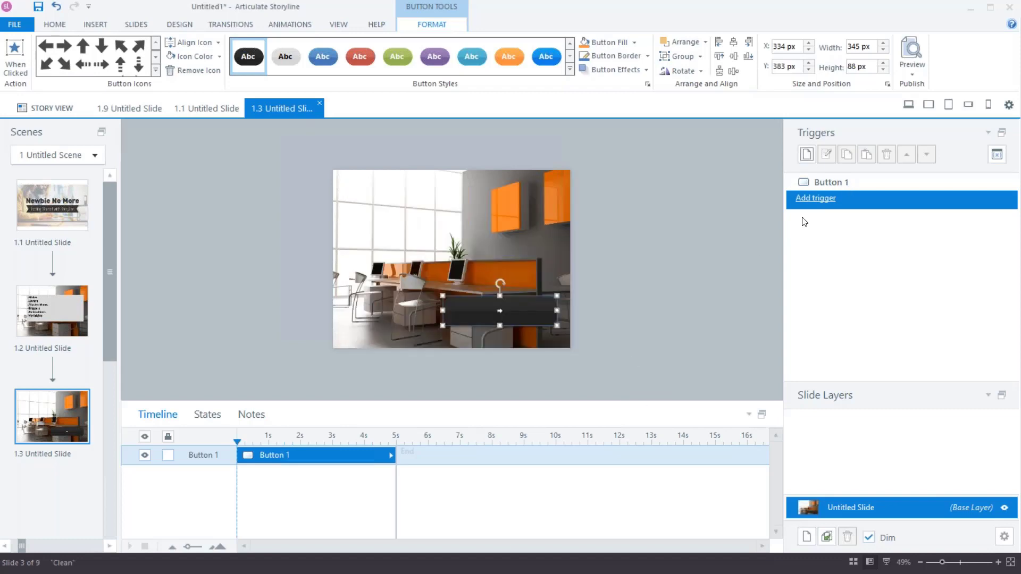
Start a trigger for the black button with the action Jump to slide and 1.5 Untitled Slide as the target.
left_click(819, 200)
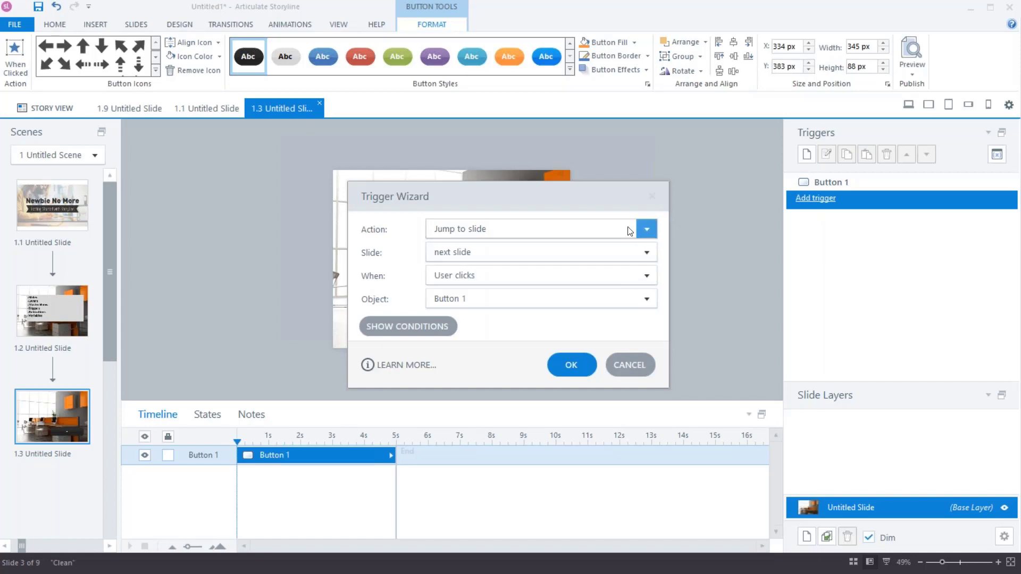
left_click_drag(575, 199, 850, 153)
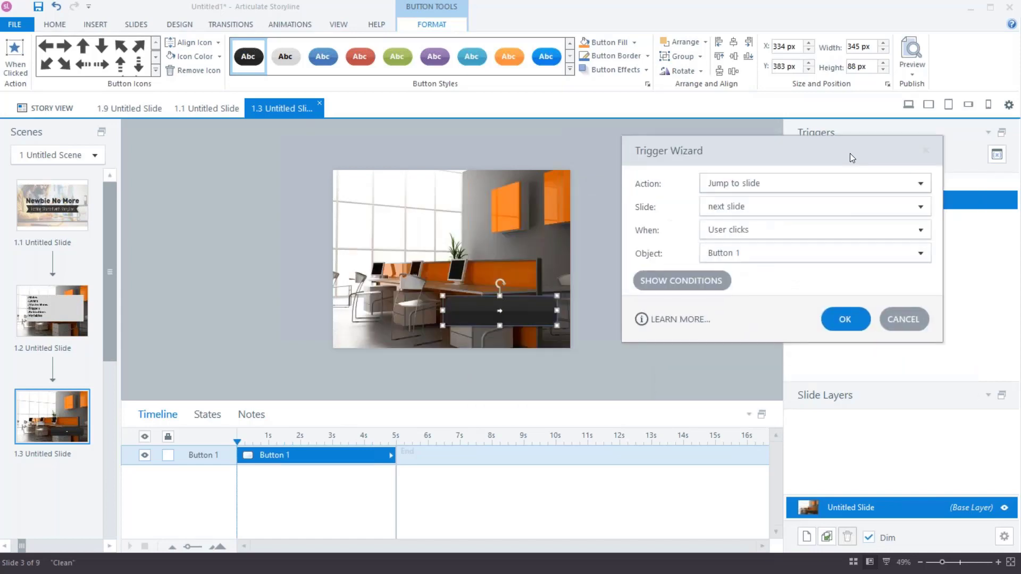
left_click(916, 182)
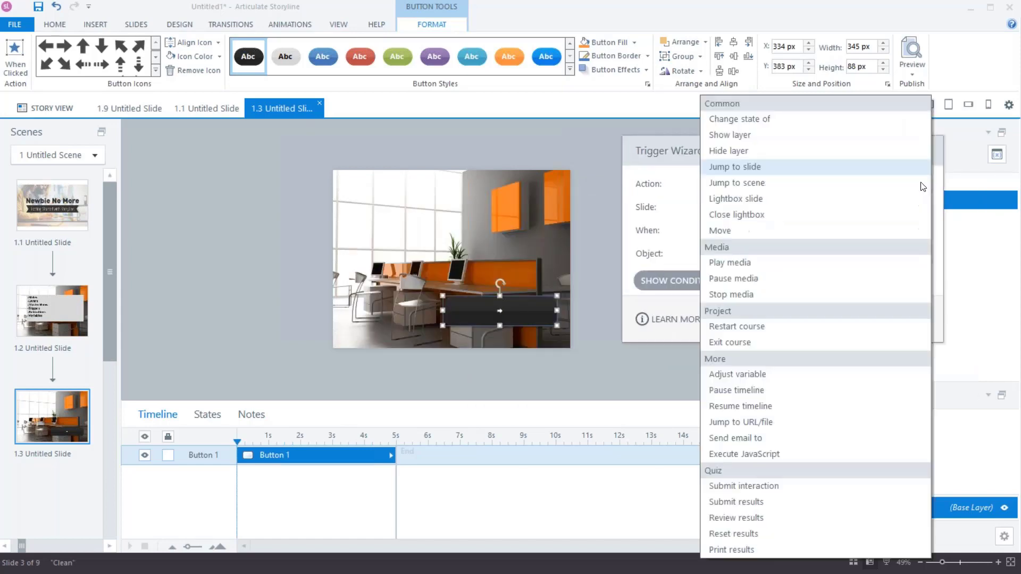
left_click(822, 169)
left_click(777, 208)
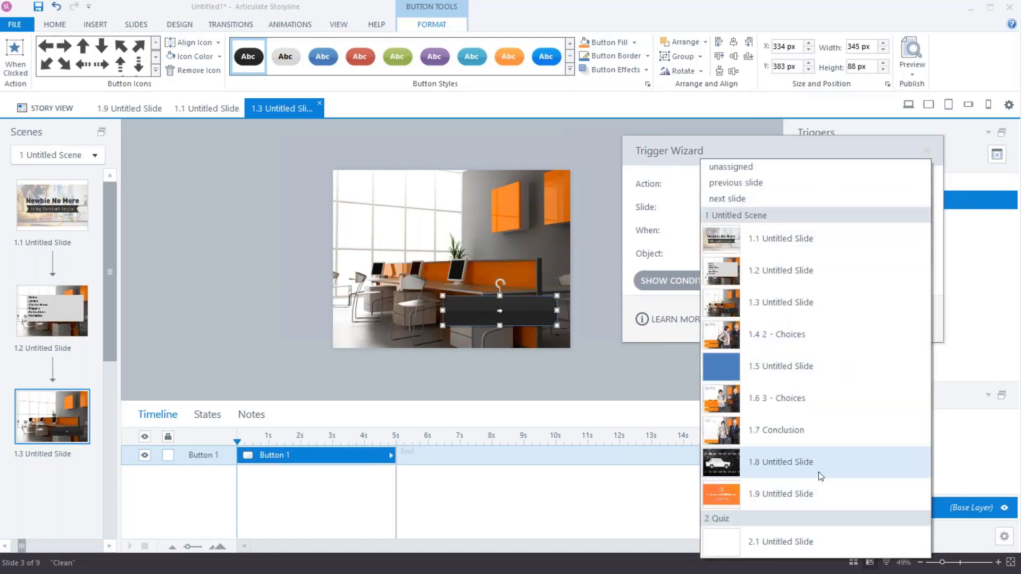
left_click(792, 367)
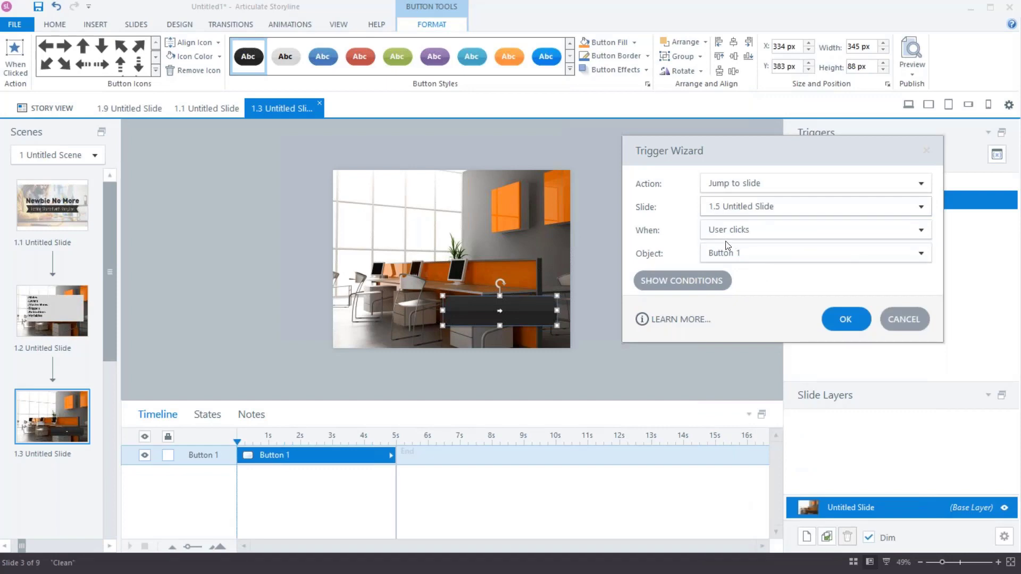
Try Timeline starts as the trigger's event, review the available objects, and cancel the Trigger Wizard.
left_click(734, 253)
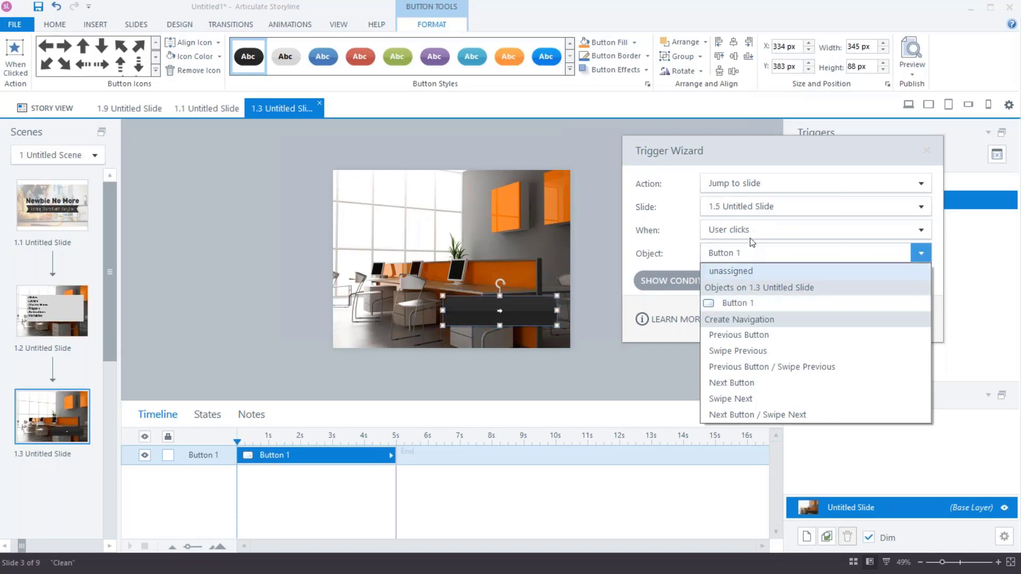
left_click(766, 231)
left_click(788, 231)
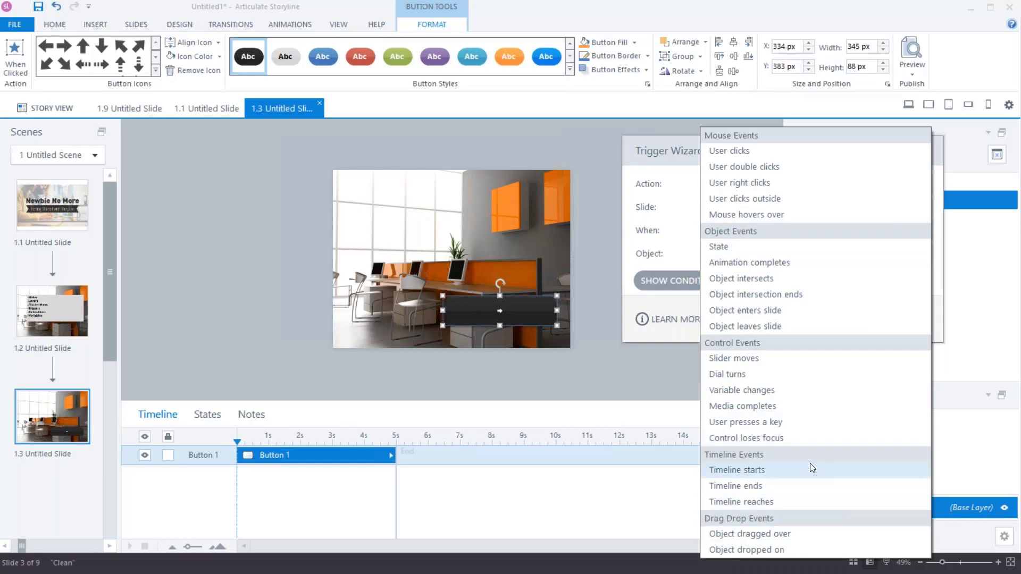
left_click(744, 475)
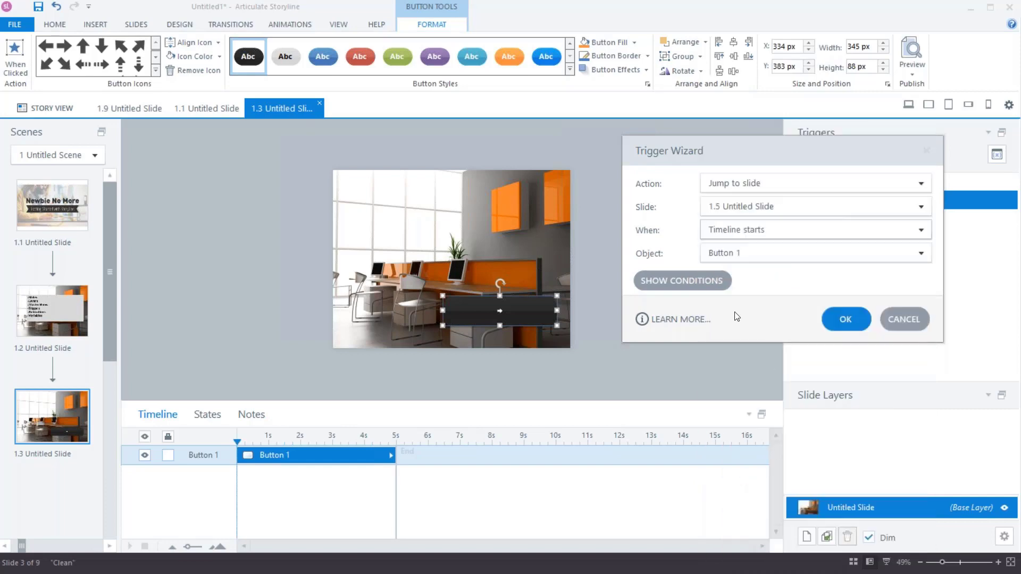
left_click(733, 256)
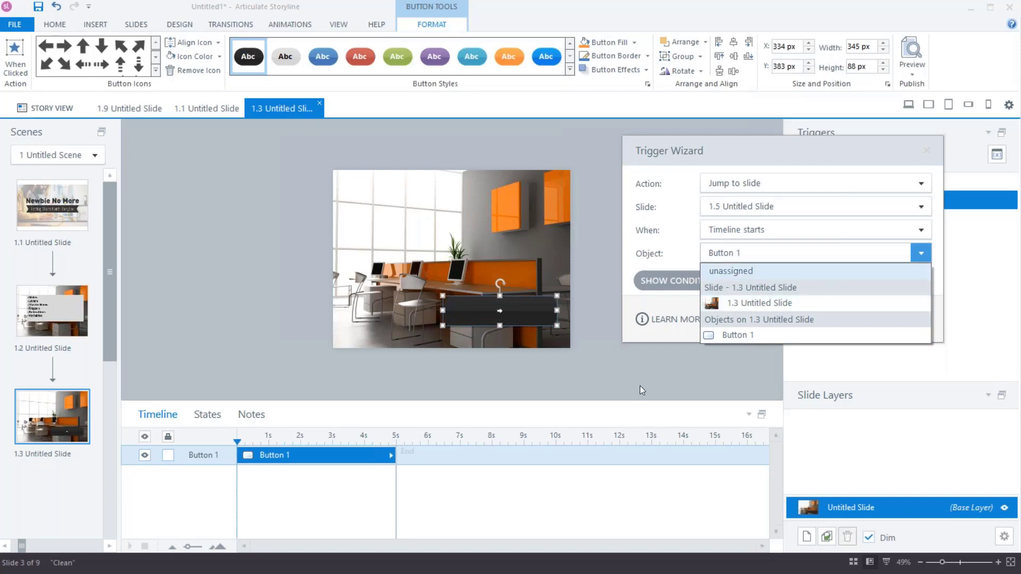
left_click(646, 372)
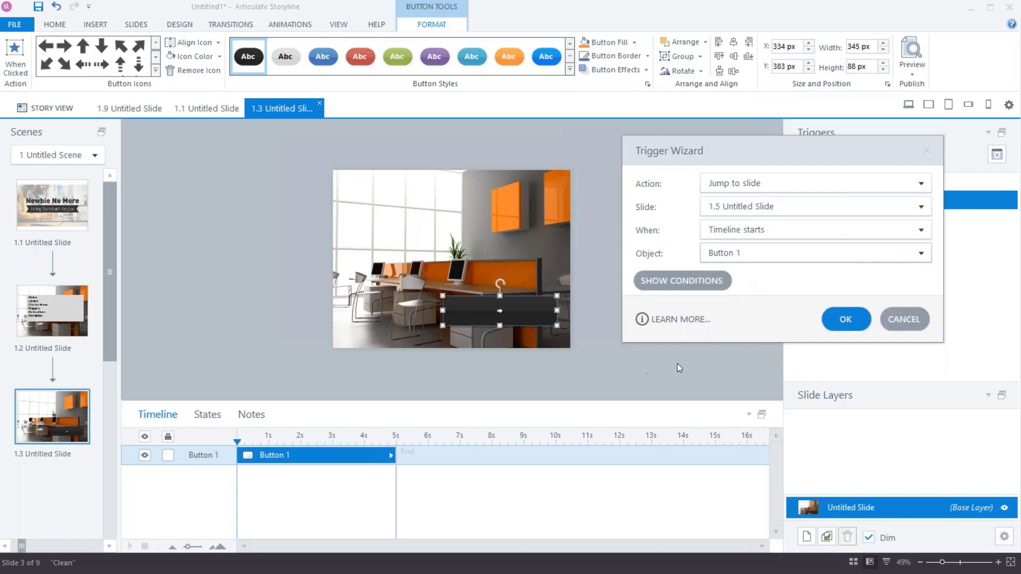
left_click(906, 318)
Add a new layer to slide 1.3, compare it with the base layer, and return to the base layer.
scroll(80, 415, "down", 4)
scroll(83, 412, "up", 4)
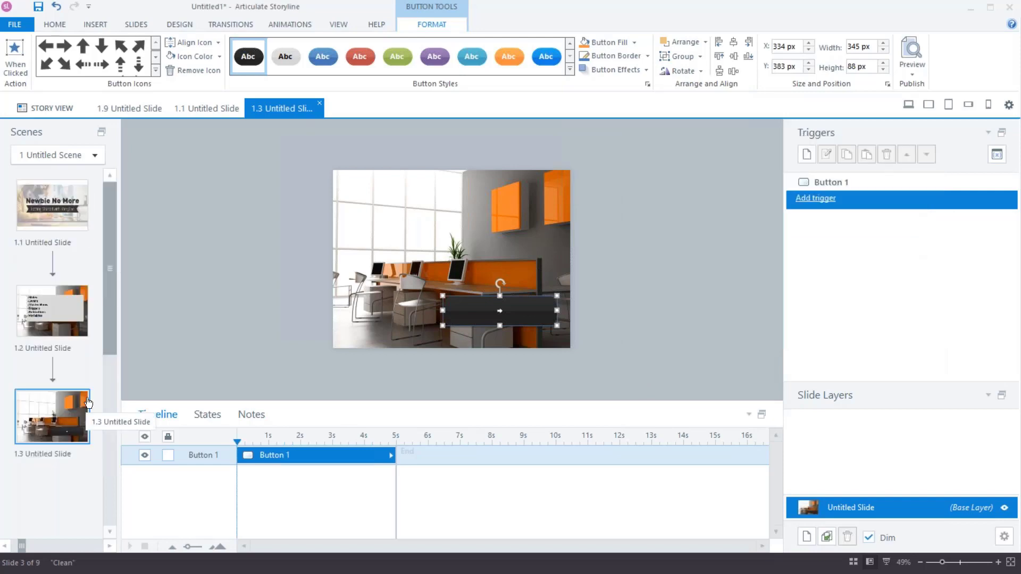
left_click(807, 537)
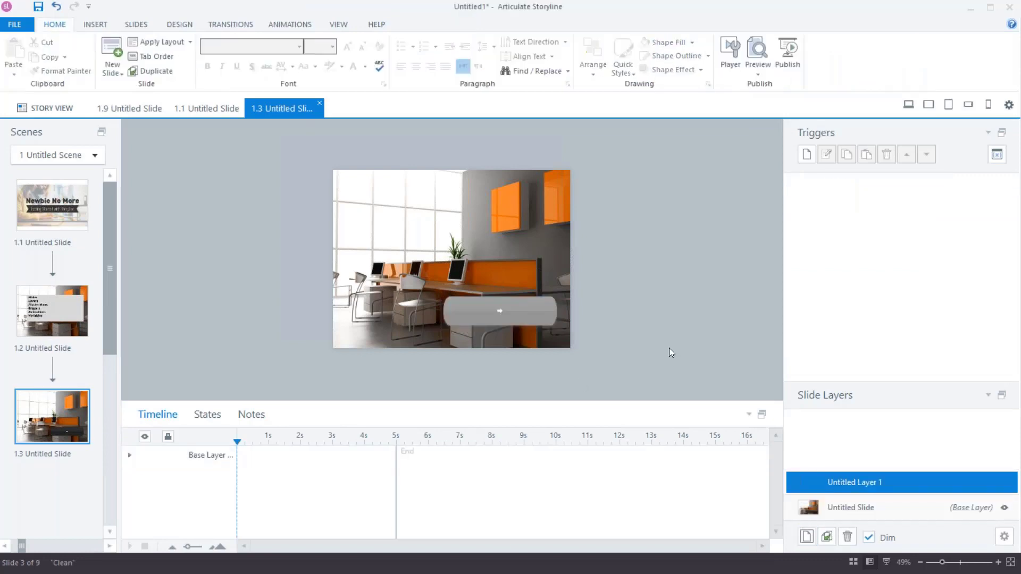
left_click(851, 507)
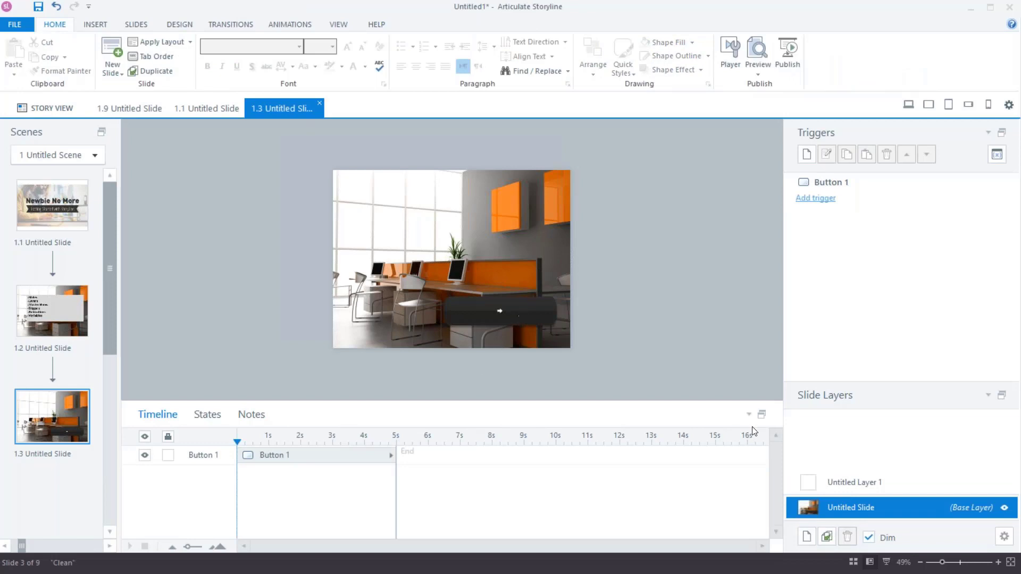
left_click(851, 483)
left_click(848, 505)
Add a slide trigger that shows Untitled Layer 1 when the timeline starts on 1.3 Untitled Slide.
left_click(806, 155)
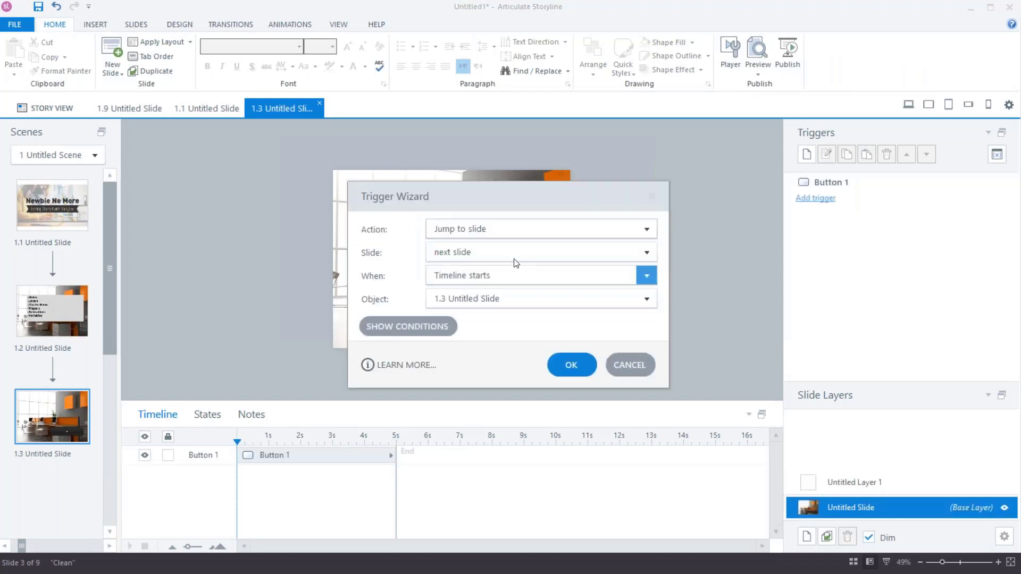
left_click(506, 229)
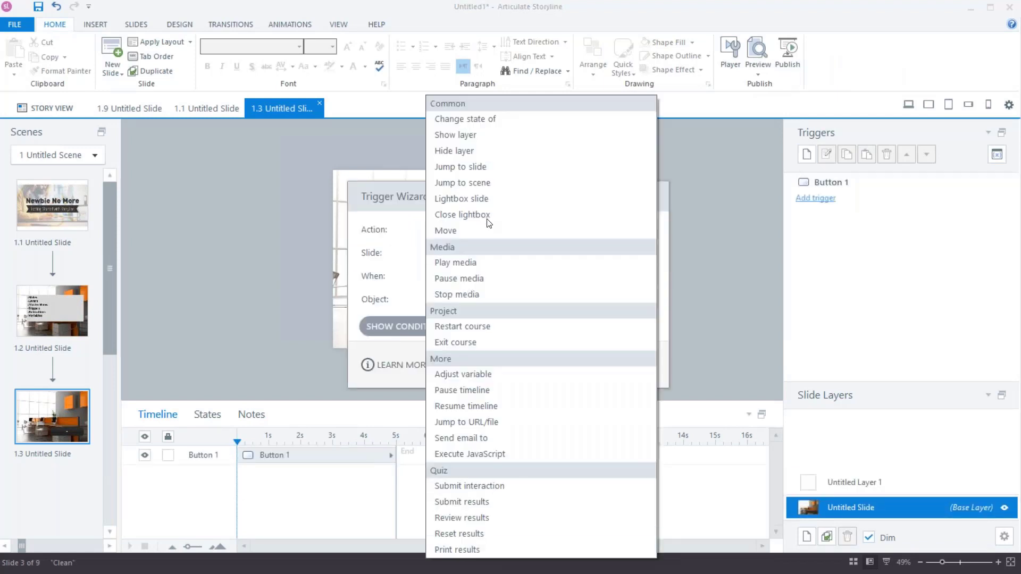
left_click(466, 137)
left_click(466, 255)
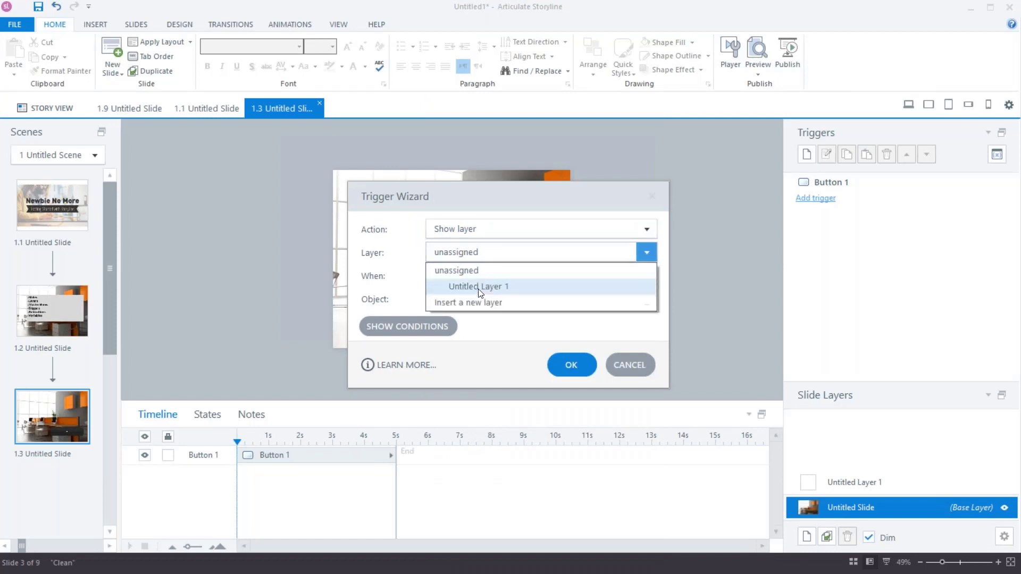
left_click(479, 280)
left_click(494, 300)
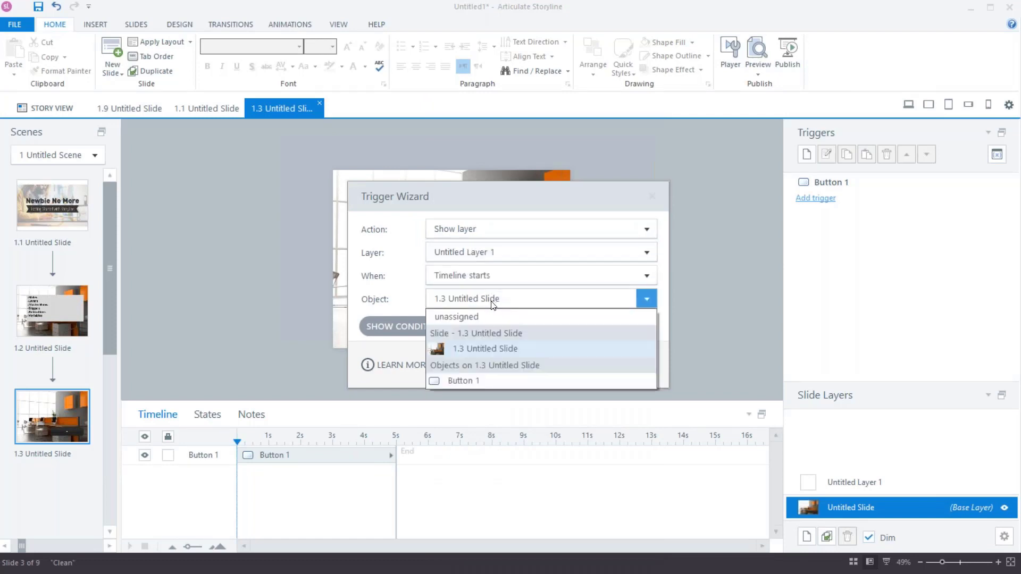
left_click(489, 350)
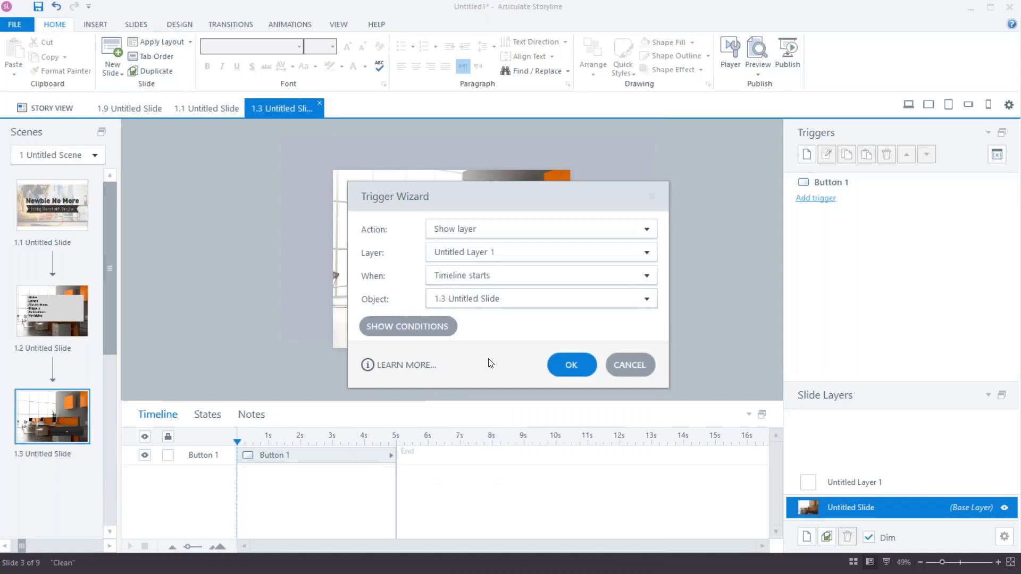
left_click(583, 362)
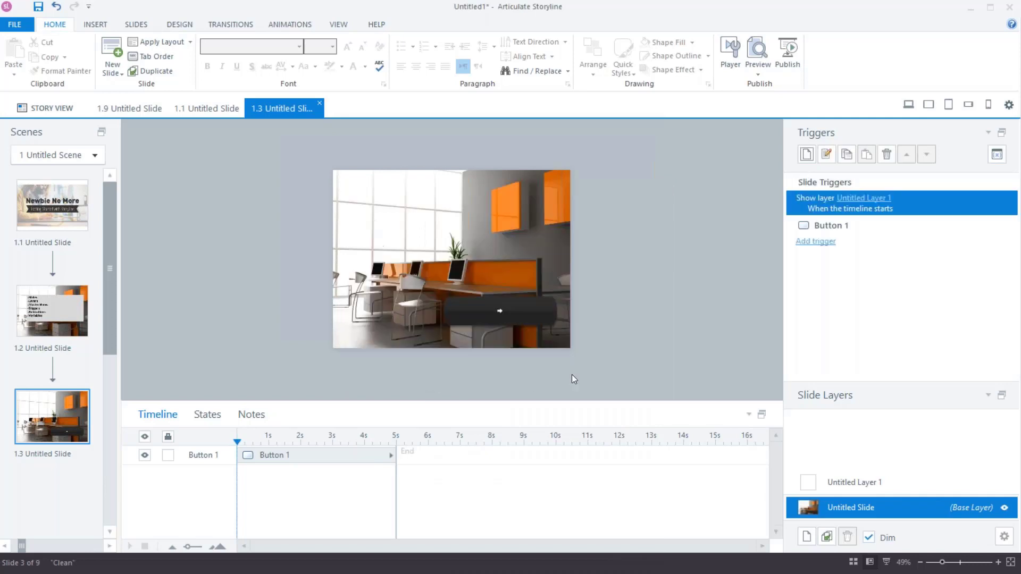
Examine the slide properties of slide 1.3 and the layer properties of Untitled Layer 1, leaving all settings unedited.
left_click(1005, 537)
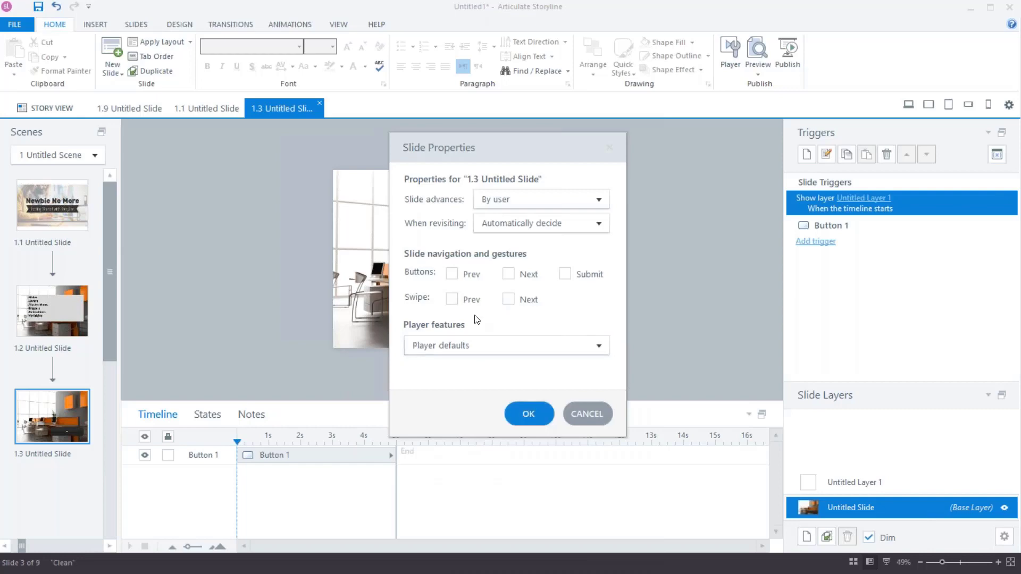
left_click(570, 413)
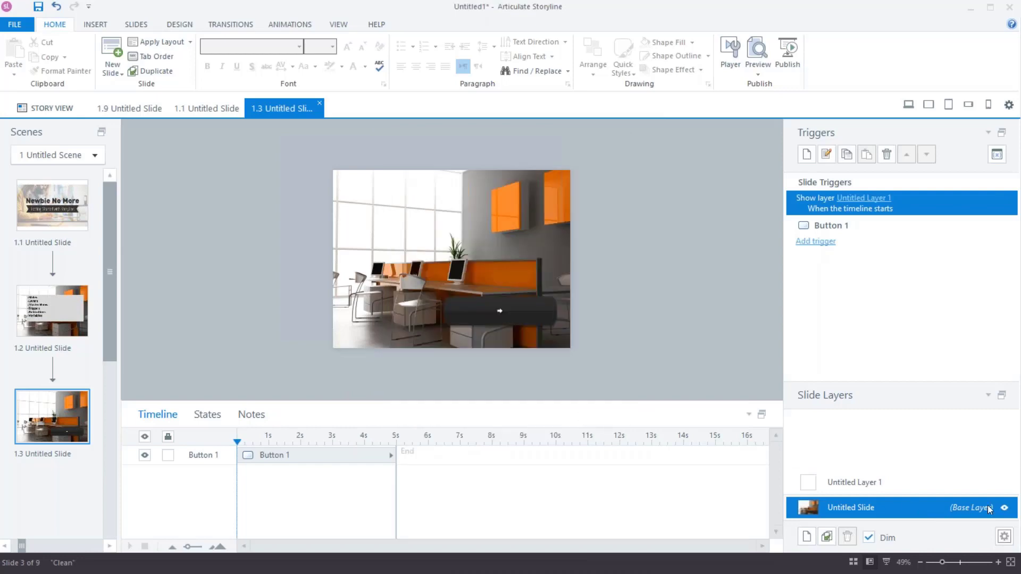
left_click(1005, 538)
left_click(598, 418)
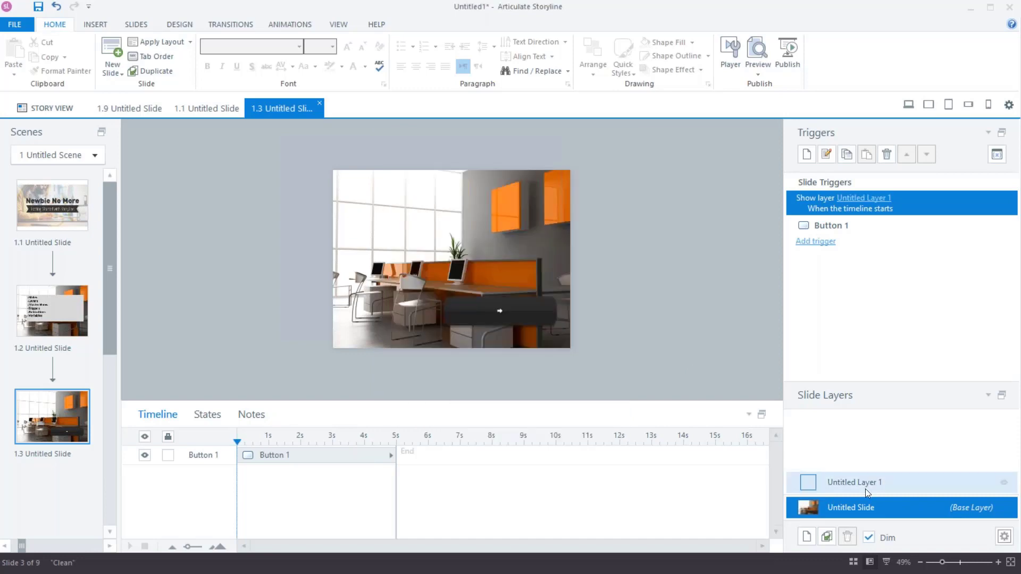
left_click(866, 489)
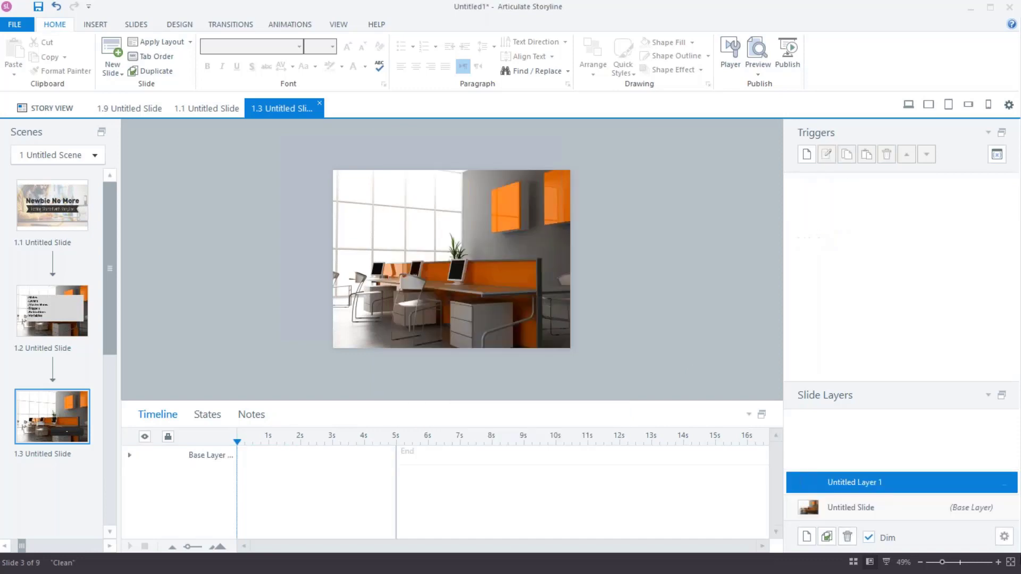
left_click(1005, 539)
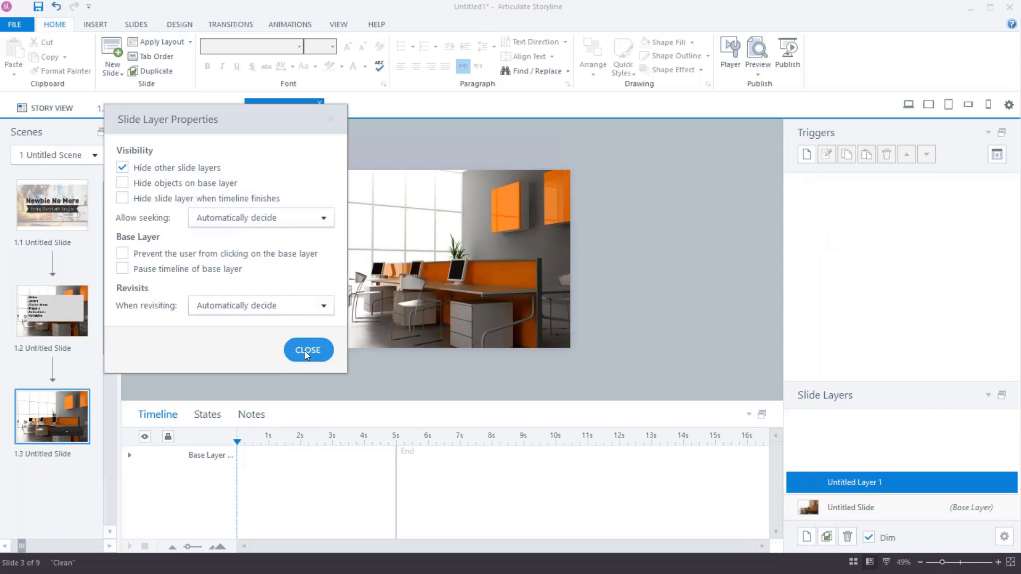
left_click(319, 357)
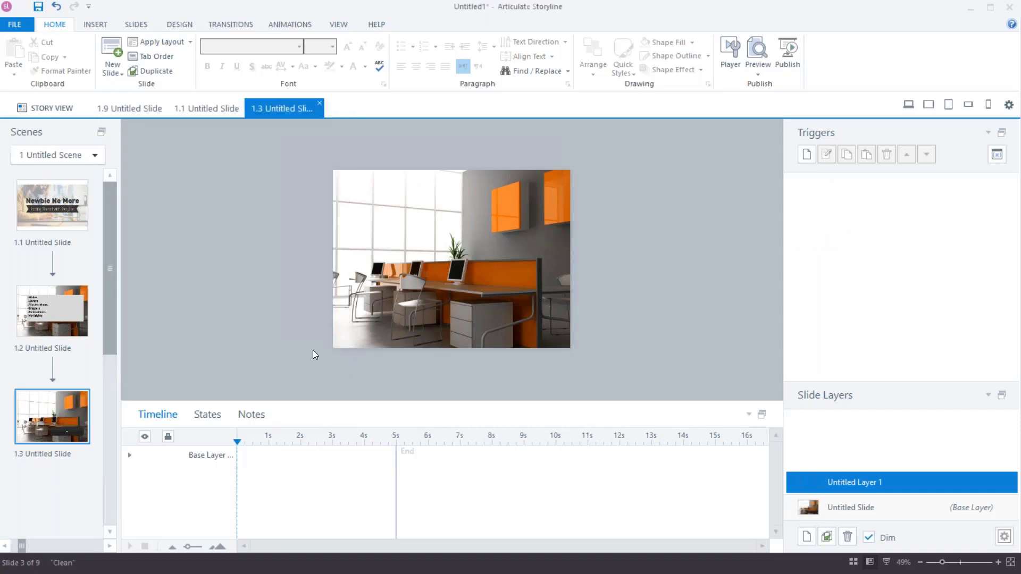
Move the base layer's black button to about X 367 px, Y 440 px, and draw a large rectangle above that spot on Untitled Layer 1.
left_click(851, 508)
left_click_drag(482, 319, 505, 337)
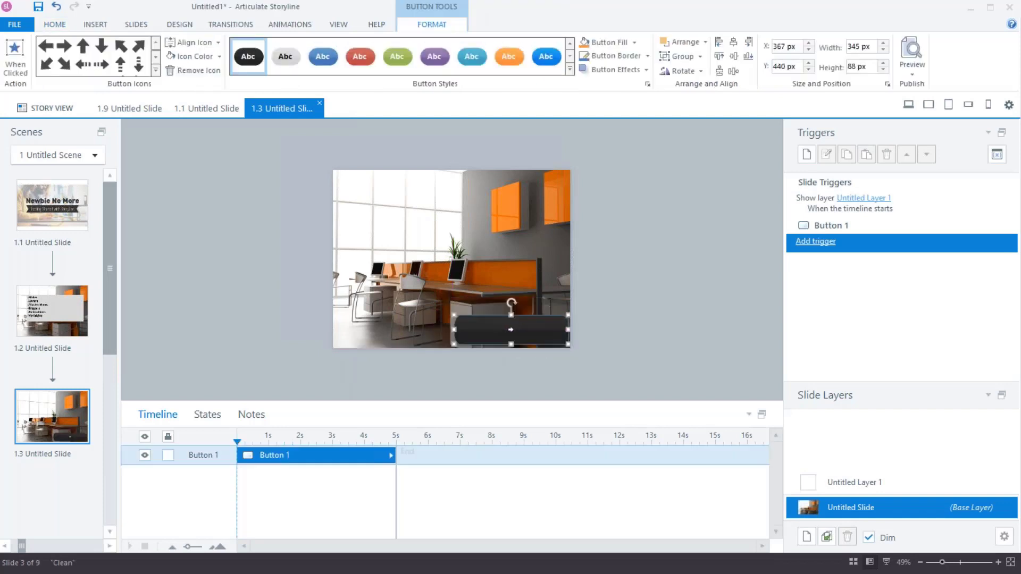
left_click(861, 481)
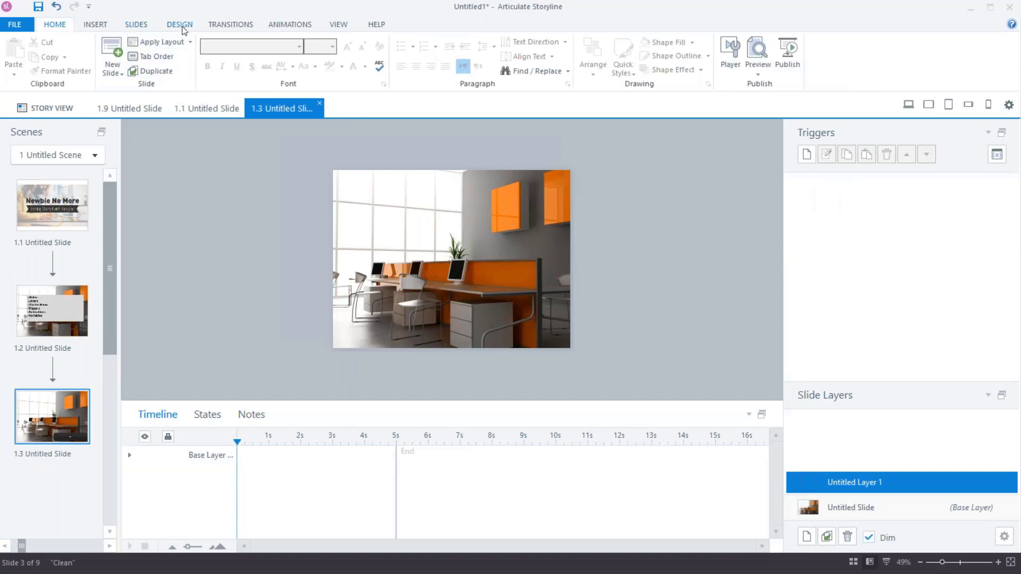
left_click(105, 25)
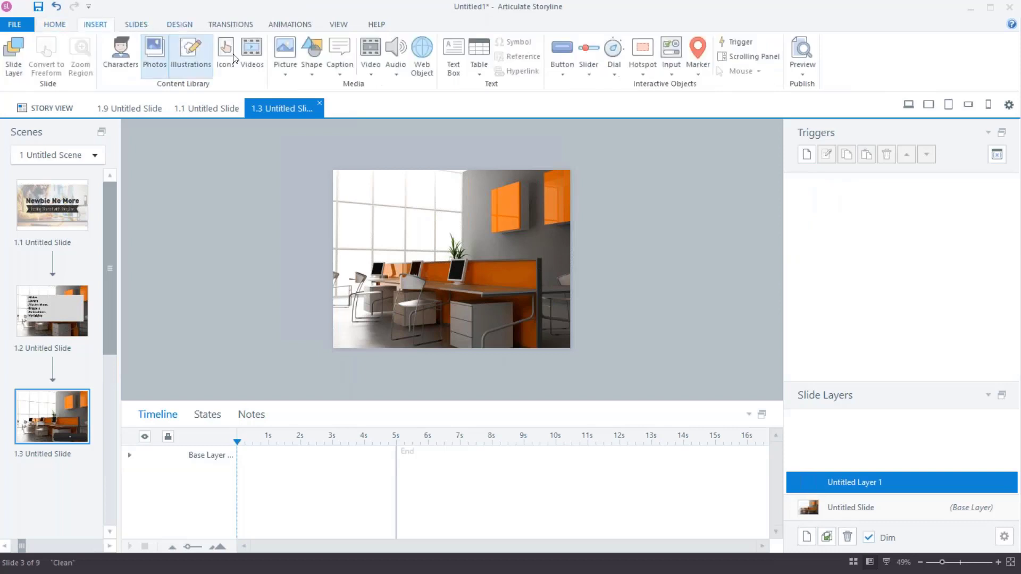
left_click(317, 68)
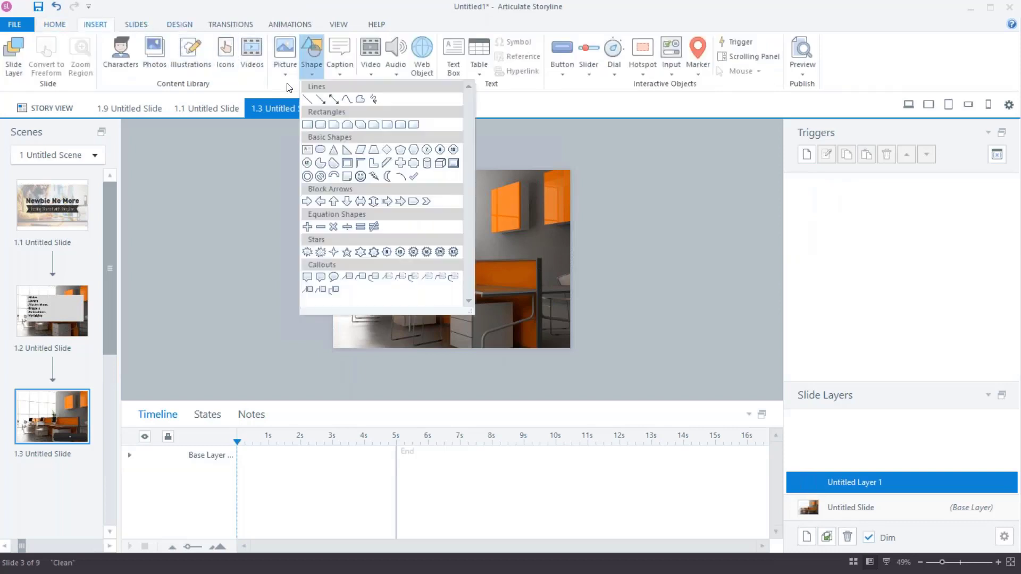
left_click(308, 125)
left_click_drag(342, 180, 561, 310)
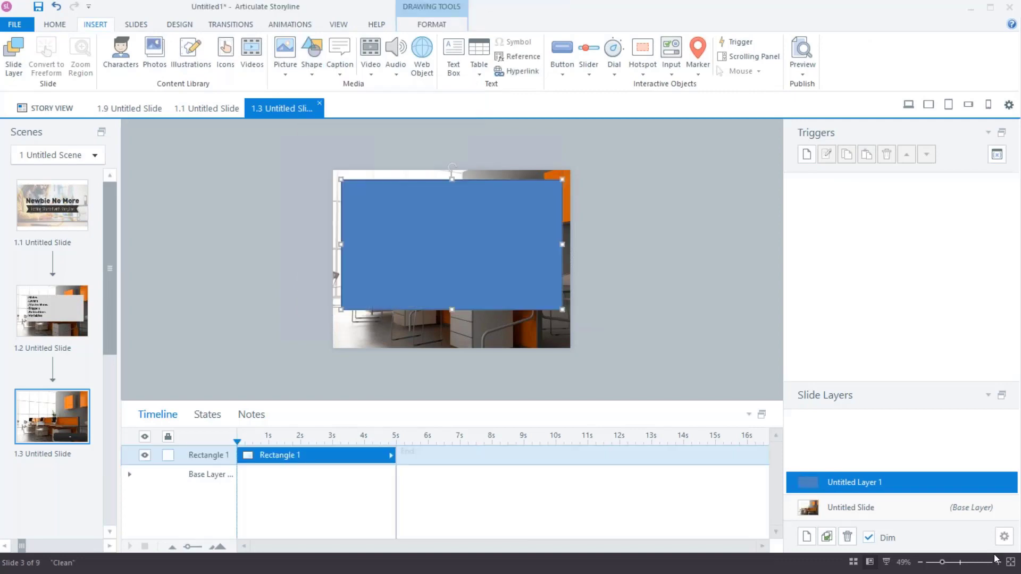
left_click(846, 507)
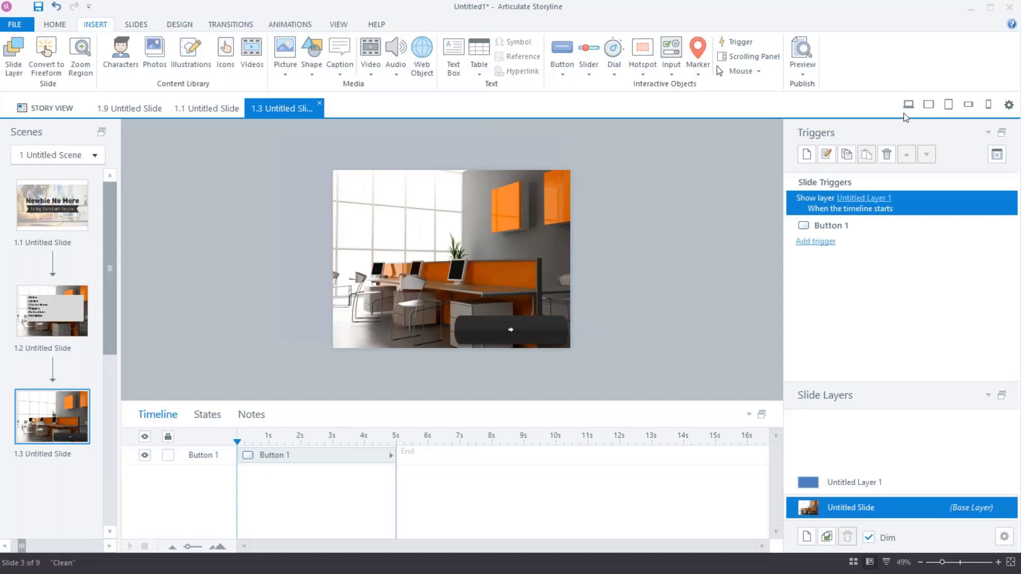
Preview slide 1.3 to check how Untitled Layer 1 displays over the base layer, and return to editing.
left_click(909, 105)
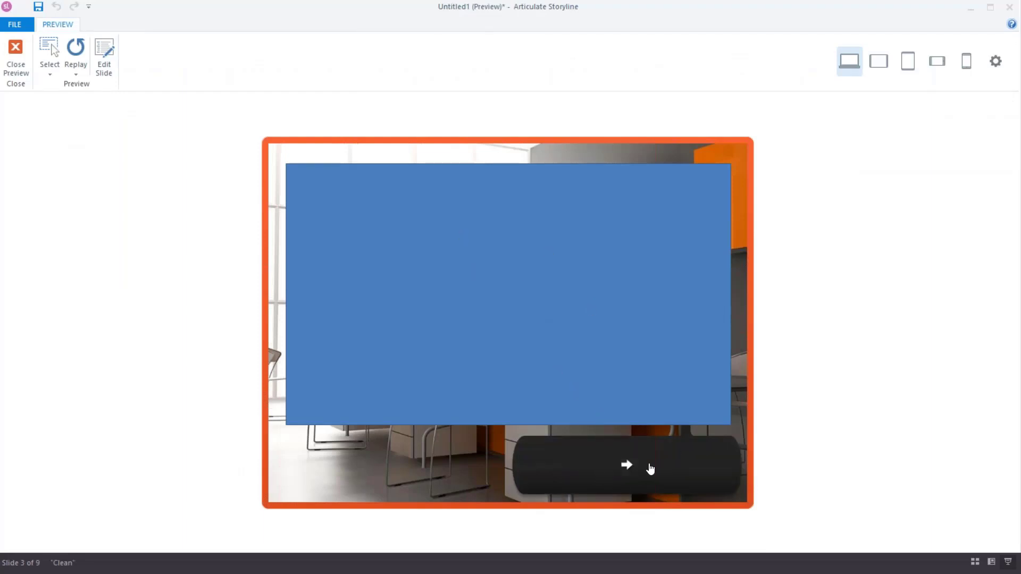
left_click(14, 58)
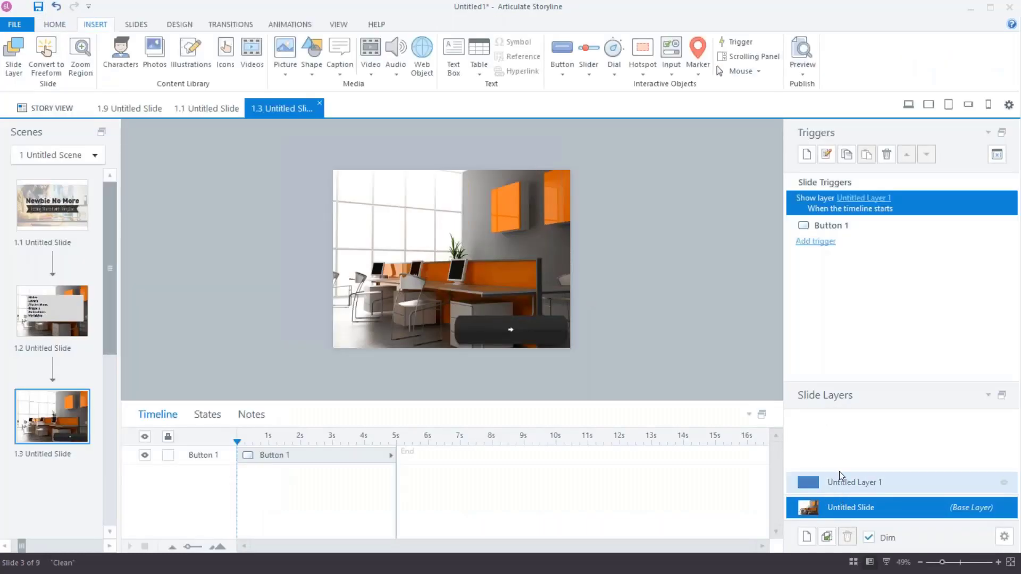
Examine the available actions, events and conditions for the trigger that shows Untitled Layer 1, and leave it unedited.
left_click(826, 154)
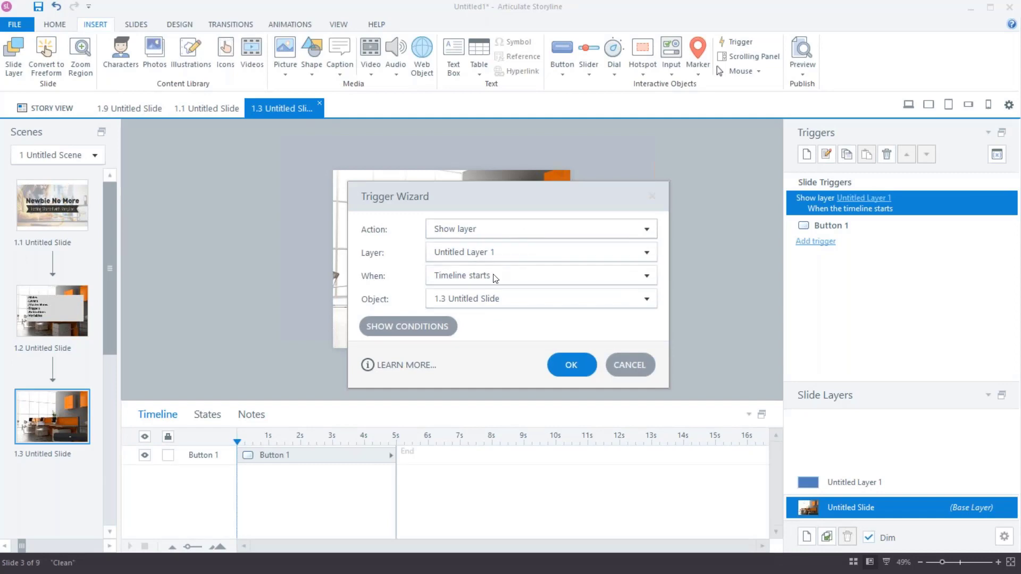
left_click(495, 234)
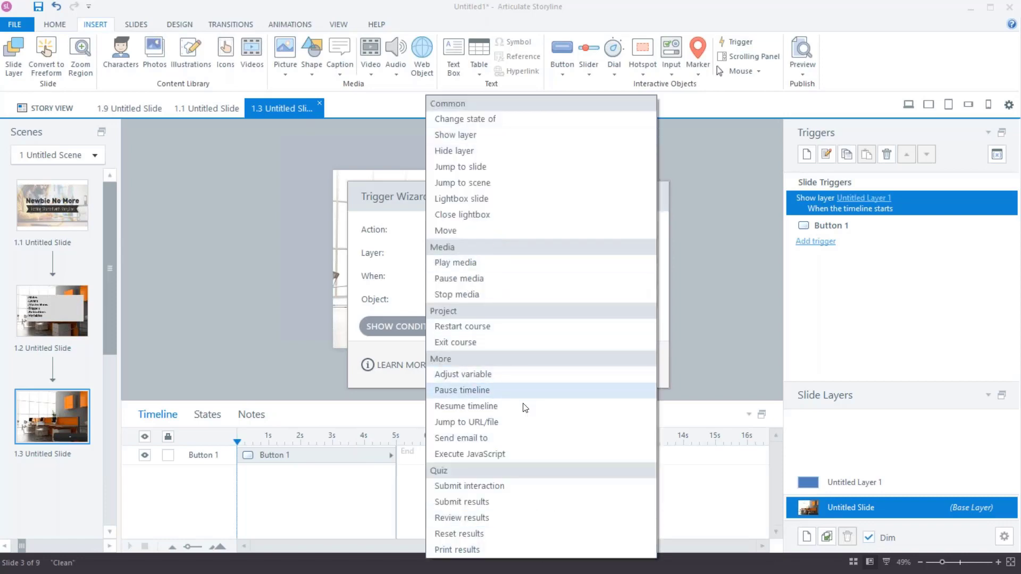
left_click(729, 305)
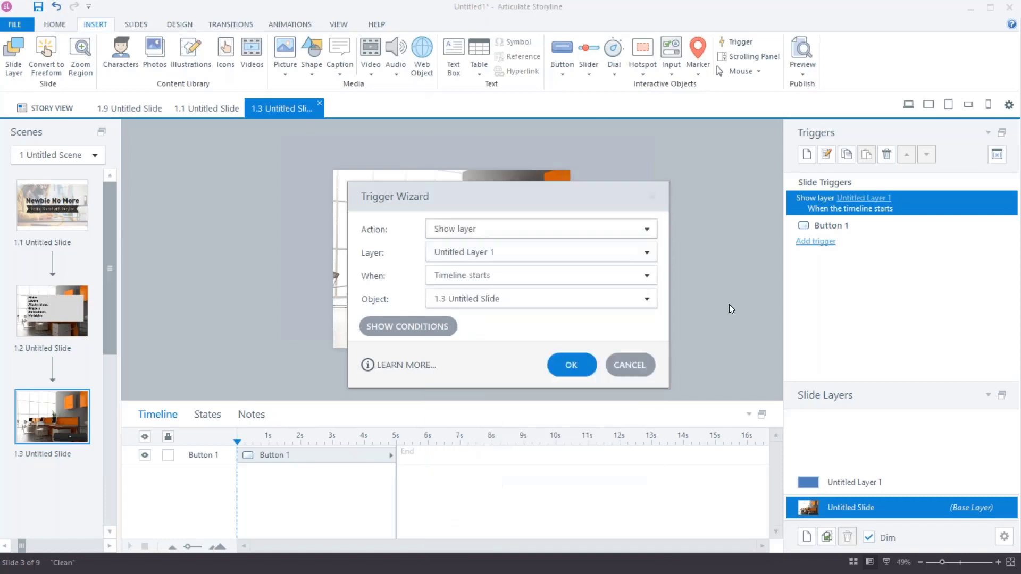
left_click(521, 277)
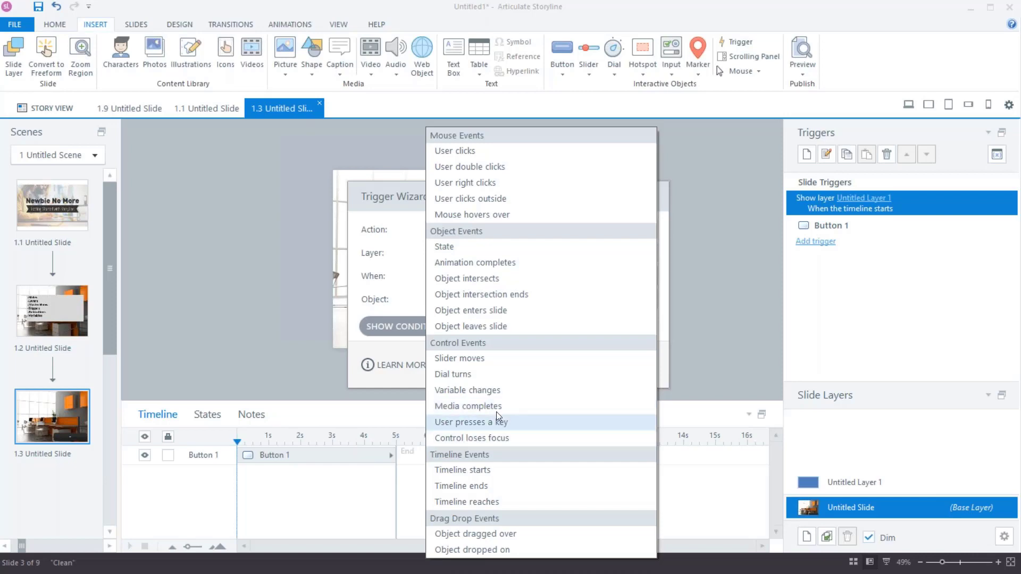
left_click(705, 327)
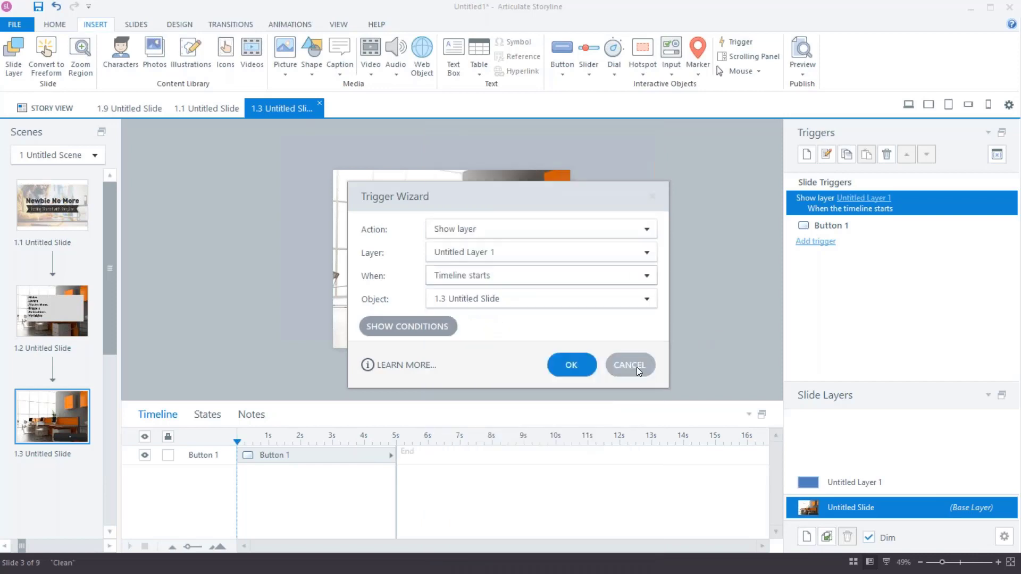
left_click(439, 326)
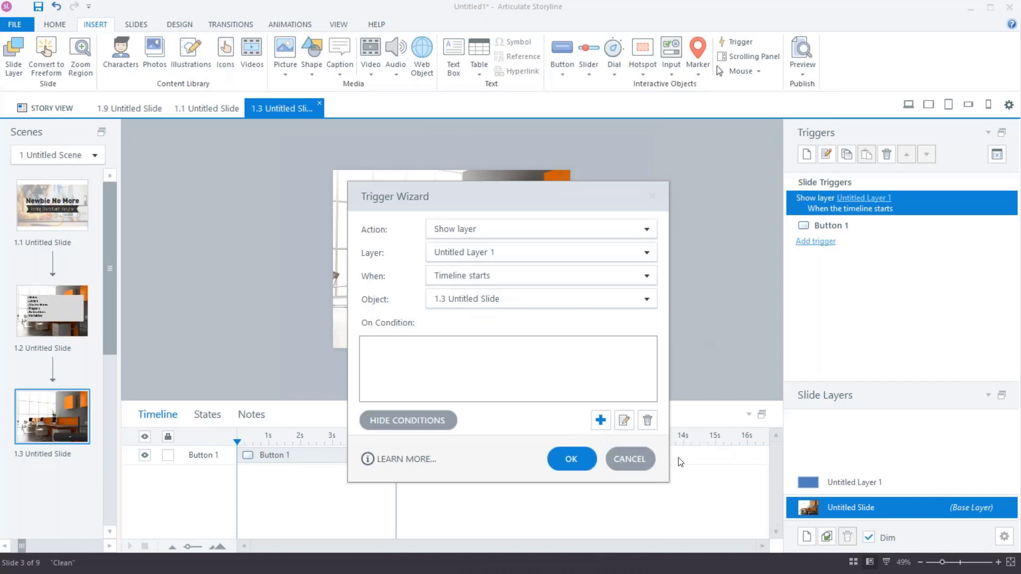
left_click(640, 466)
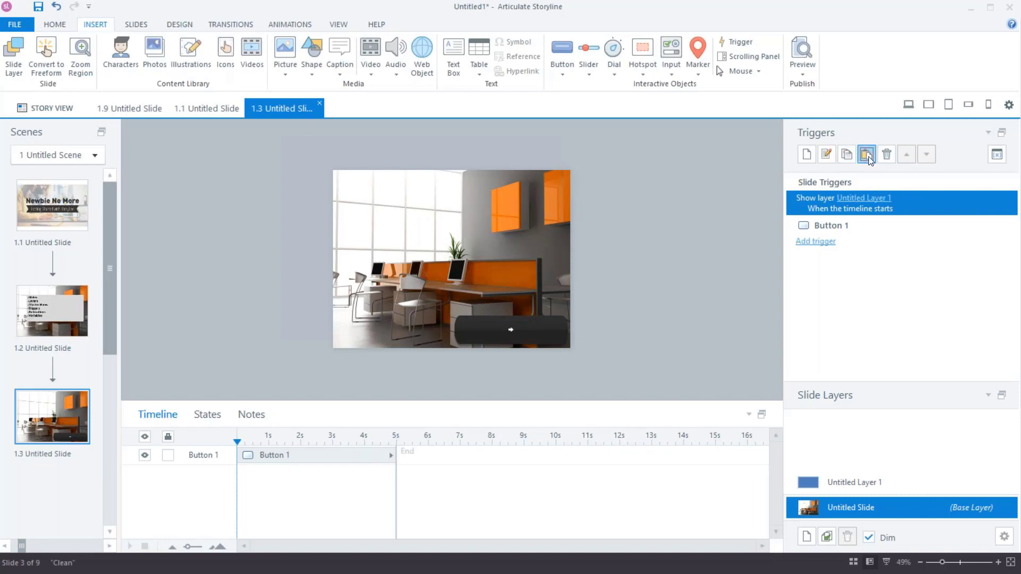
Paste a copy of the slide trigger that shows Untitled Layer 1, and delete the copy.
left_click(869, 156)
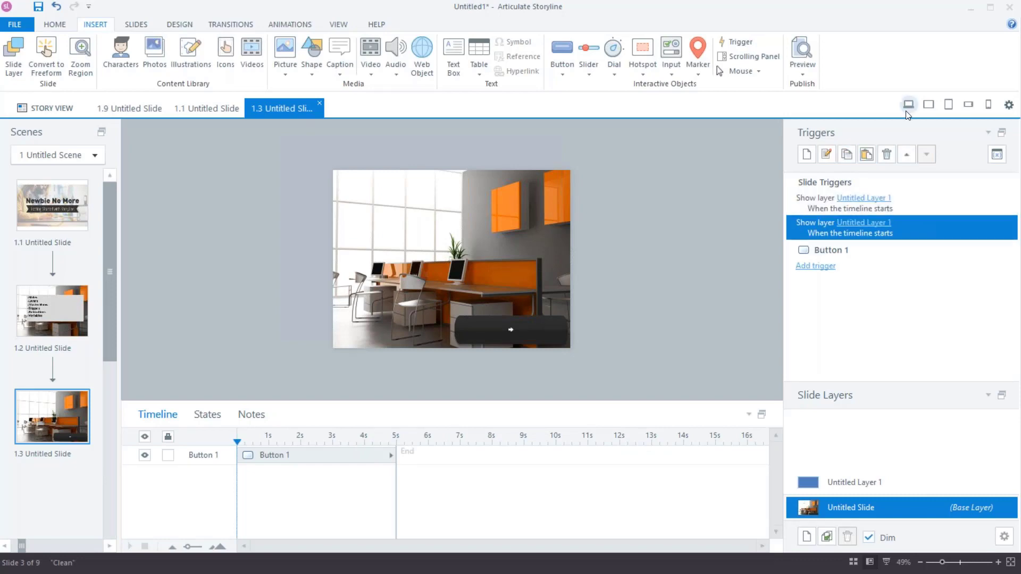
left_click(887, 154)
left_click(517, 336)
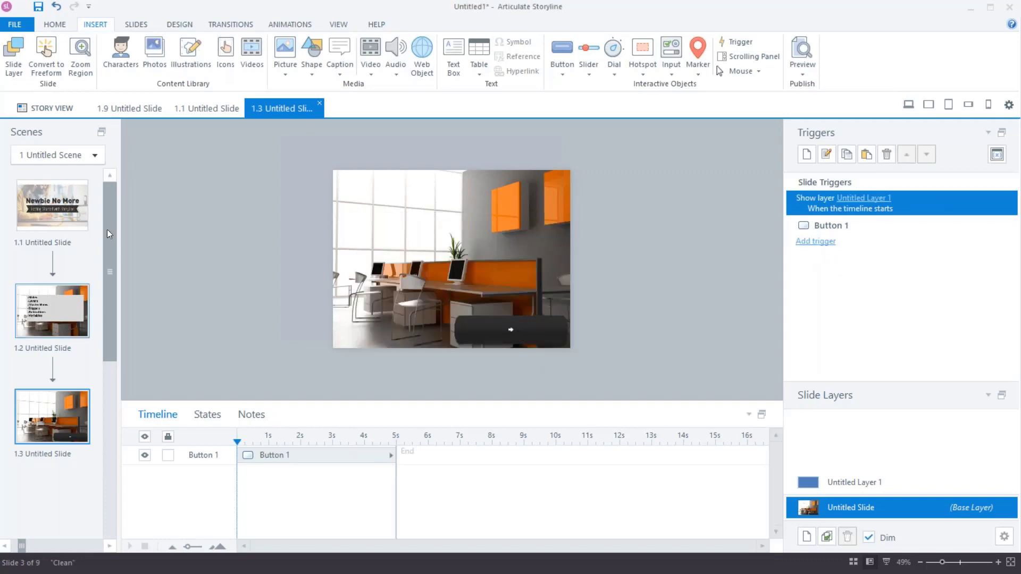
Open slide 1.6 3 - Choices and examine the show-layer and play-media triggers of Button 1 and Button 2.
scroll(59, 427, "down", 2)
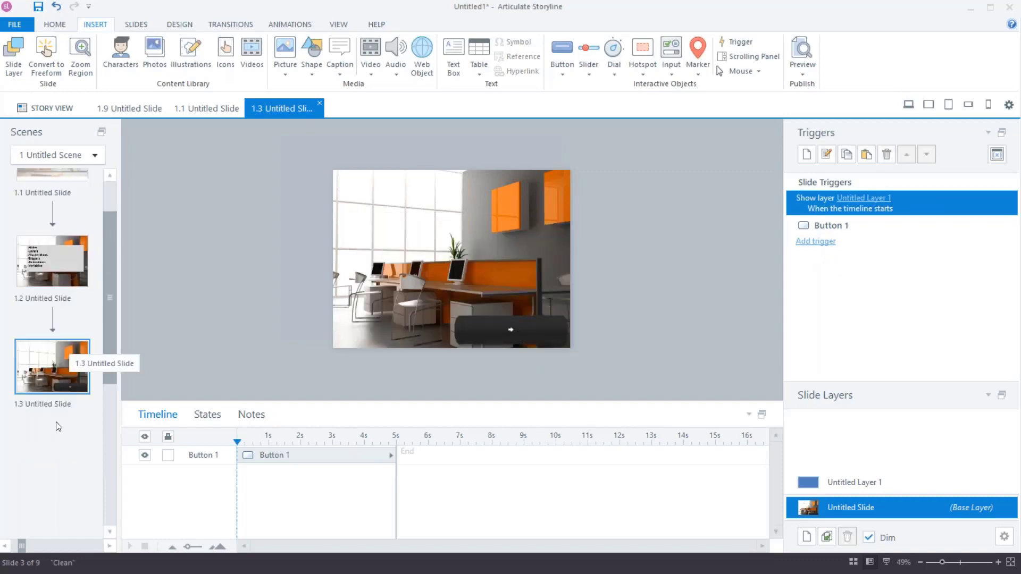
left_click(48, 545)
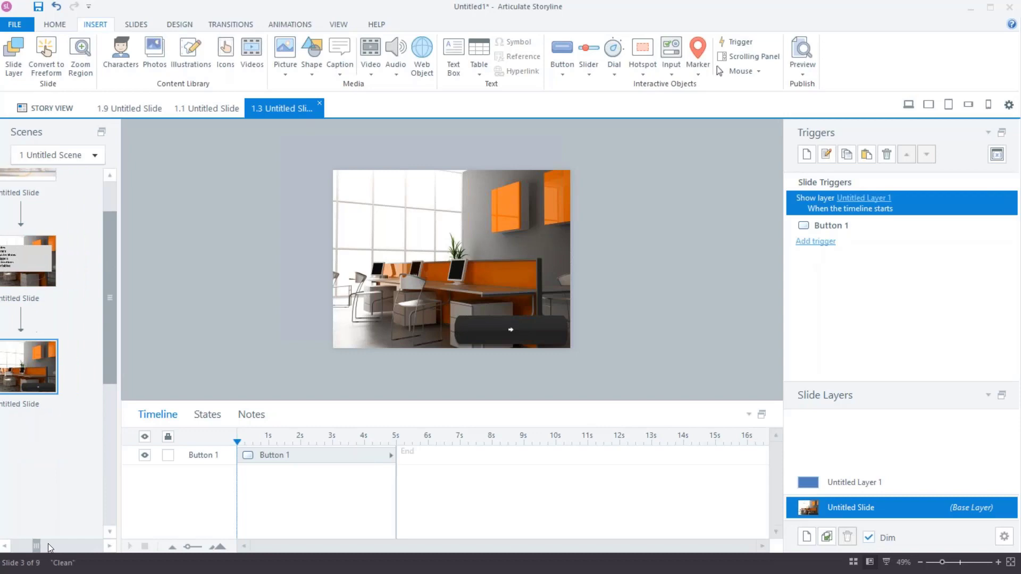
double_click(68, 387)
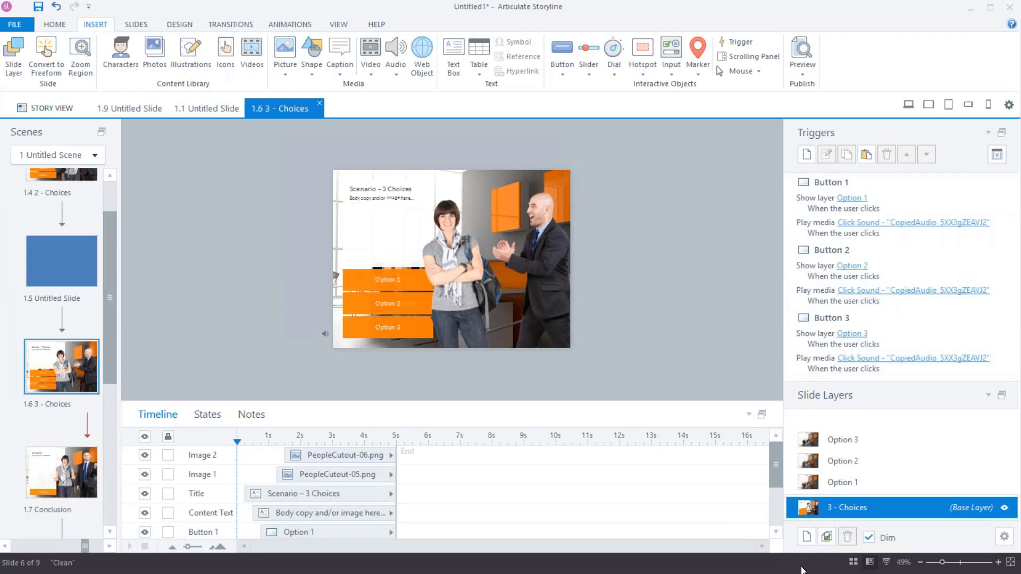
left_click(810, 199)
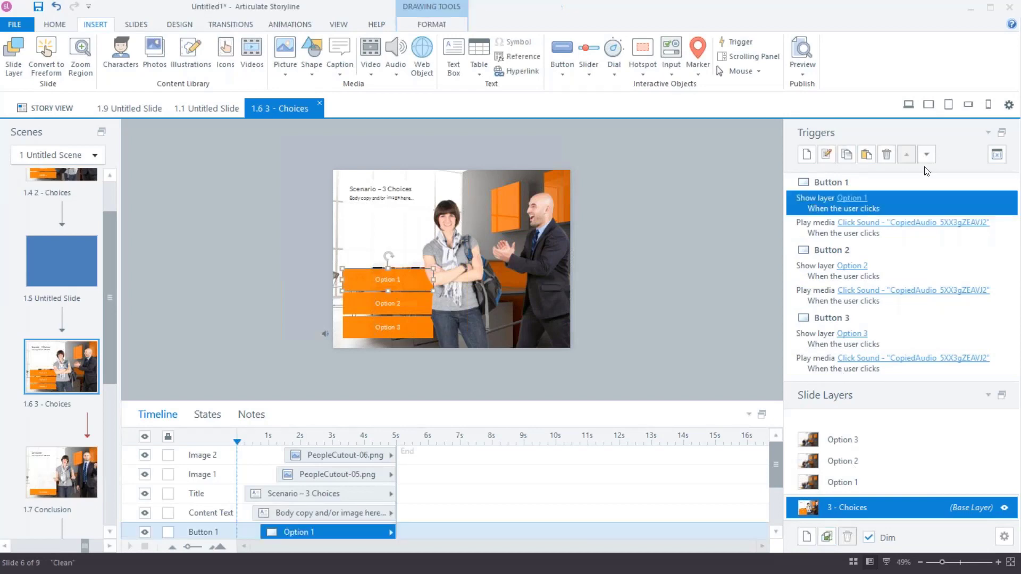
left_click(845, 227)
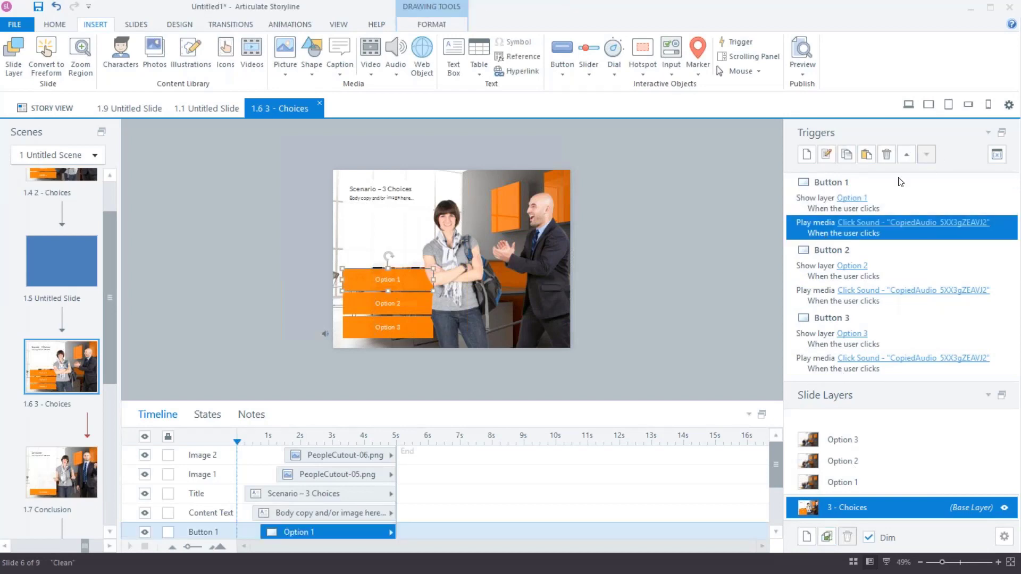
left_click(817, 276)
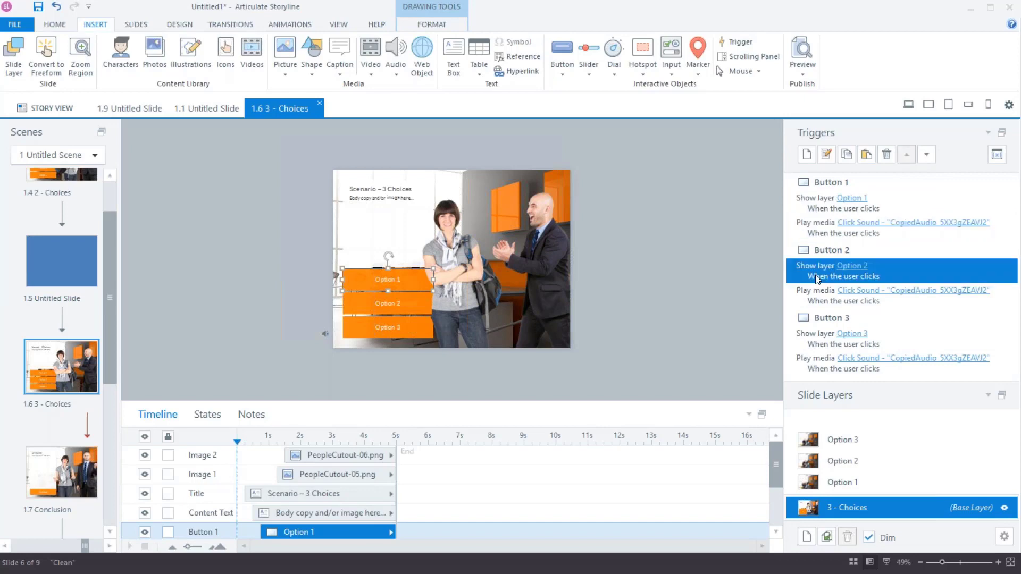
left_click(811, 290)
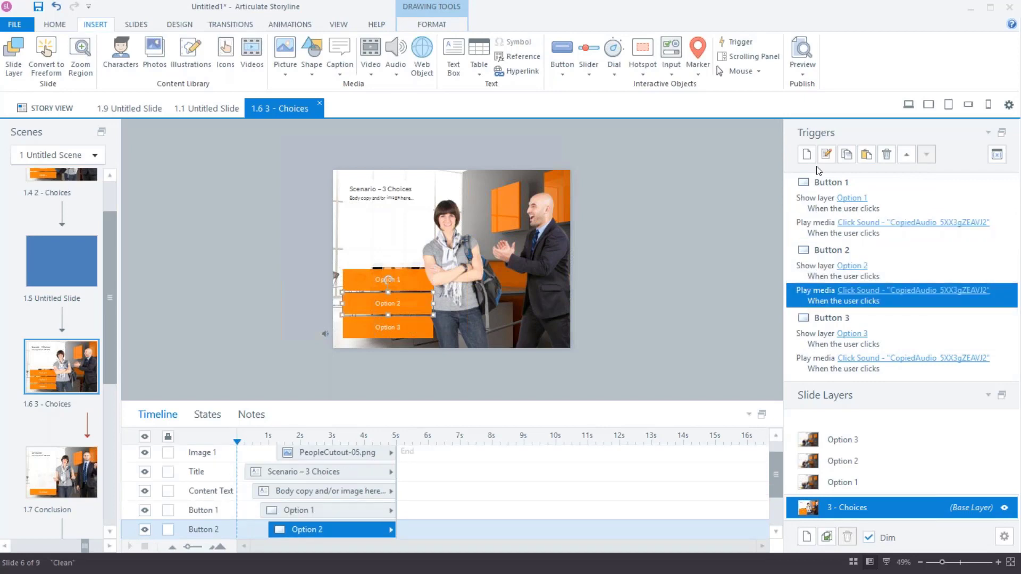
left_click(812, 206)
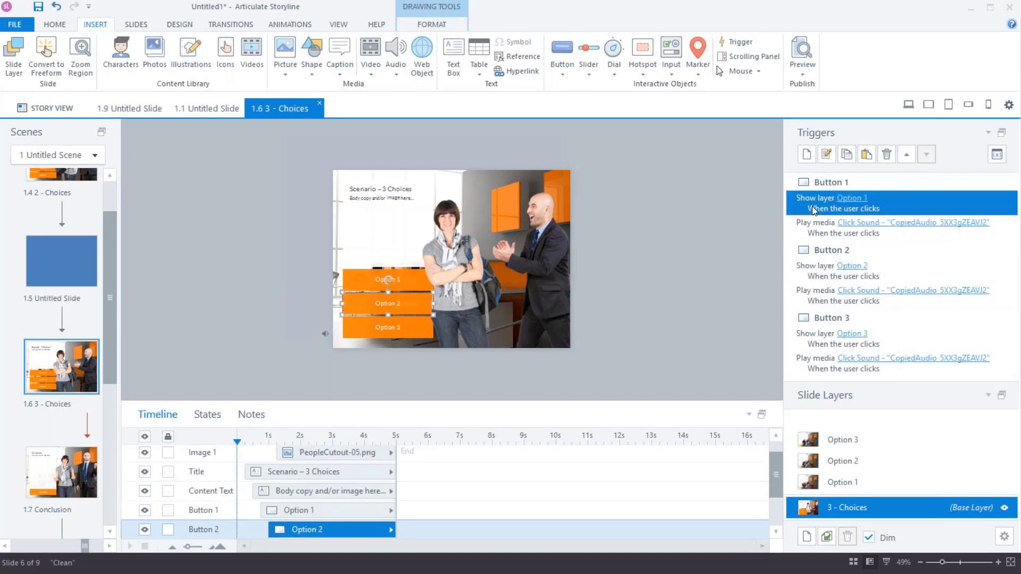
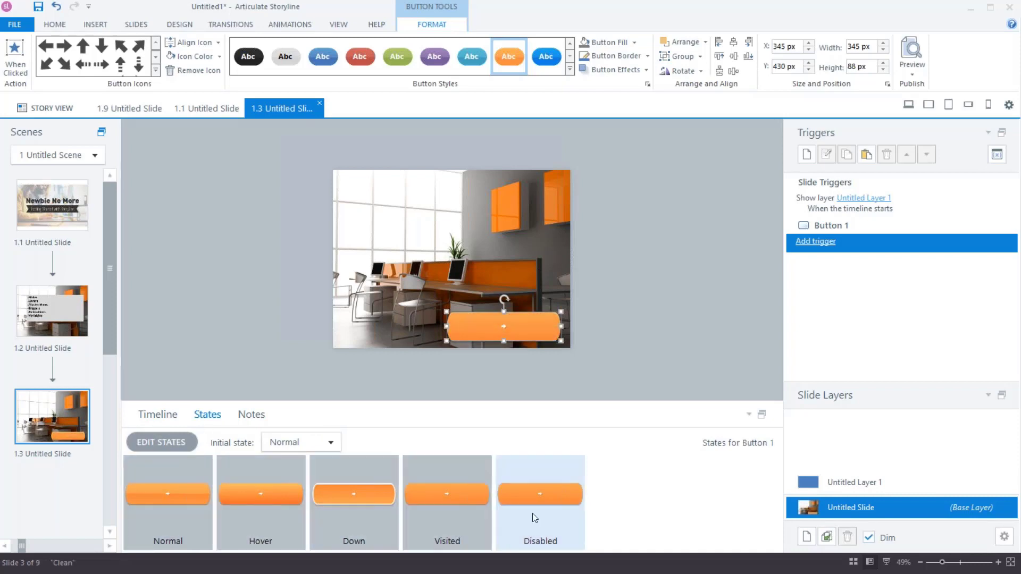
Add a new state named Mouse2 to the orange Button 1 on slide 1.3.
left_click(153, 442)
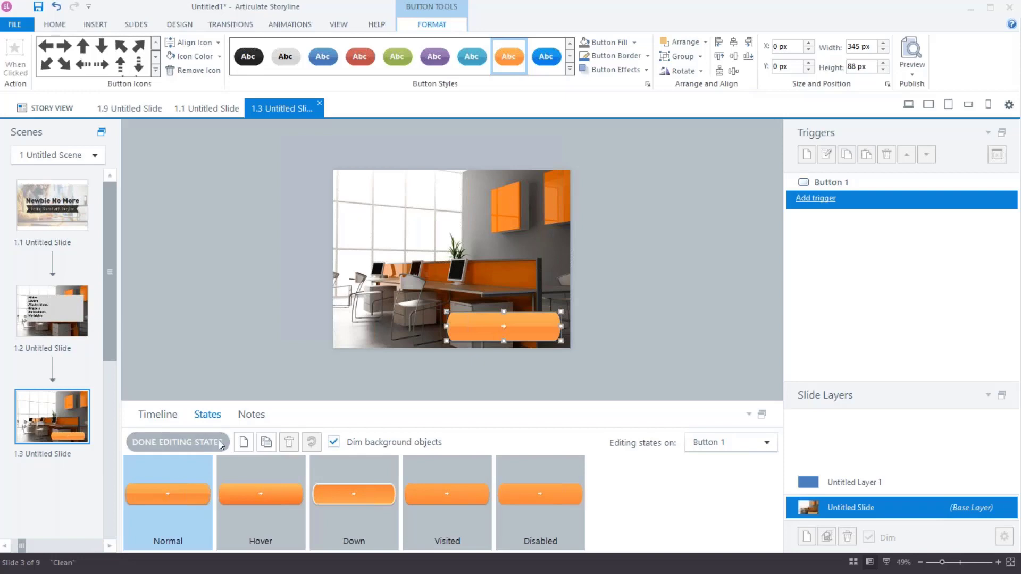
left_click(243, 442)
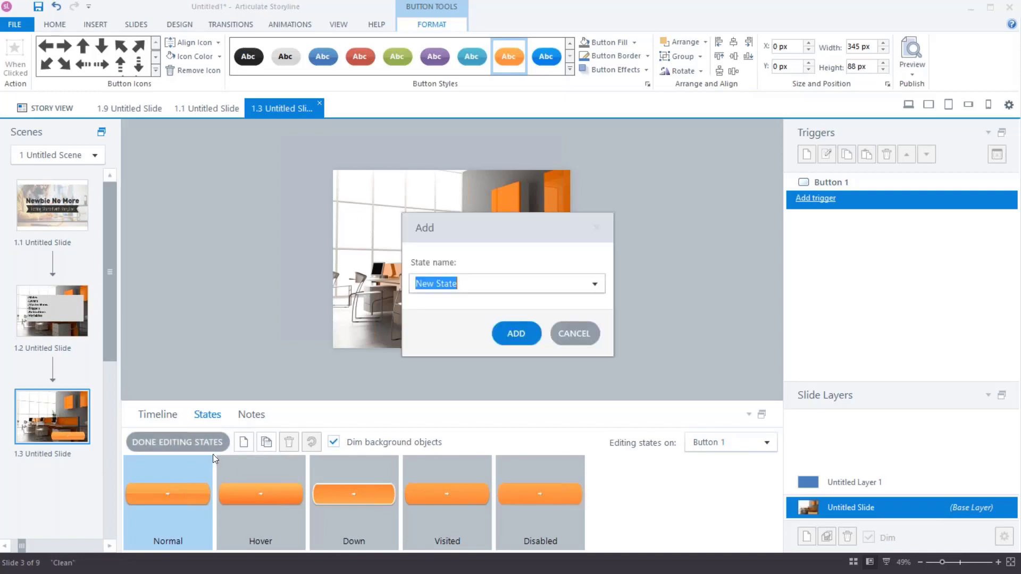
type("H")
key("BackSpace")
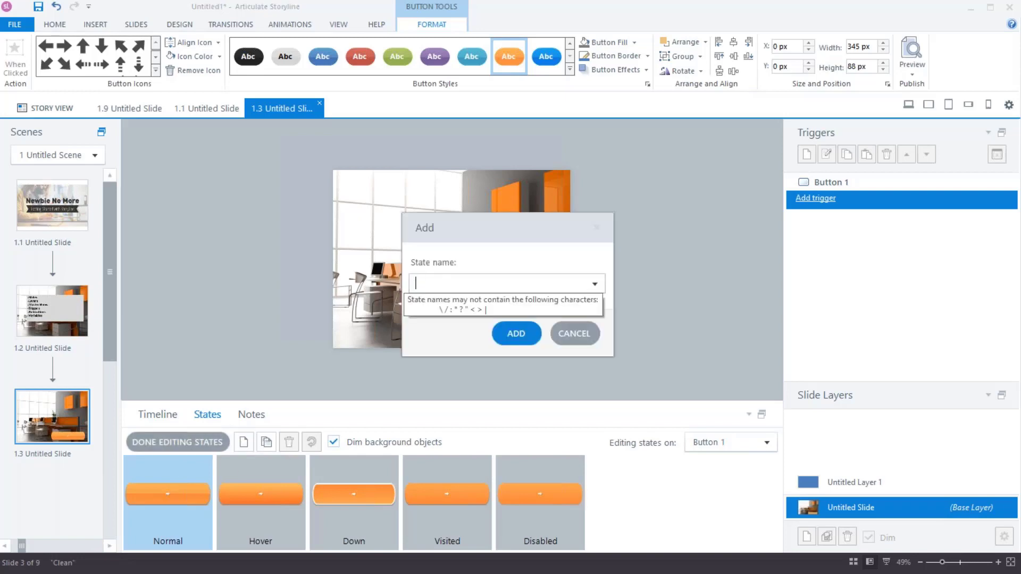
type("M")
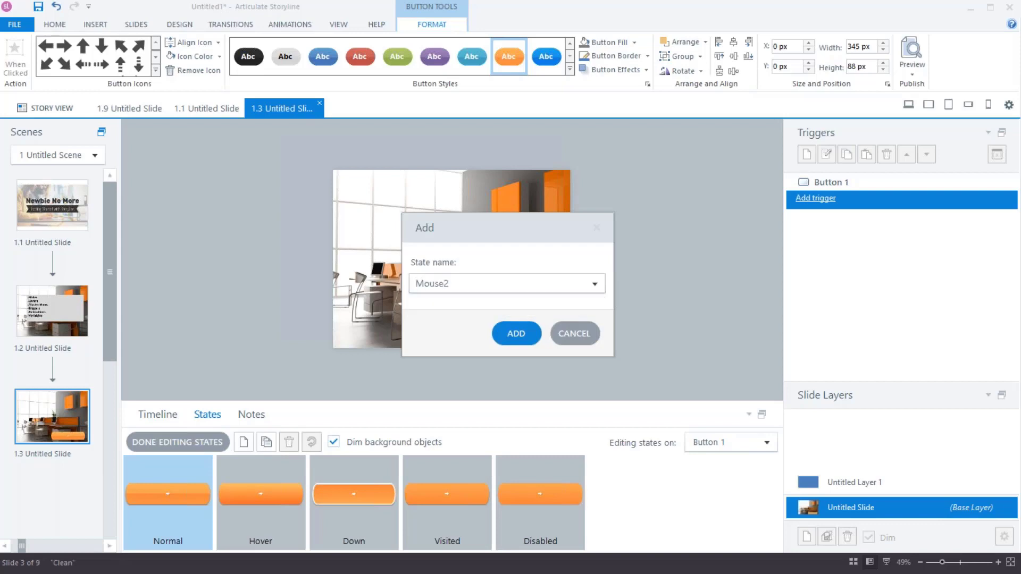
type("ouse2")
key("Return")
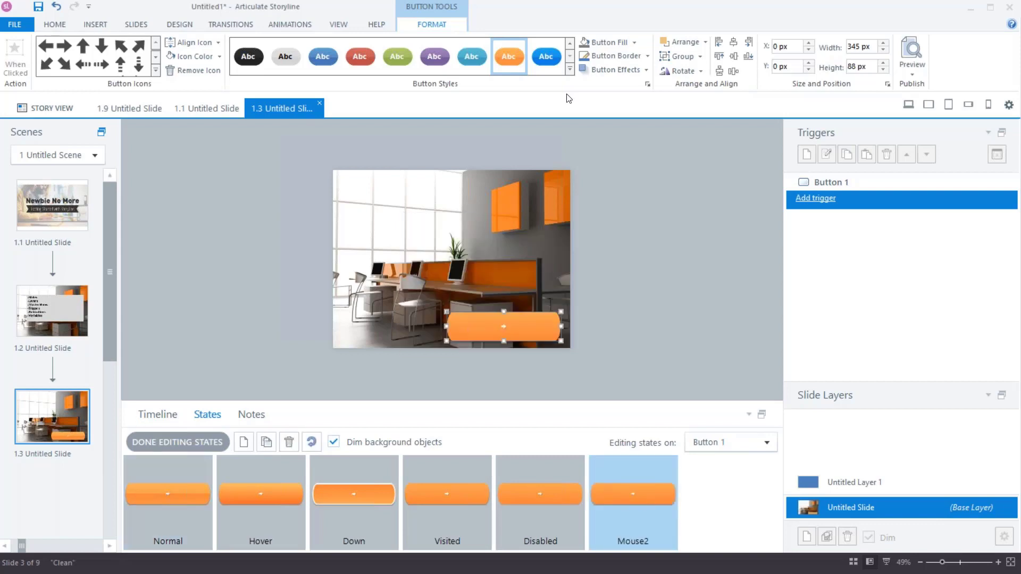
Give the button's Mouse2 state the bright blue button style and a play icon.
left_click(546, 58)
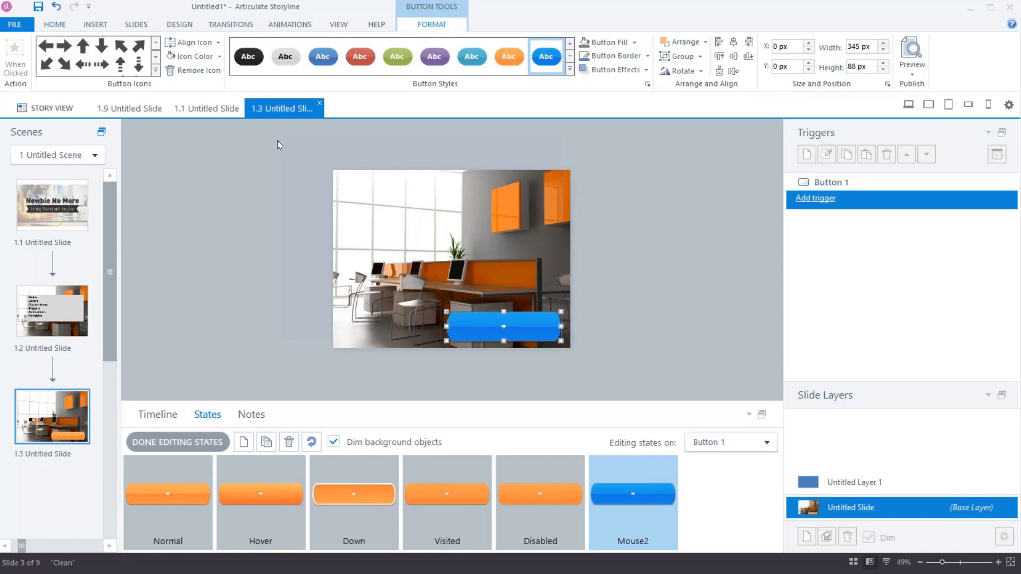
left_click(156, 72)
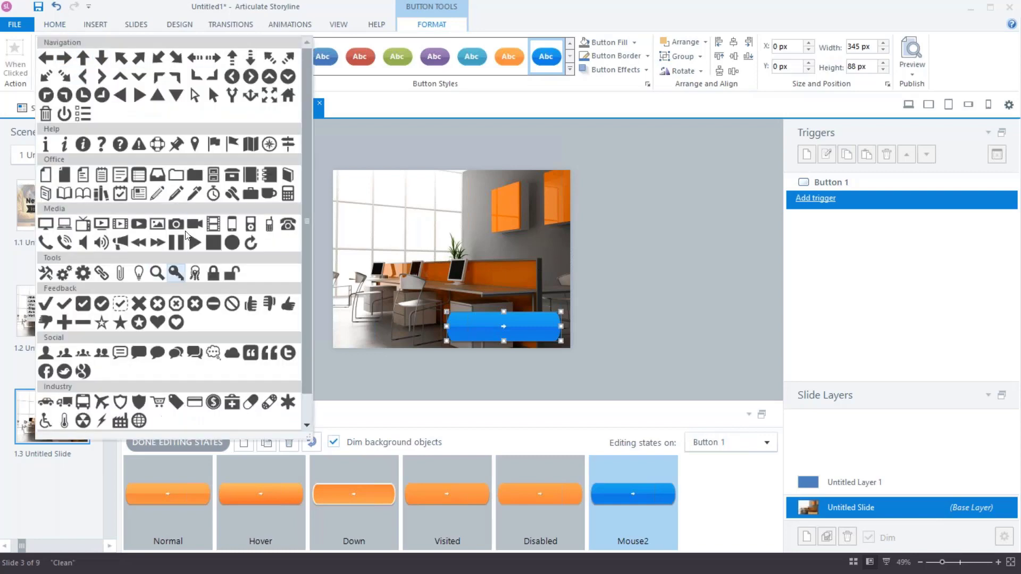
left_click(195, 243)
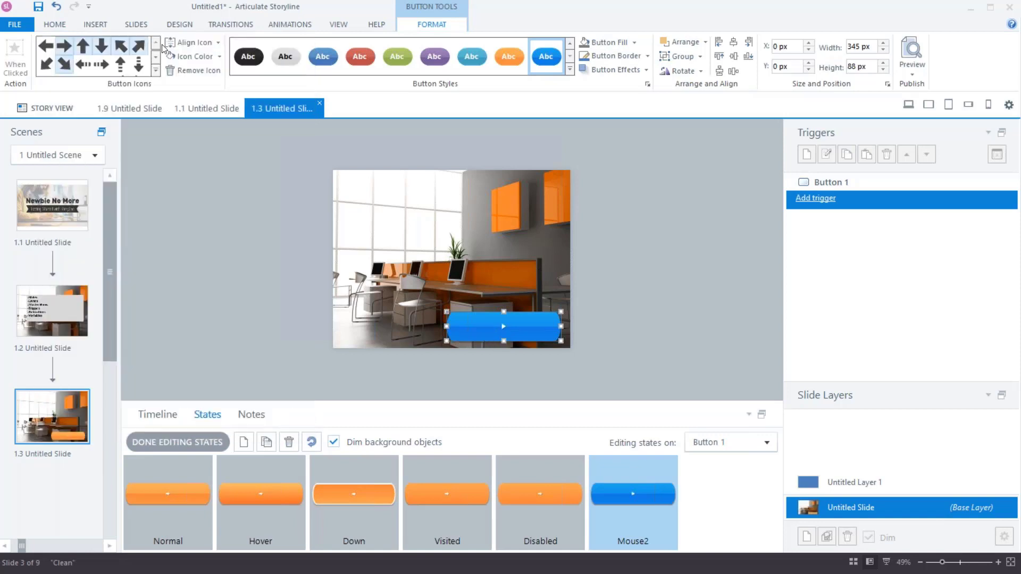
Insert the character Lily in the Finger by mouth pose into the Mouse2 state, at the slide's left side, enlarged to about 116 × 434 px.
left_click(98, 28)
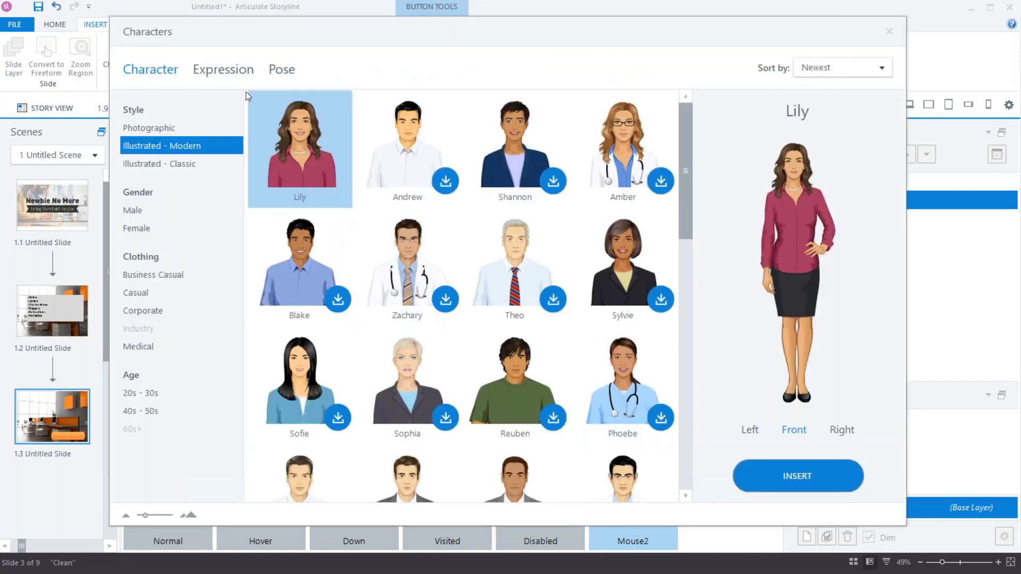
left_click(281, 69)
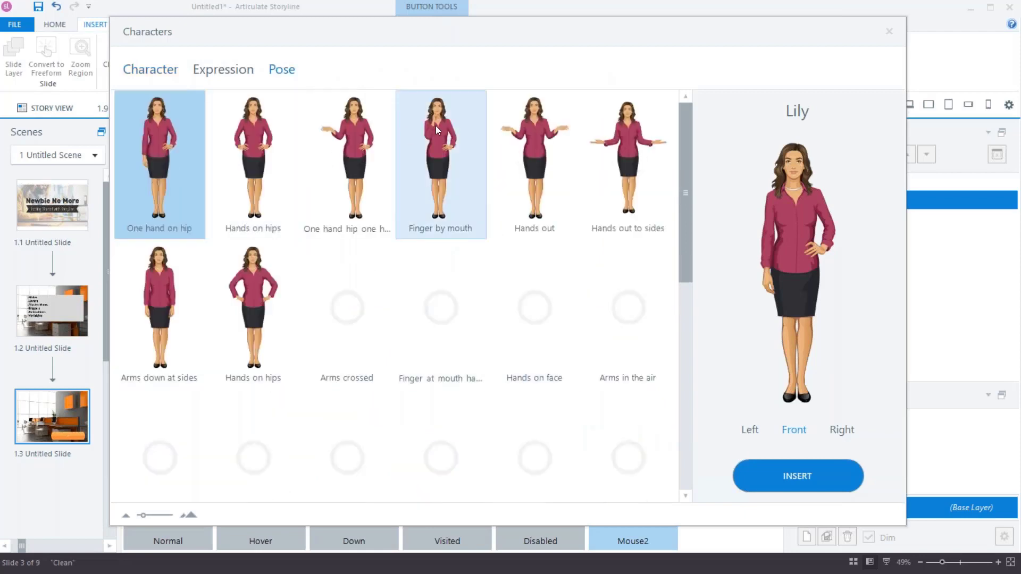
left_click(435, 125)
left_click(789, 468)
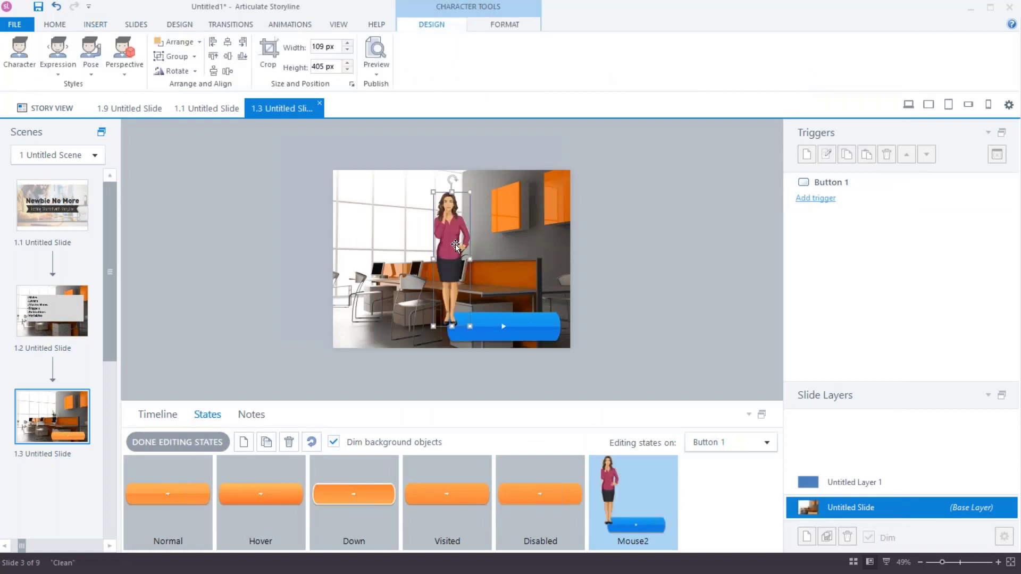
left_click_drag(452, 247, 379, 244)
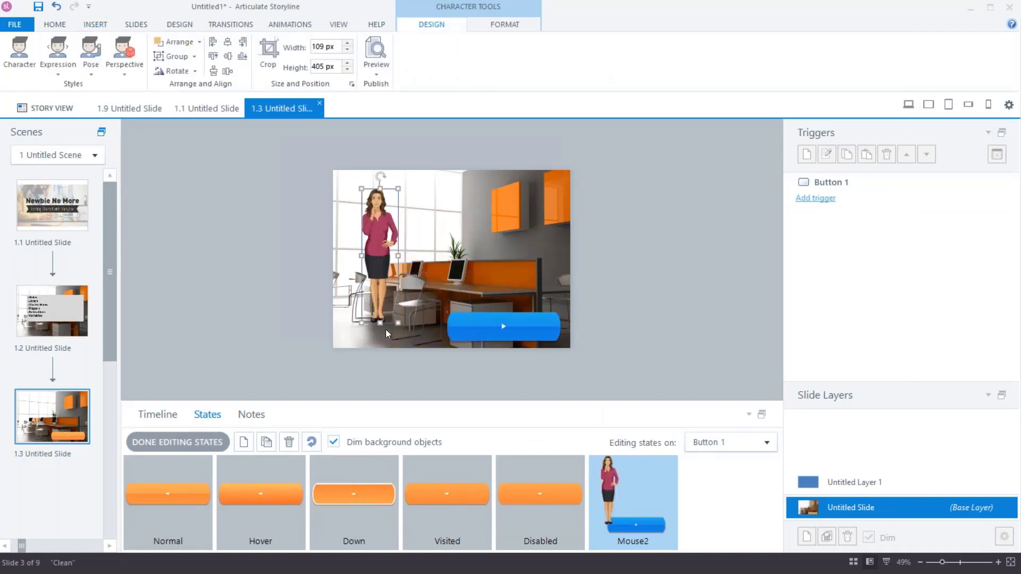
left_click_drag(398, 322, 400, 332)
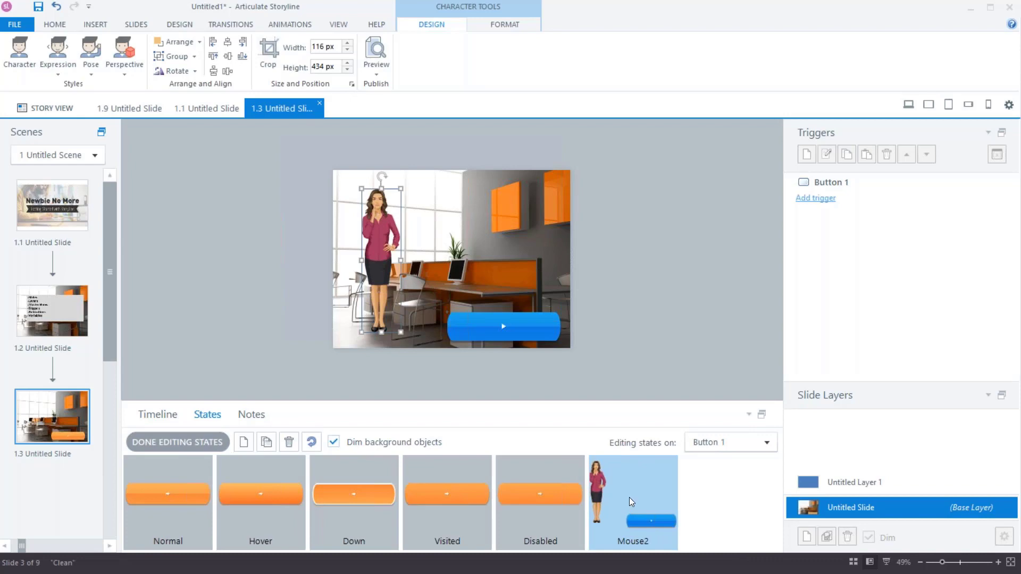
Draw a rectangular speech caption in the Mouse2 state, near the top of the slide to the right of the character's head.
left_click(103, 25)
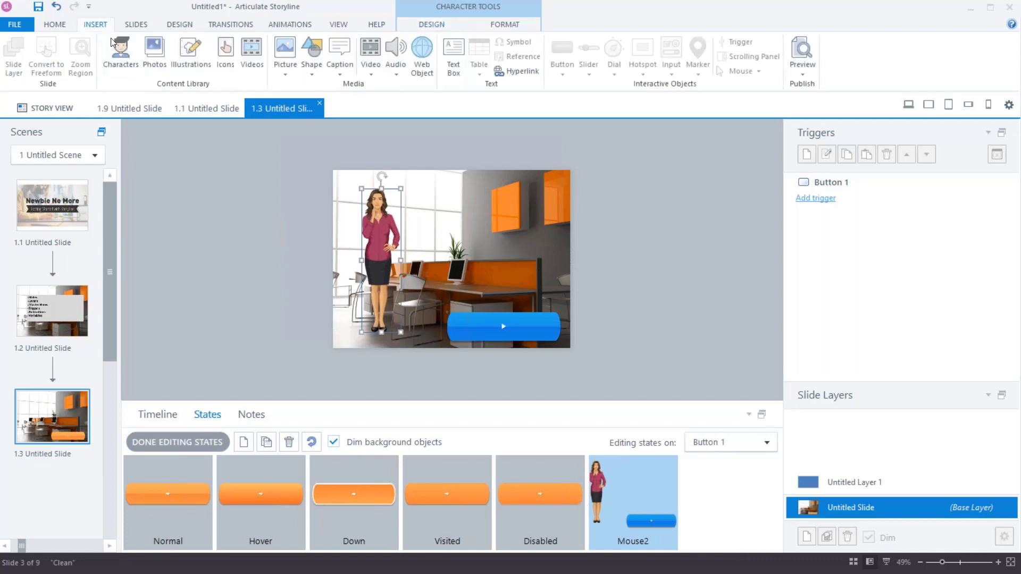
left_click(334, 68)
left_click(400, 237)
mouse_move(439, 180)
left_mouse_down()
mouse_move(480, 223)
mouse_move(514, 224)
left_mouse_up()
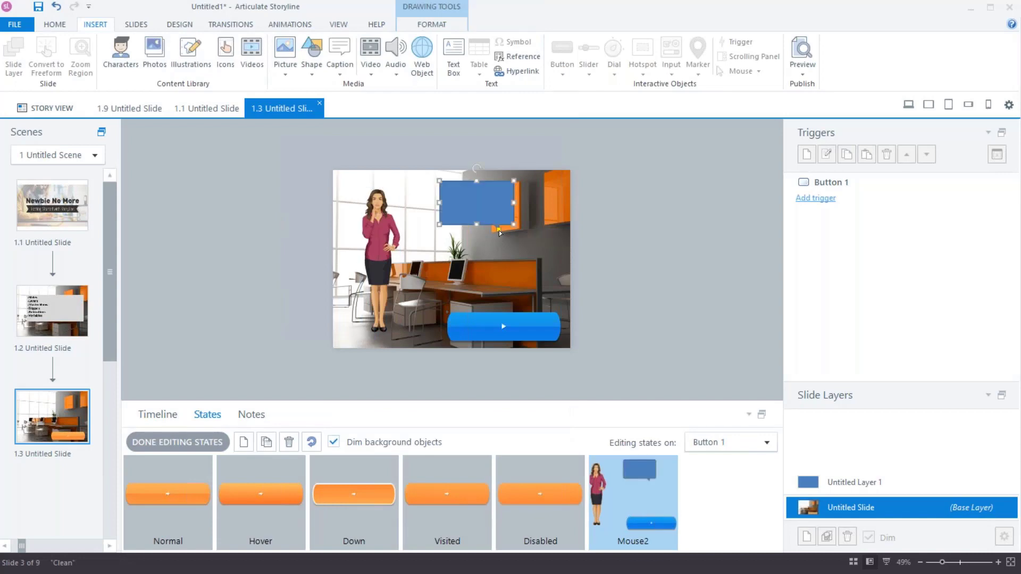
Point the speech caption's tail towards the character's face and finish editing the button's states.
left_click_drag(499, 230, 416, 219)
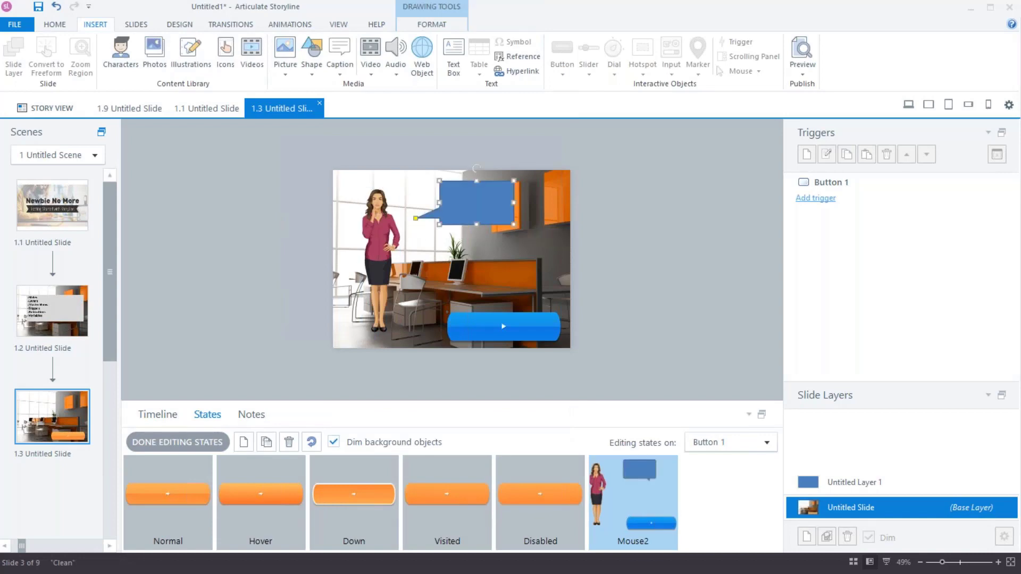
left_click(178, 442)
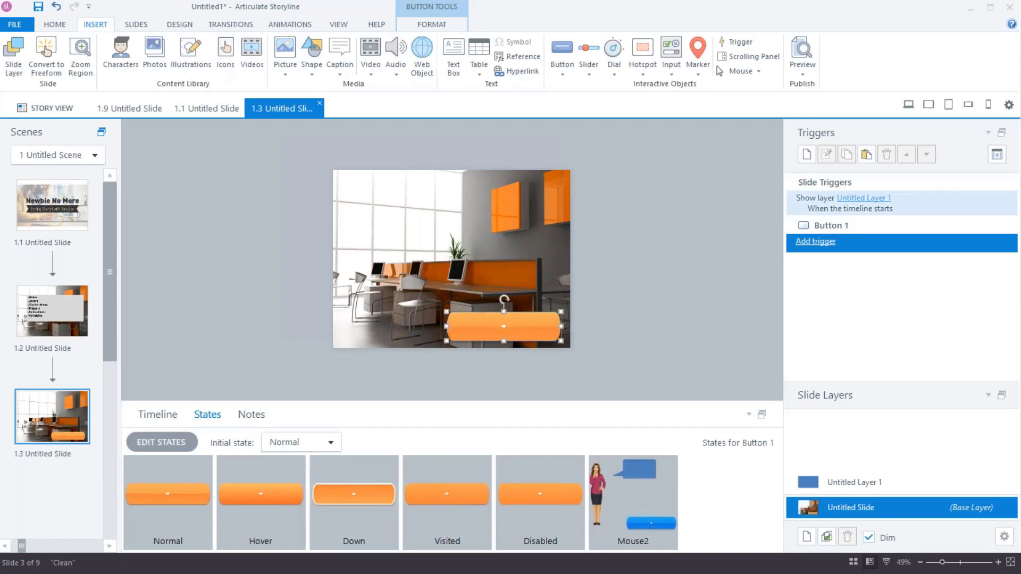
Add a trigger that changes the state of Button 1 to Mouse2 when the user clicks Button 1.
left_click(815, 241)
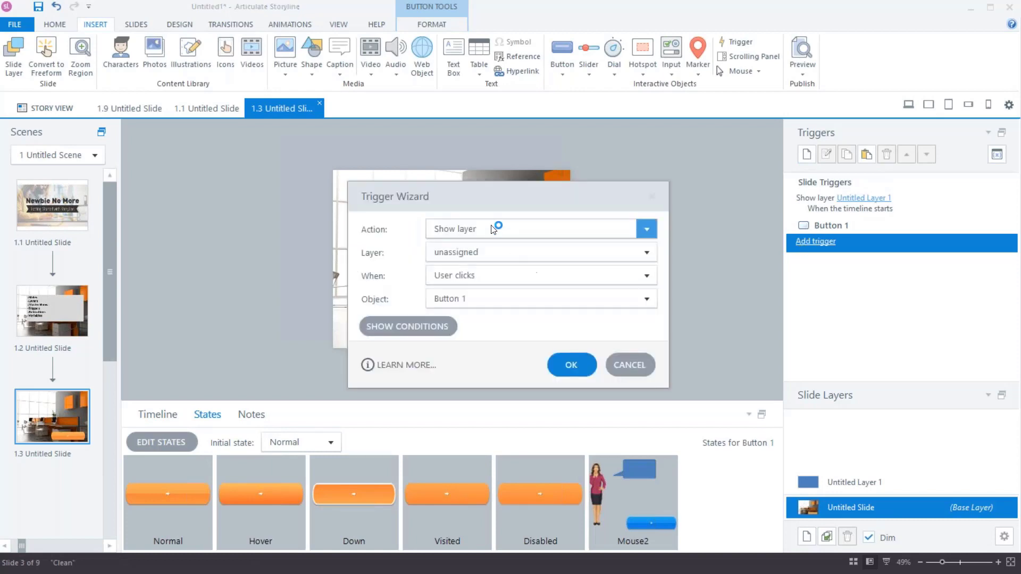
left_click(492, 228)
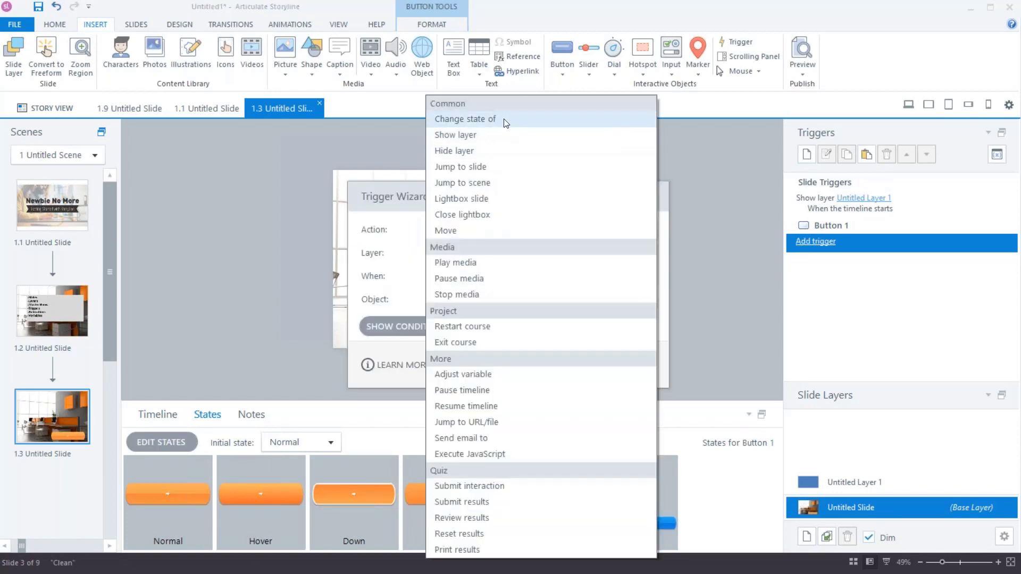
left_click(505, 123)
left_click(473, 251)
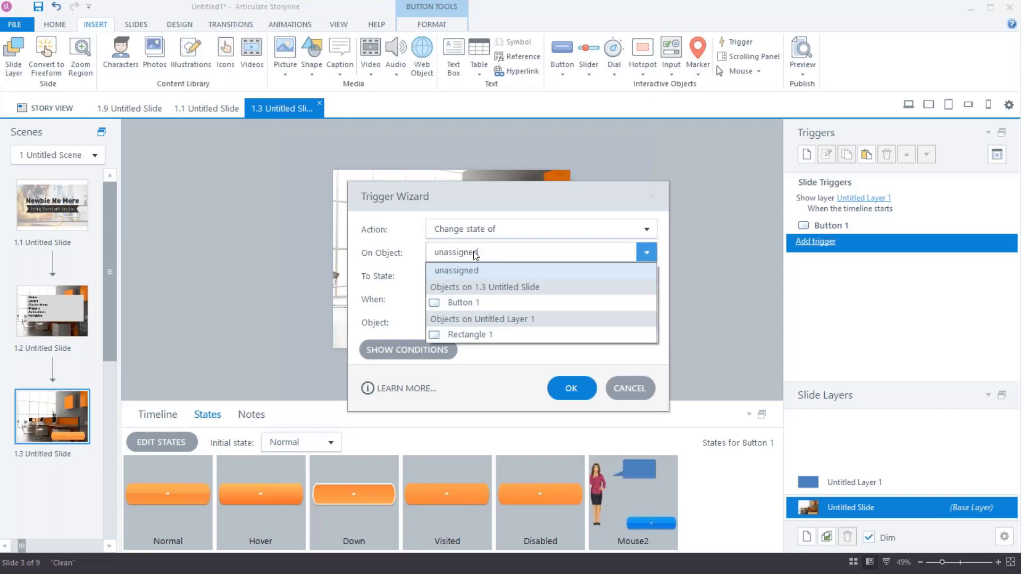
left_click(477, 299)
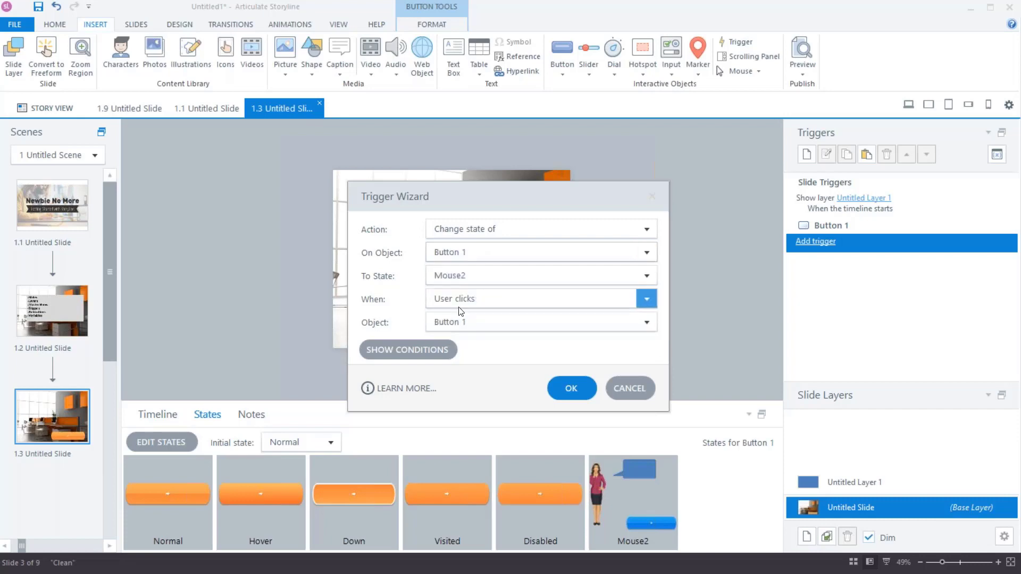
left_click(583, 392)
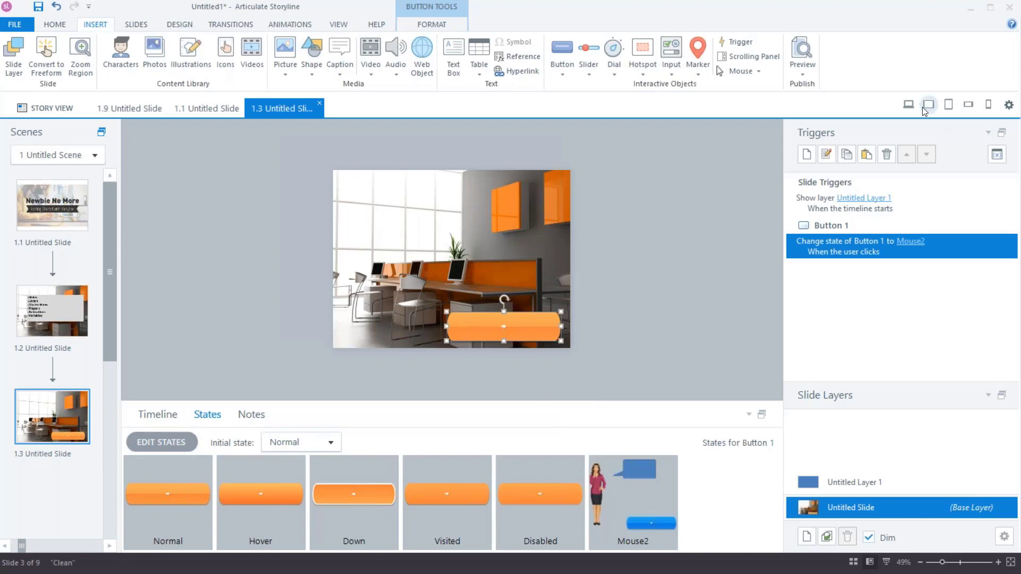
Preview slide 1.3 in the desktop view, test the button's state change, and close the preview.
left_click(909, 105)
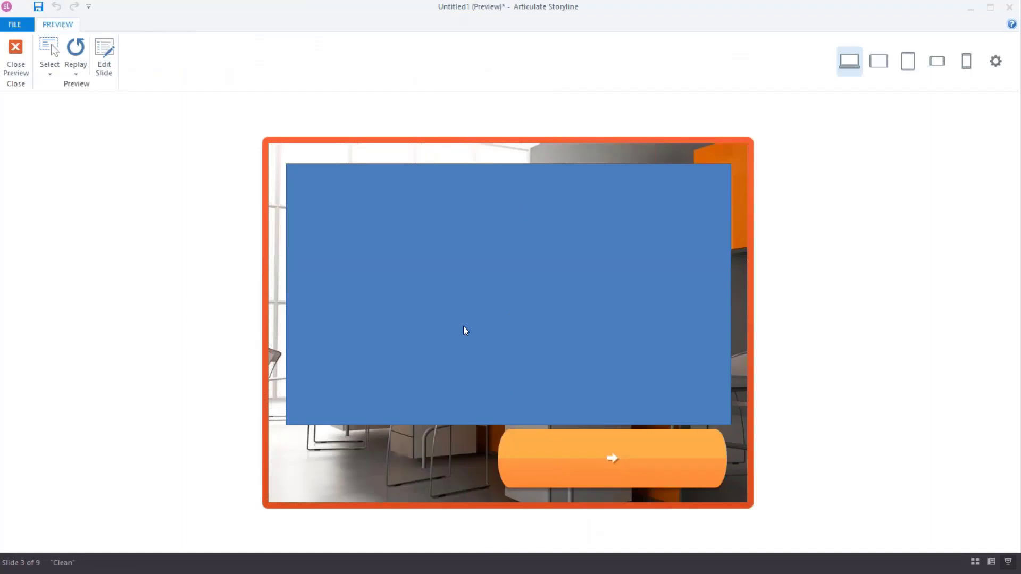
left_click(584, 477)
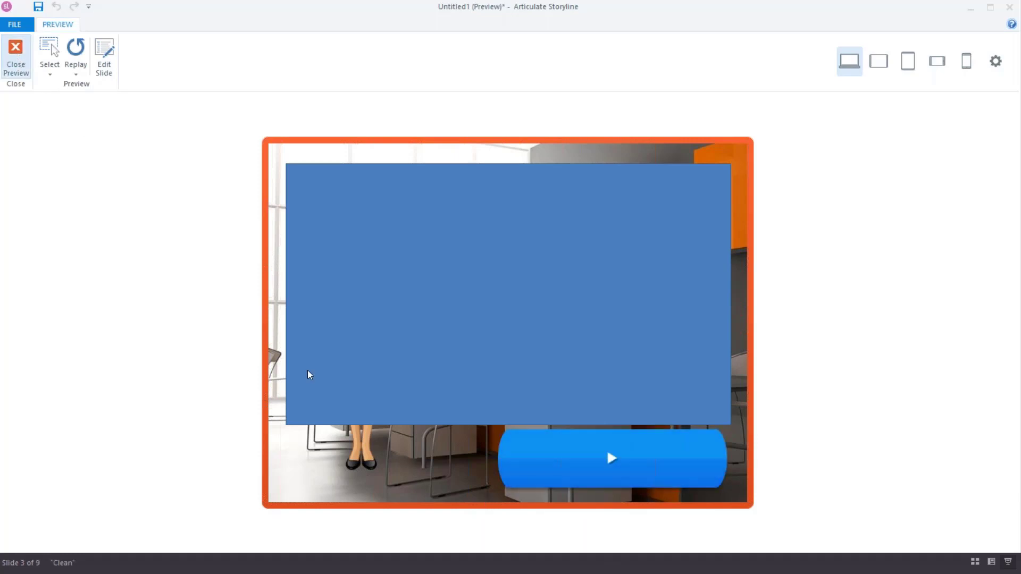
left_click(16, 56)
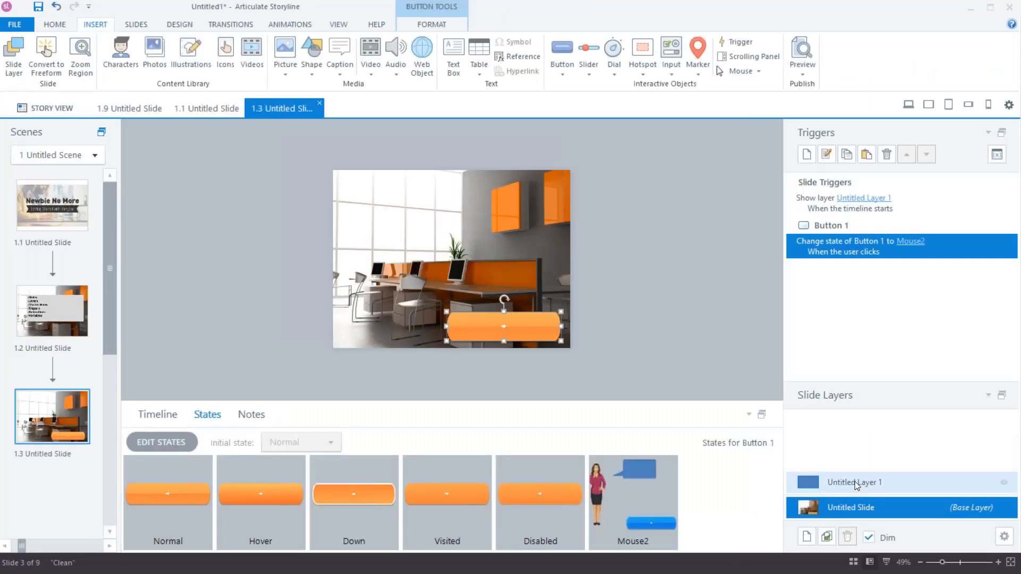
Delete the slide trigger that shows Untitled Layer 1 when the timeline starts on the base layer.
left_click(854, 481)
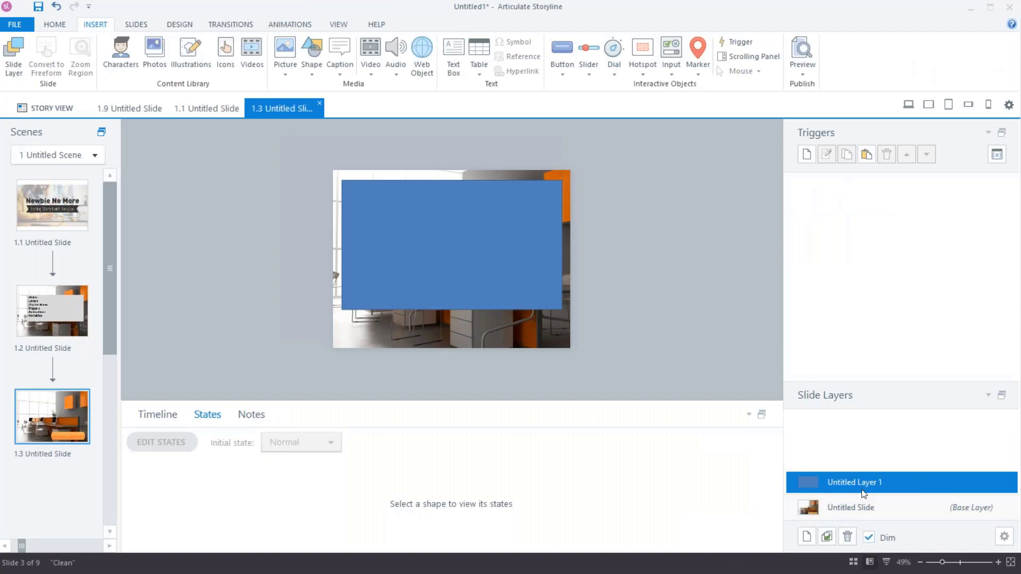
left_click(858, 509)
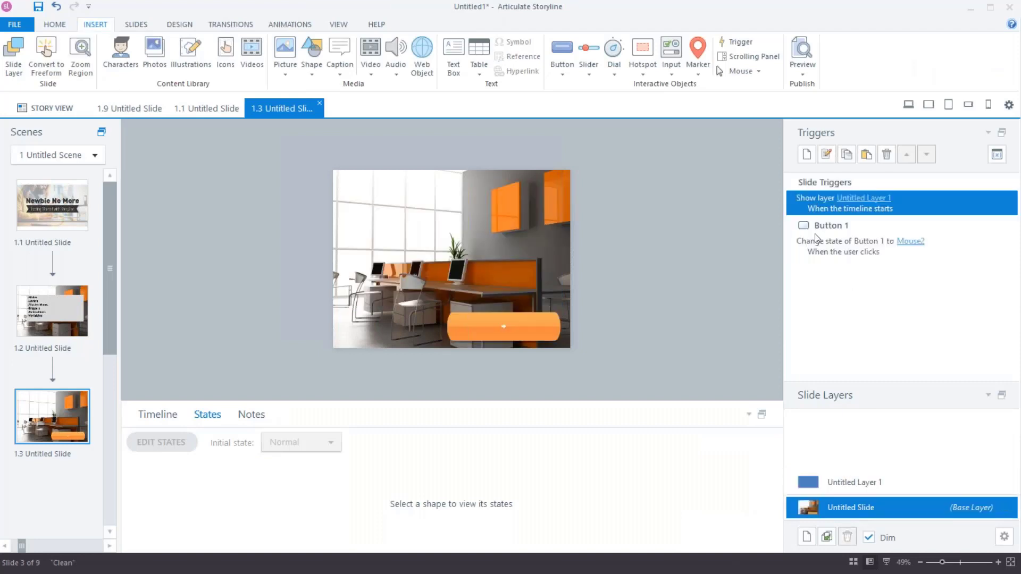
left_click(885, 155)
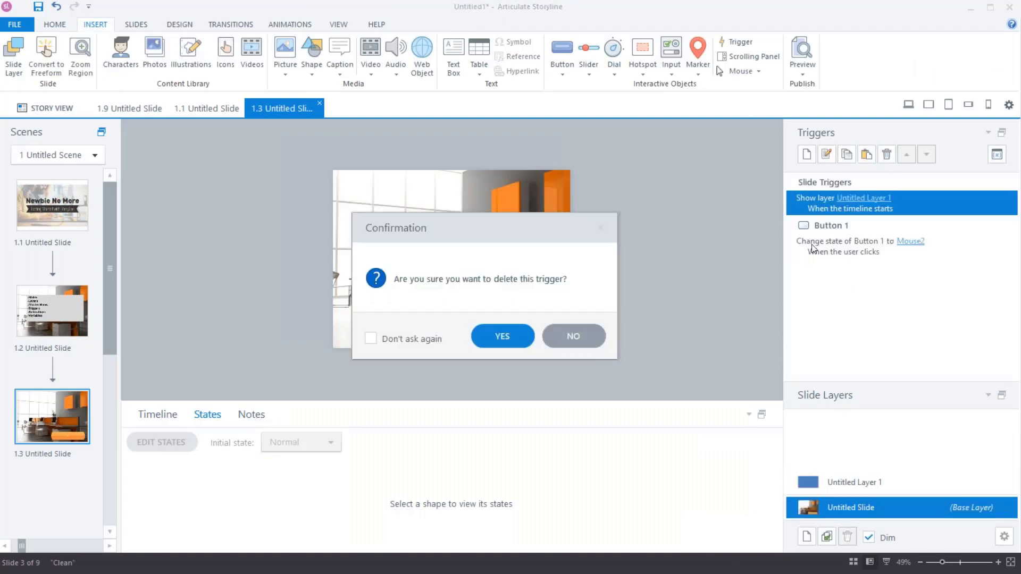
left_click(502, 335)
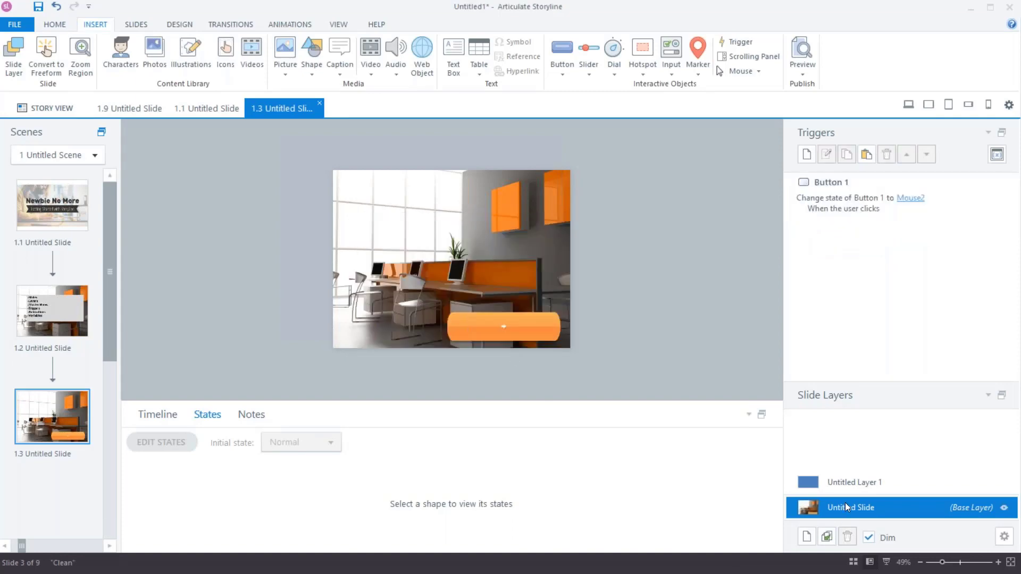
Preview the slide in the desktop view without the layer trigger, test Button 1, and return to editing.
left_click(908, 105)
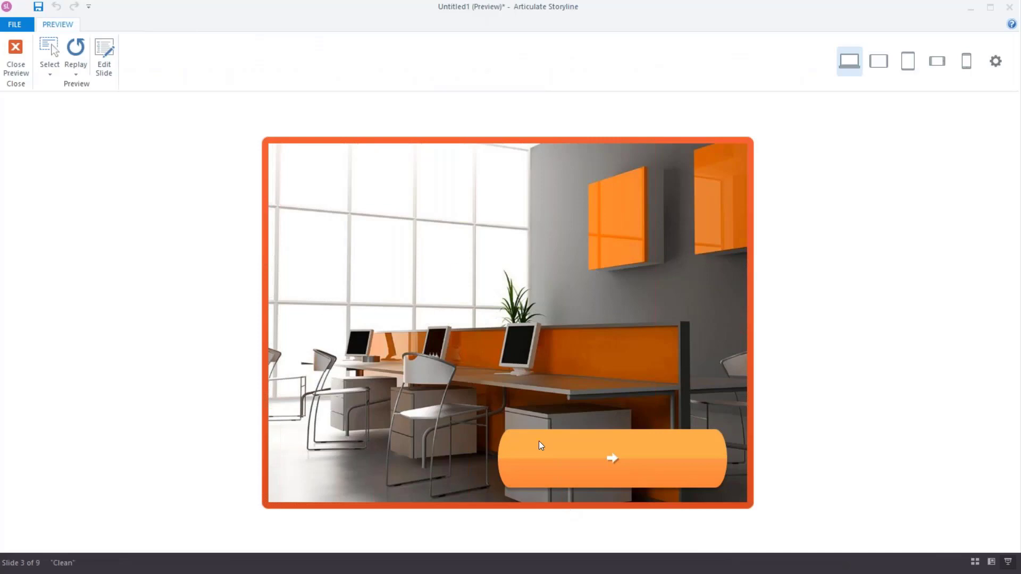
left_click(554, 485)
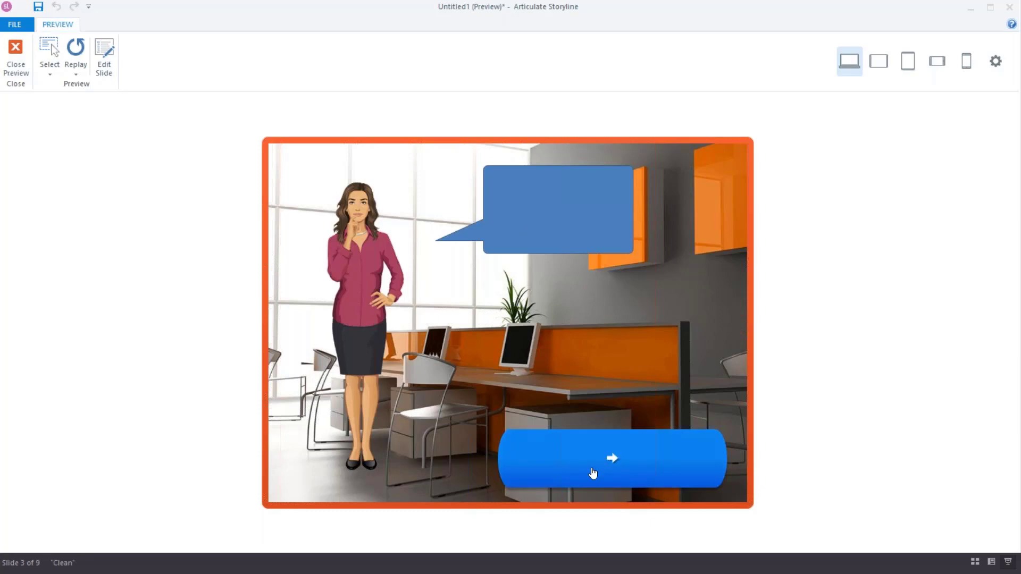
left_click(15, 63)
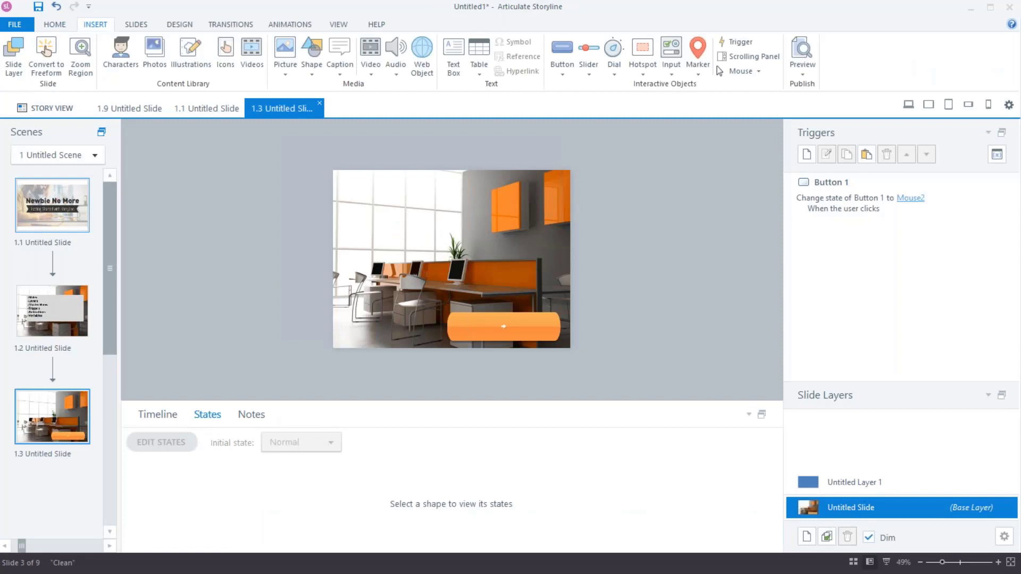
Check Button 1's timeline and Mouse2 state, and set the button's initial state to Hidden.
left_click(472, 333)
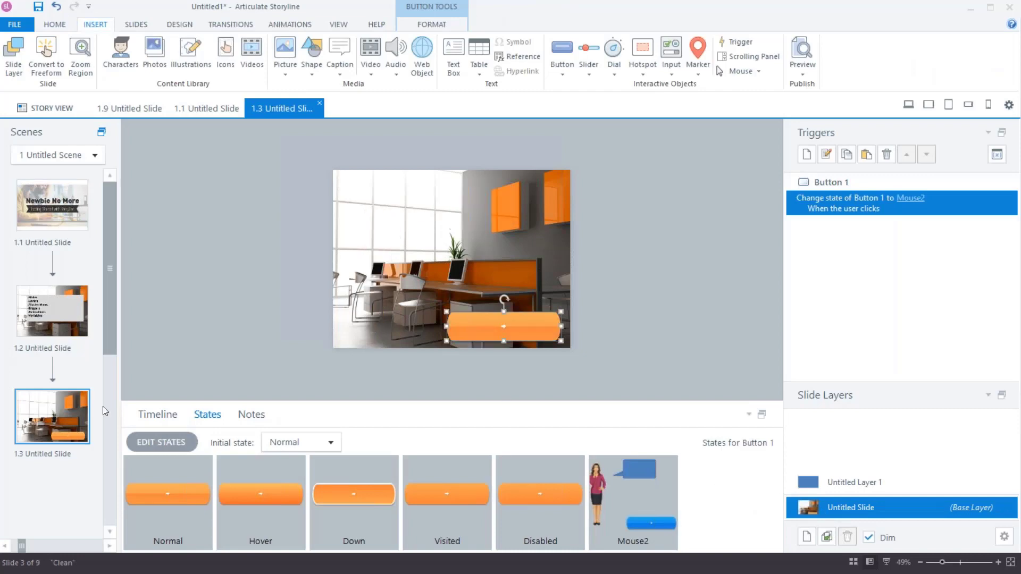
left_click(159, 415)
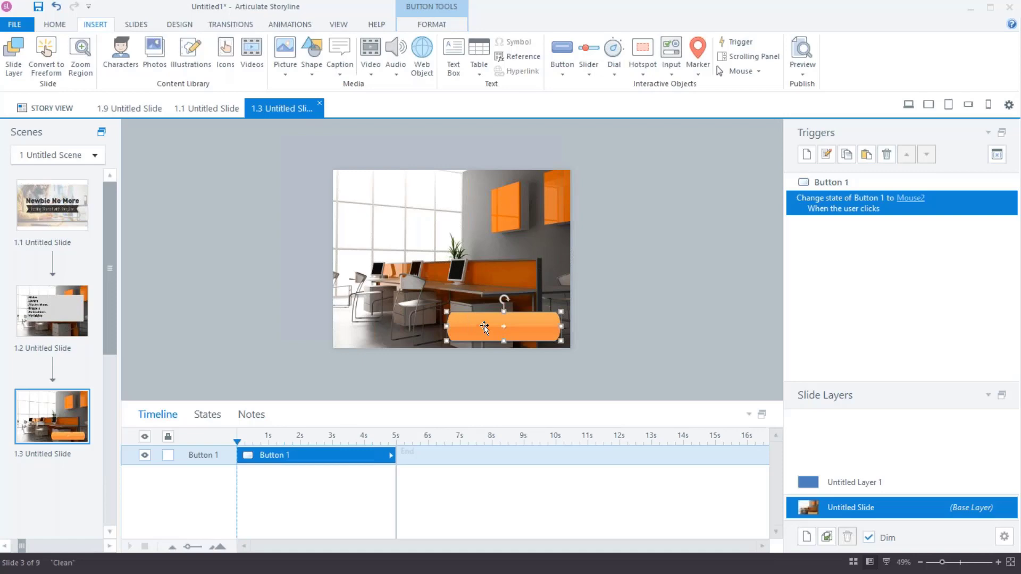
left_click(211, 415)
left_click(647, 509)
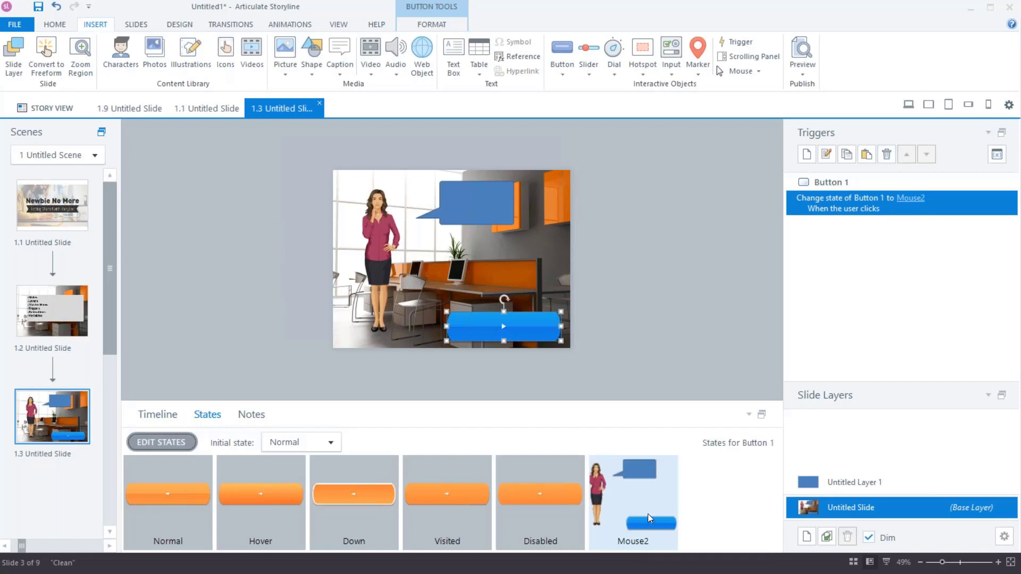
left_click(331, 442)
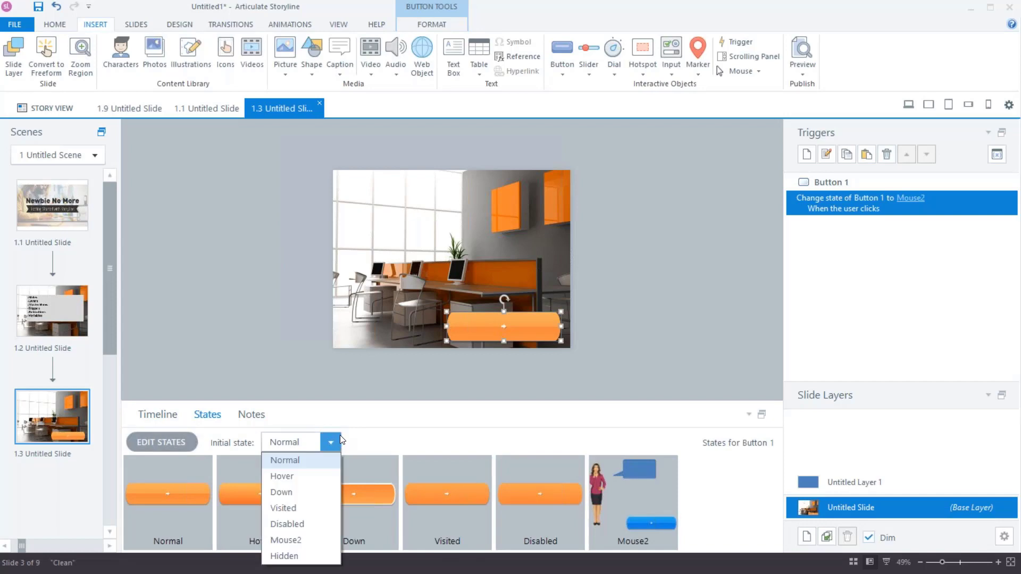
left_click(297, 555)
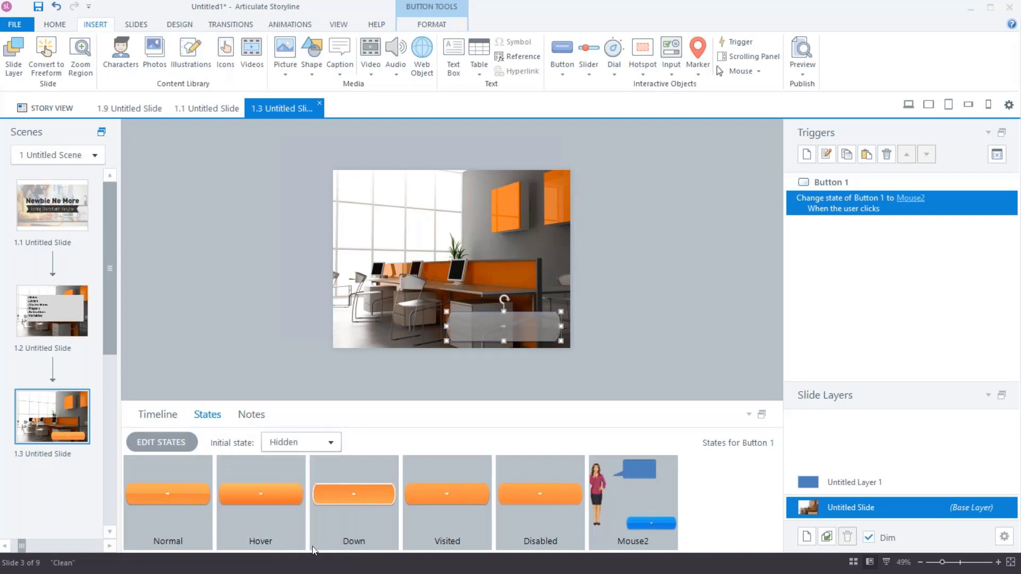
Create a trigger that changes the state of Button 1 to Normal when the timeline reaches a set time.
left_click(806, 155)
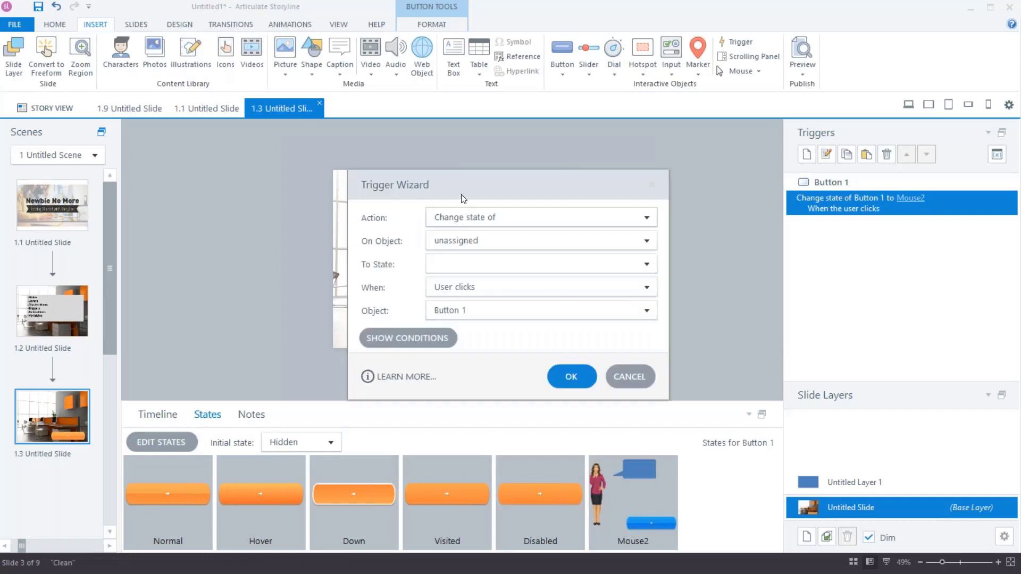
left_click(481, 242)
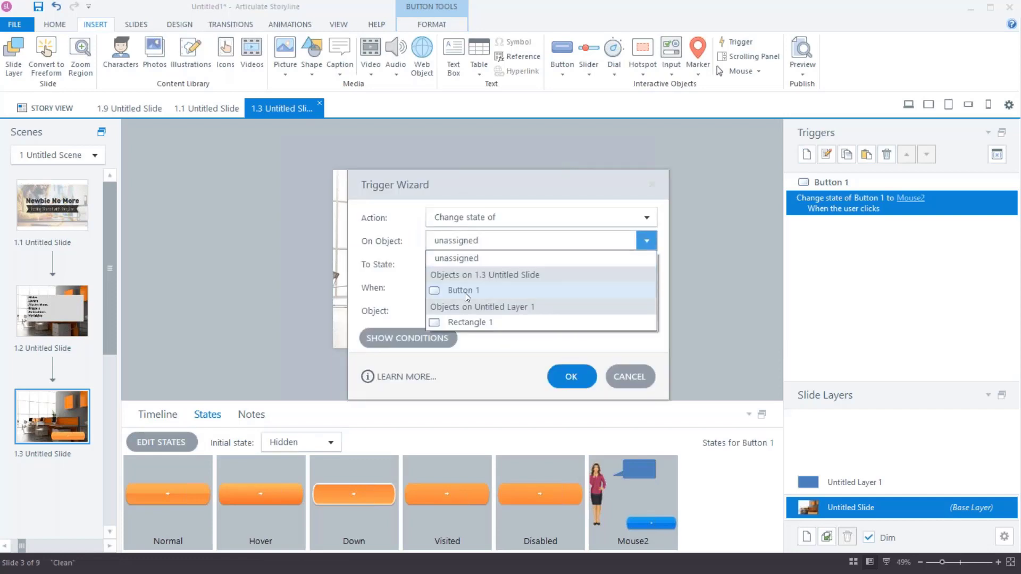
left_click(467, 291)
left_click(479, 263)
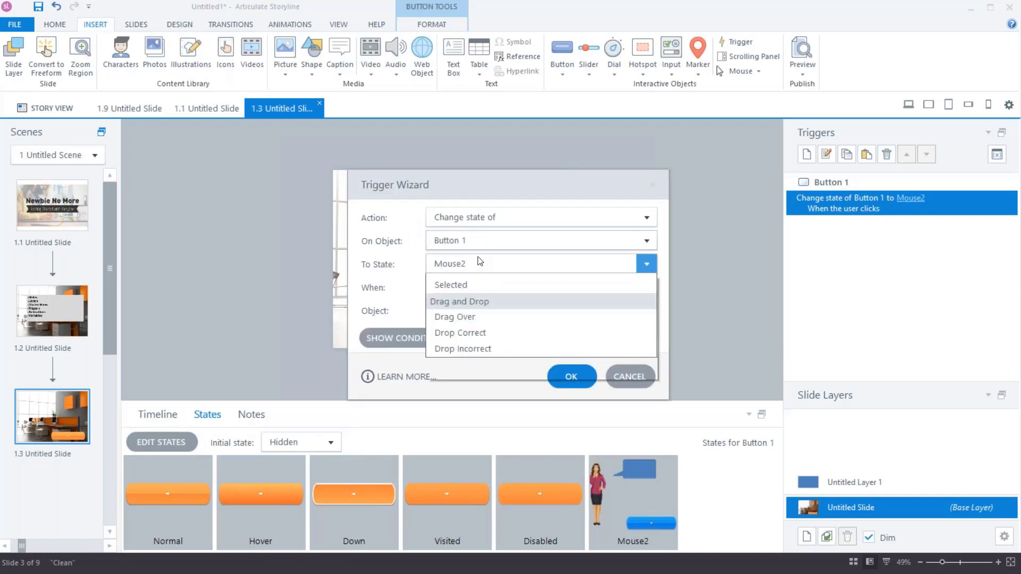
left_click(465, 330)
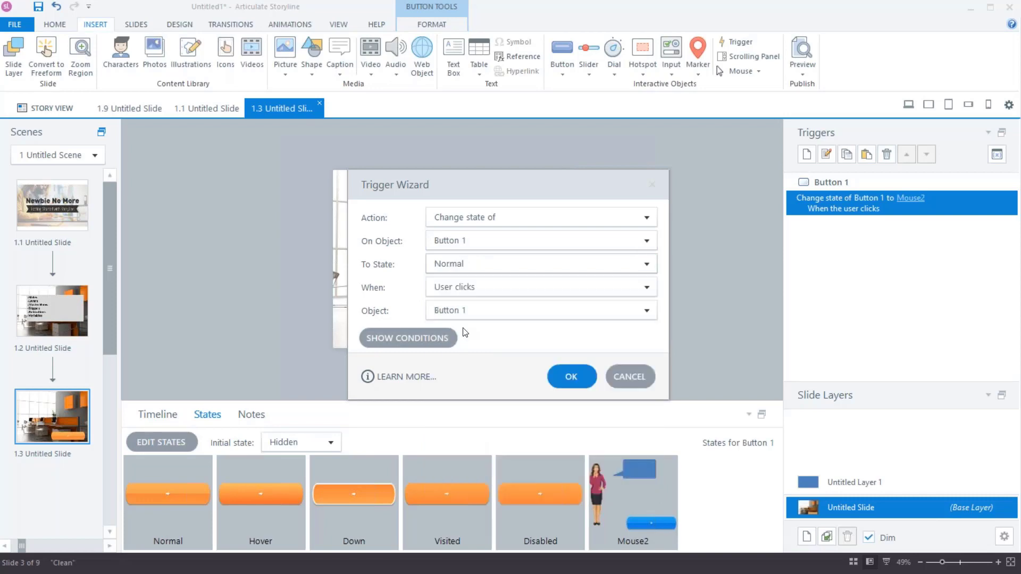
left_click(472, 288)
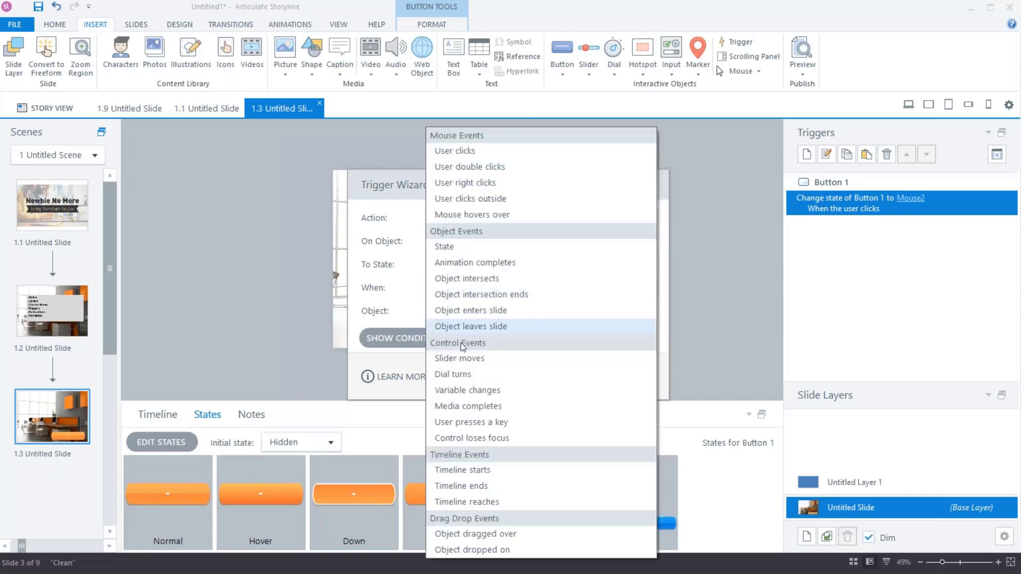
left_click(468, 500)
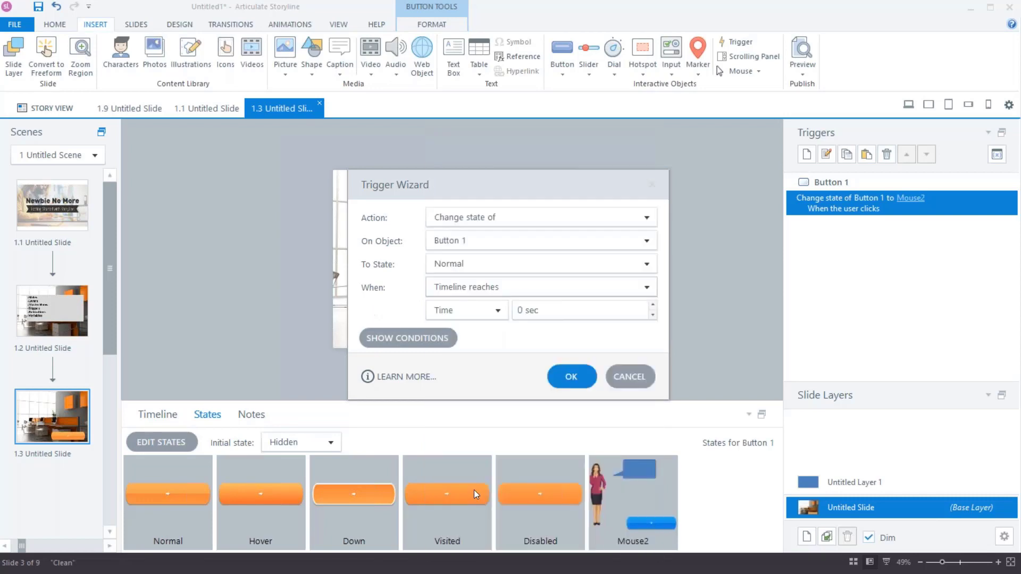
Set the new trigger's timeline time to 3 seconds and save the trigger.
left_click(652, 306)
left_click(652, 306)
left_click(652, 306)
left_click(652, 306)
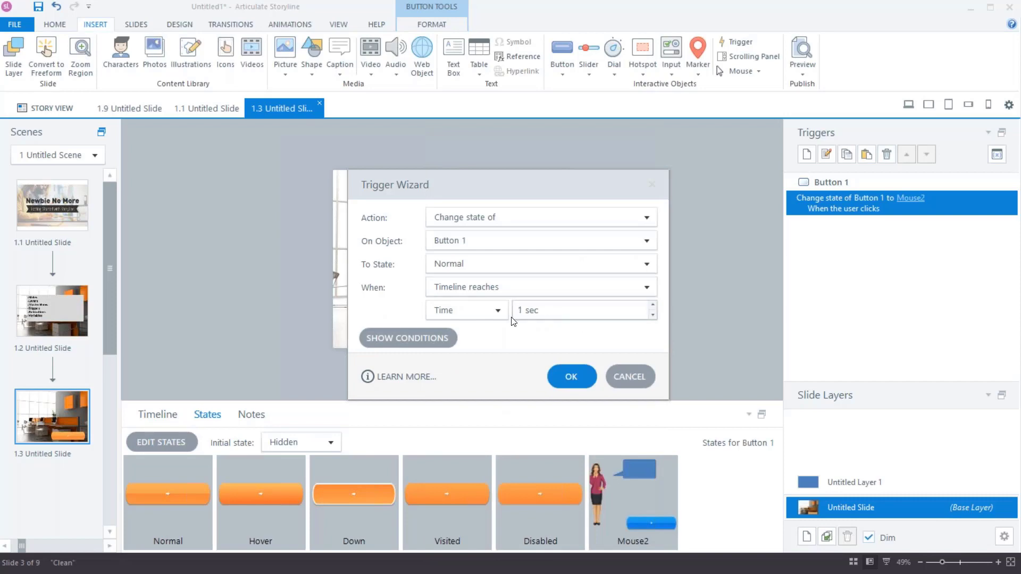
left_click(534, 315)
key("BackSpace")
type("3")
left_click(574, 379)
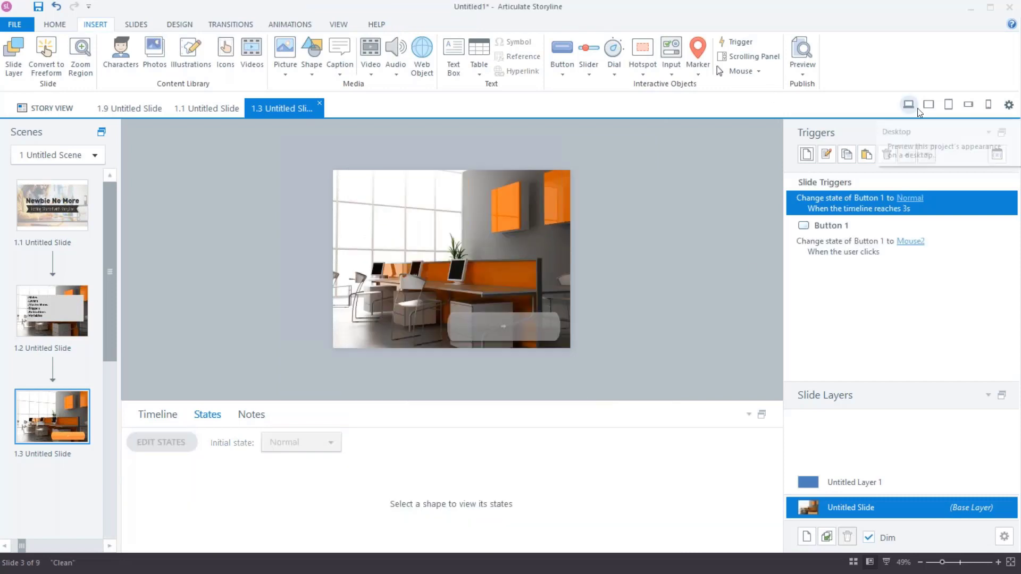
Preview the slide in the desktop view to check the button's timed appearance, and close the preview.
left_click(910, 105)
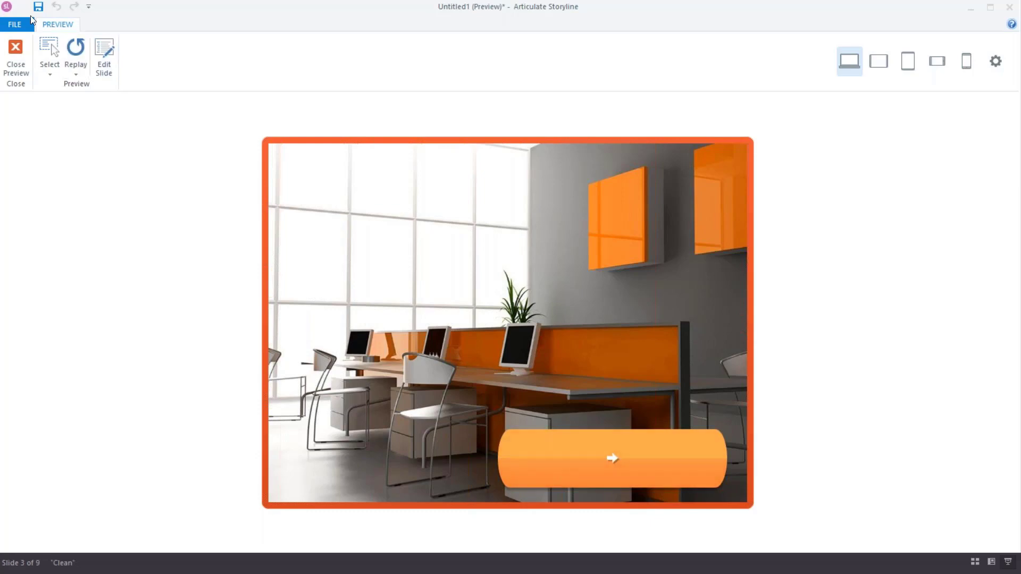
left_click(16, 57)
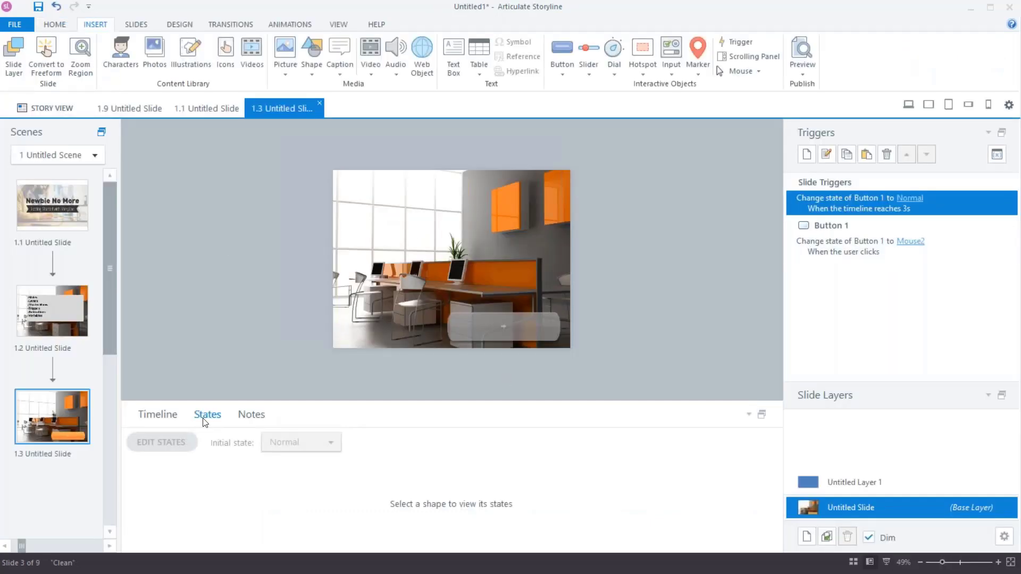
Set the initial state of Button 1 back to Normal.
left_click(460, 340)
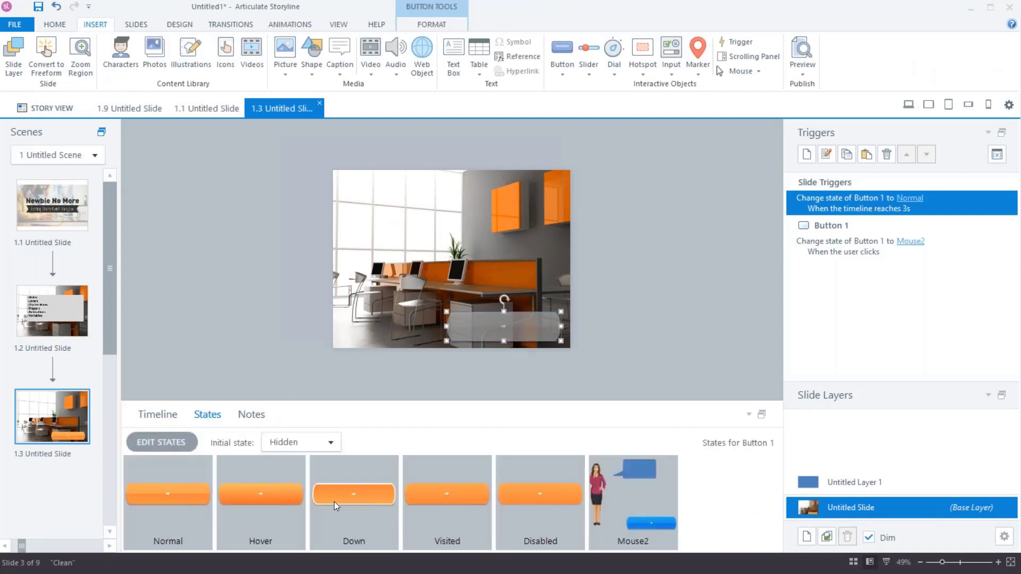
left_click(285, 442)
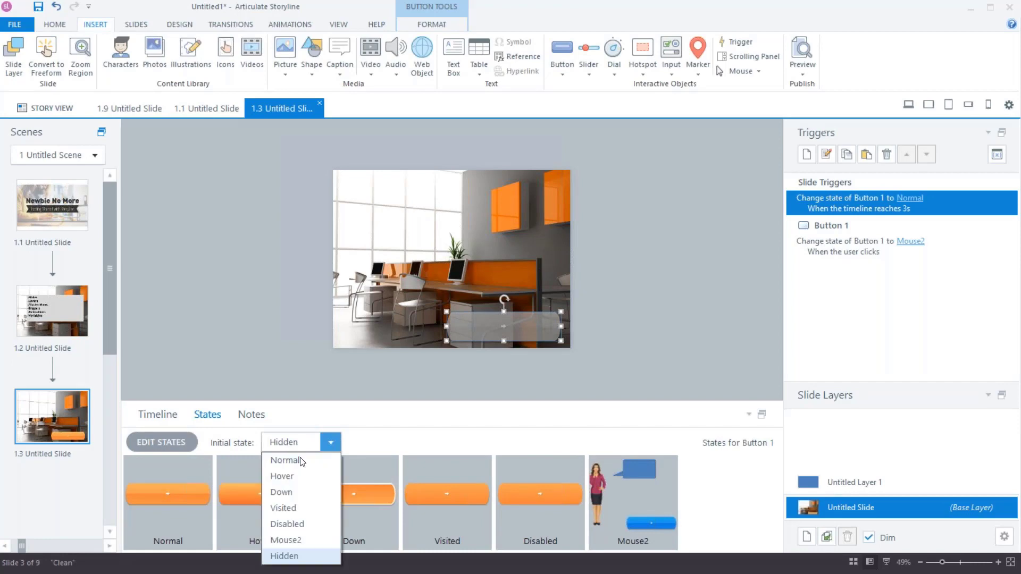
left_click(300, 457)
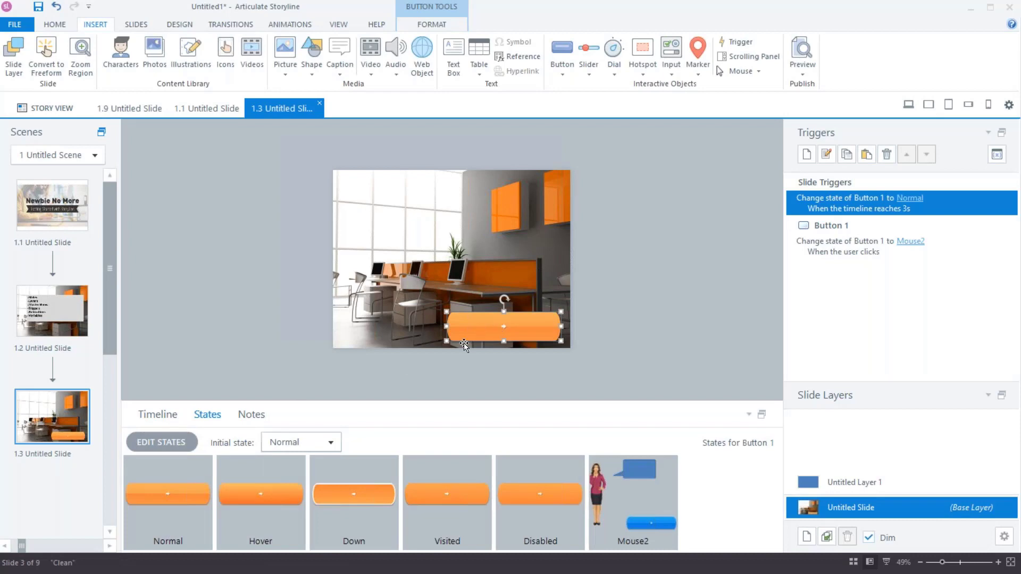
Draw a rectangle about 456 by 154 px across the upper middle of slide 1.3, above the orange button.
left_click(193, 248)
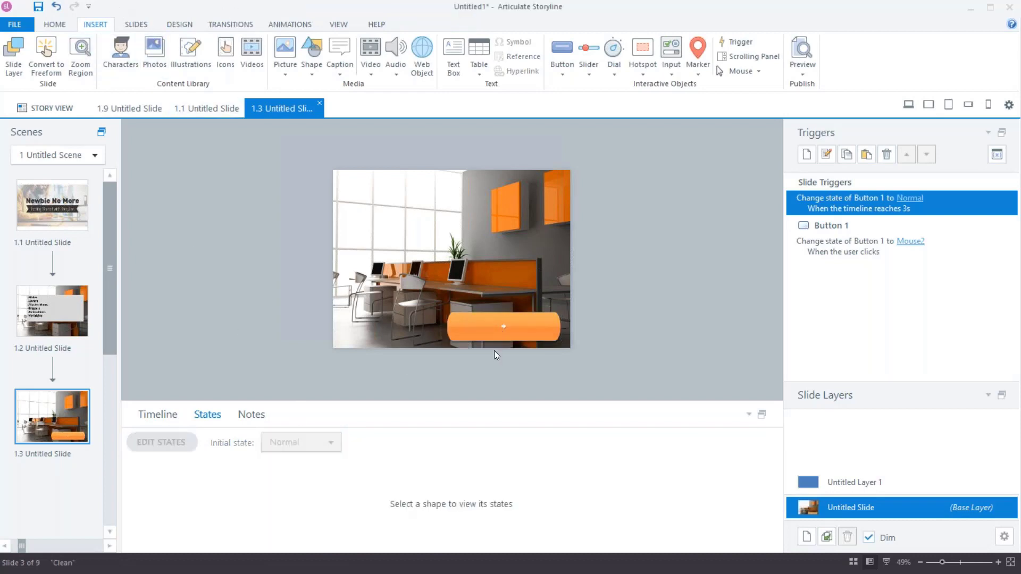
left_click(482, 330)
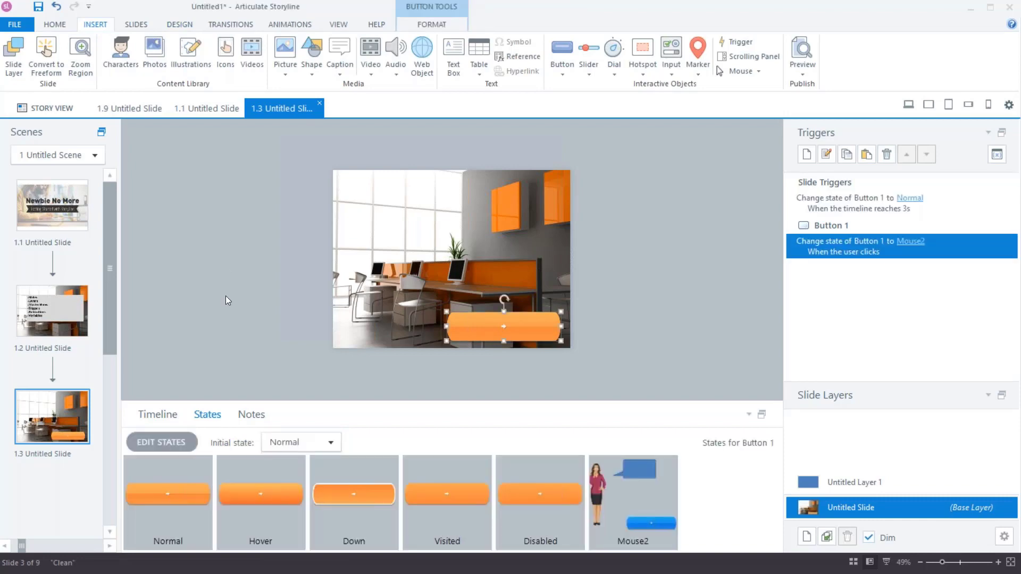
left_click(227, 298)
left_click(312, 59)
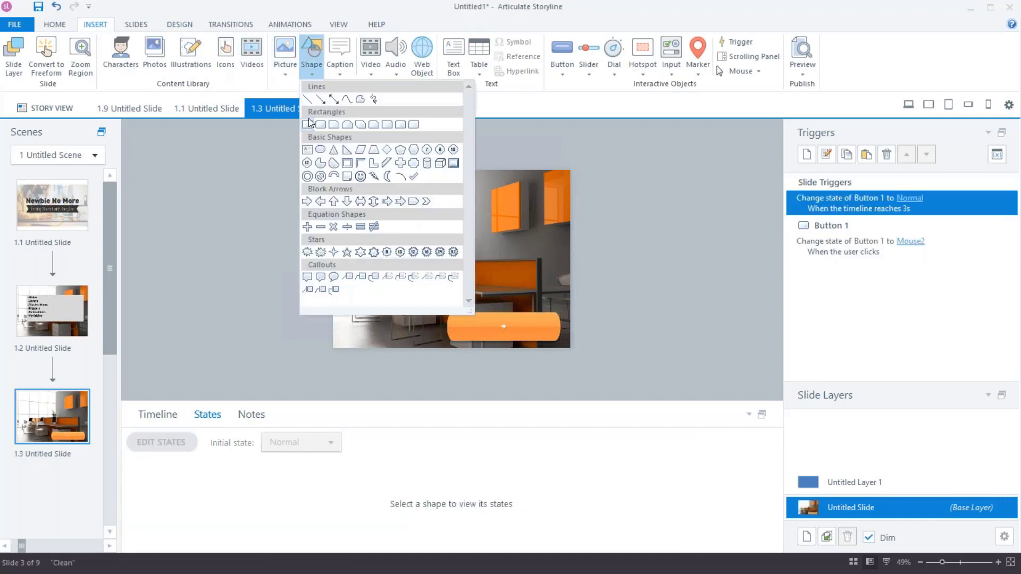
left_click(307, 124)
left_click_drag(398, 206, 550, 257)
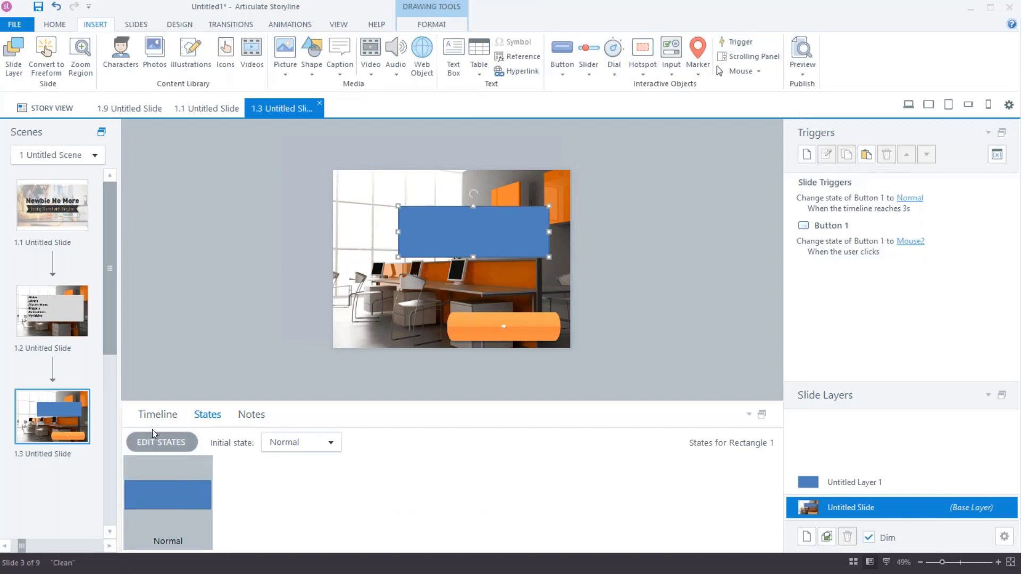
Add the built-in Hover state to the new rectangle.
left_click(165, 442)
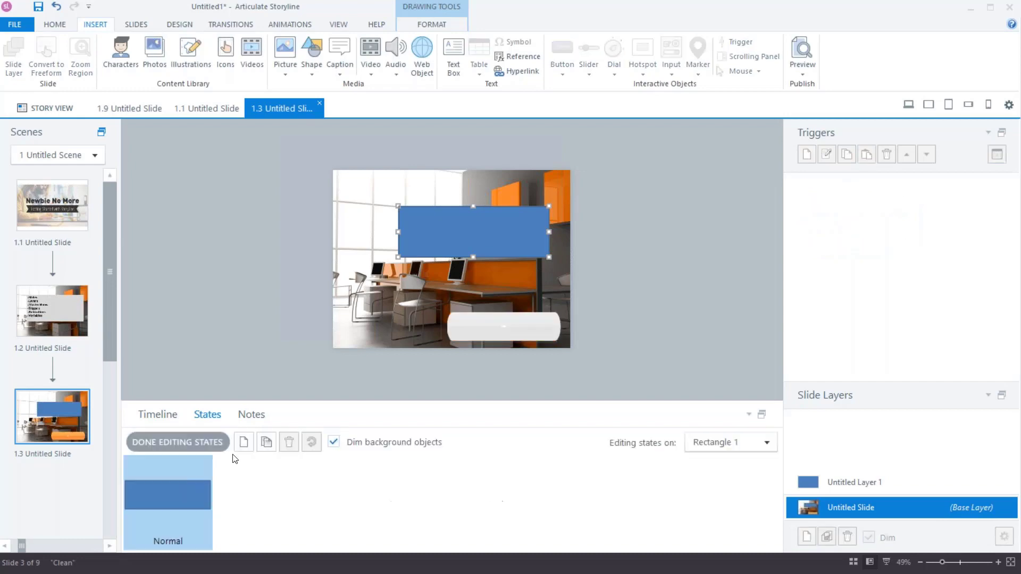
left_click(245, 443)
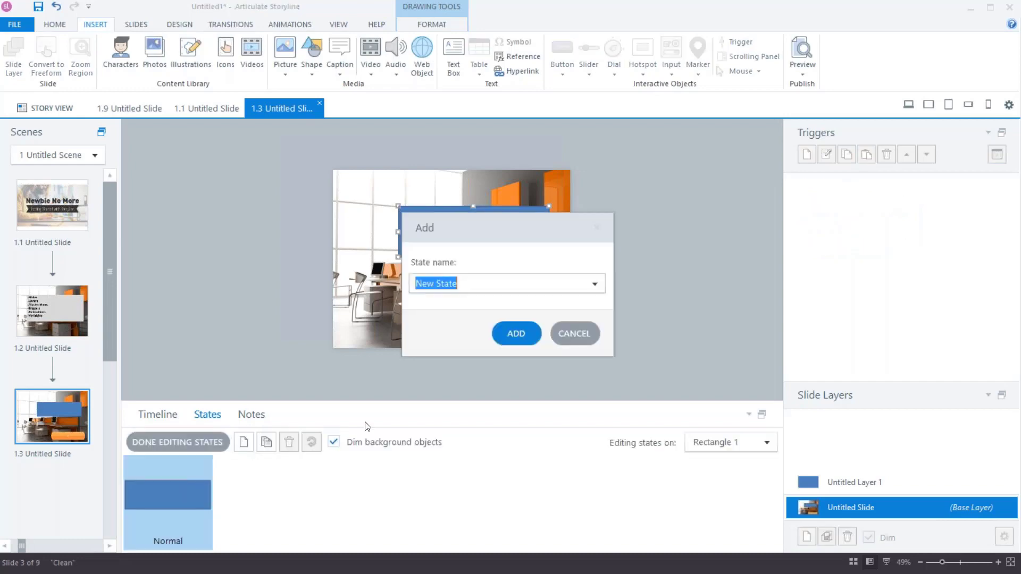
left_click(595, 283)
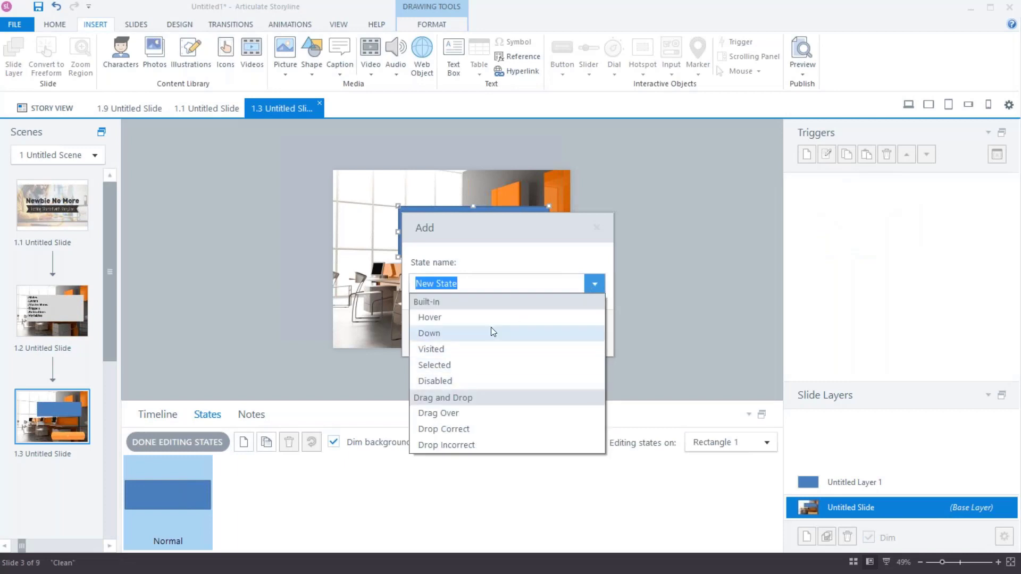
left_click(496, 314)
left_click(514, 334)
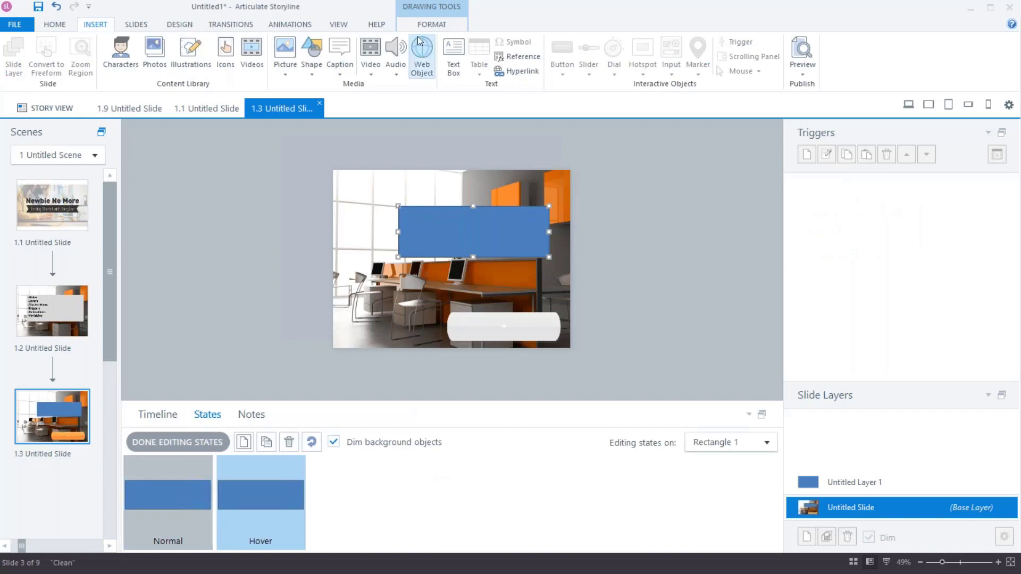
Apply a light blue gradient shape style to the rectangle's Hover state and finish editing its states.
left_click(431, 24)
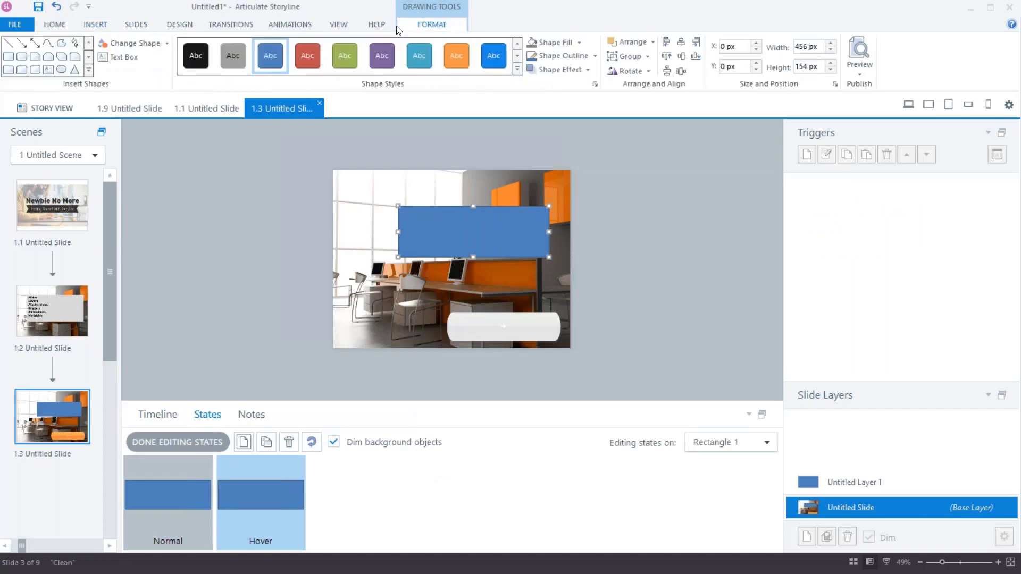
left_click(517, 68)
left_click(491, 169)
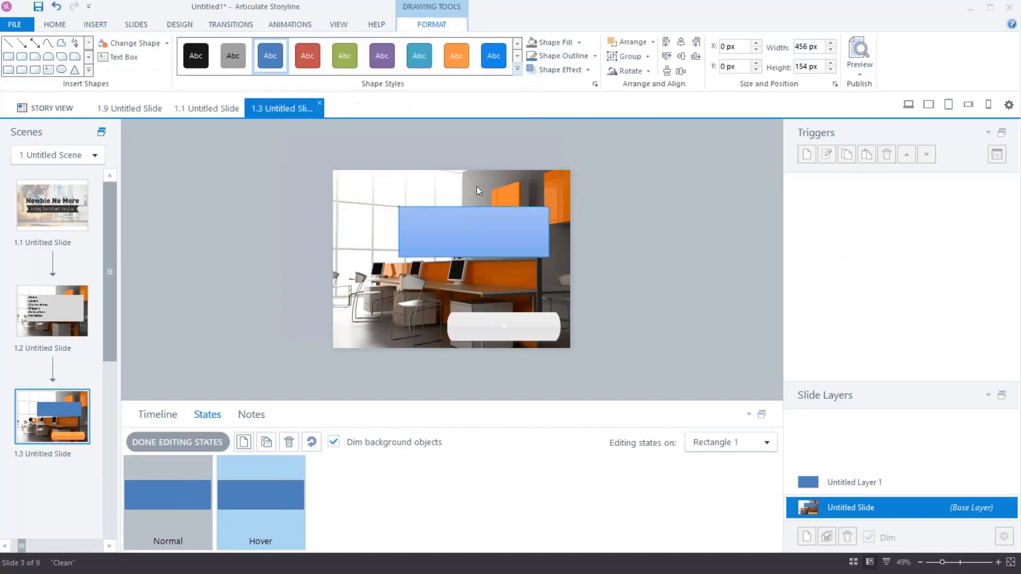
left_click(173, 443)
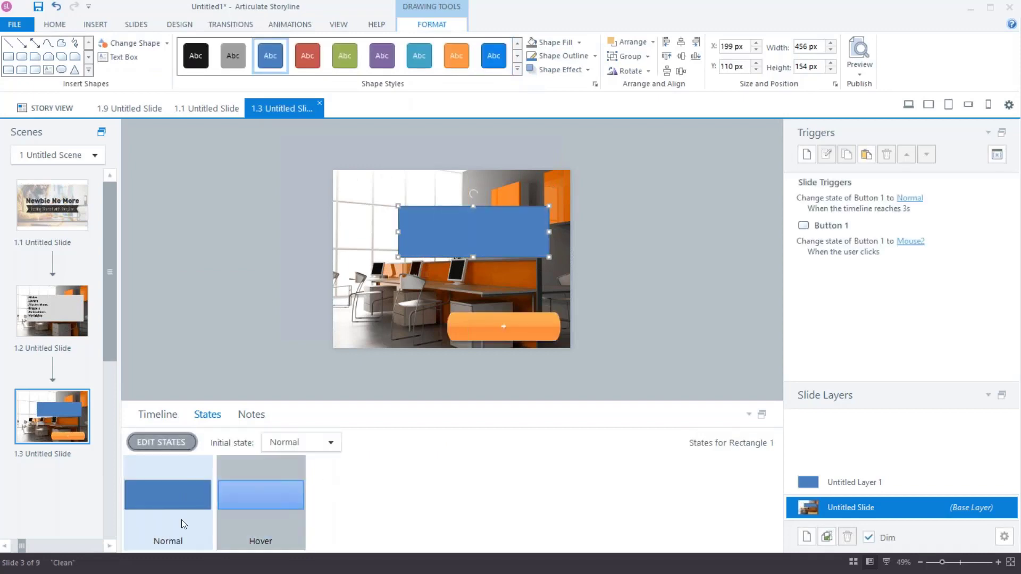
Compare the rectangle's Hover and Normal states, and briefly enter and leave state editing.
left_click(251, 515)
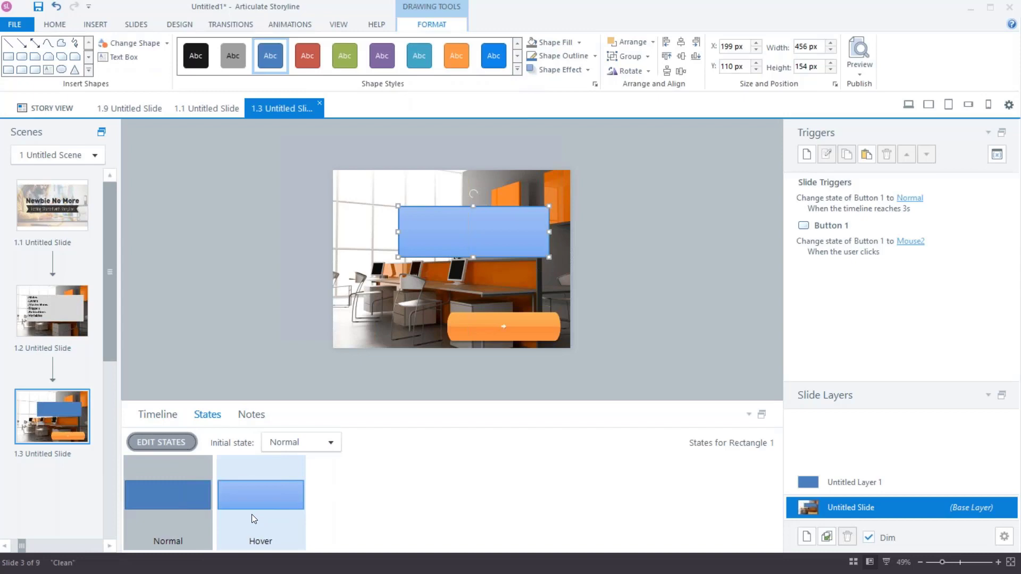
left_click(367, 506)
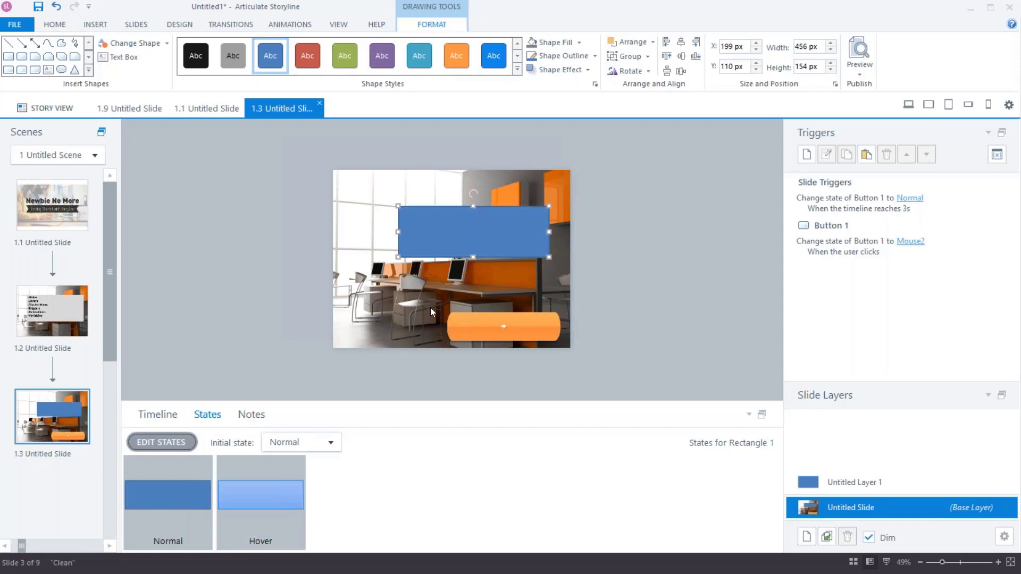
left_click(161, 444)
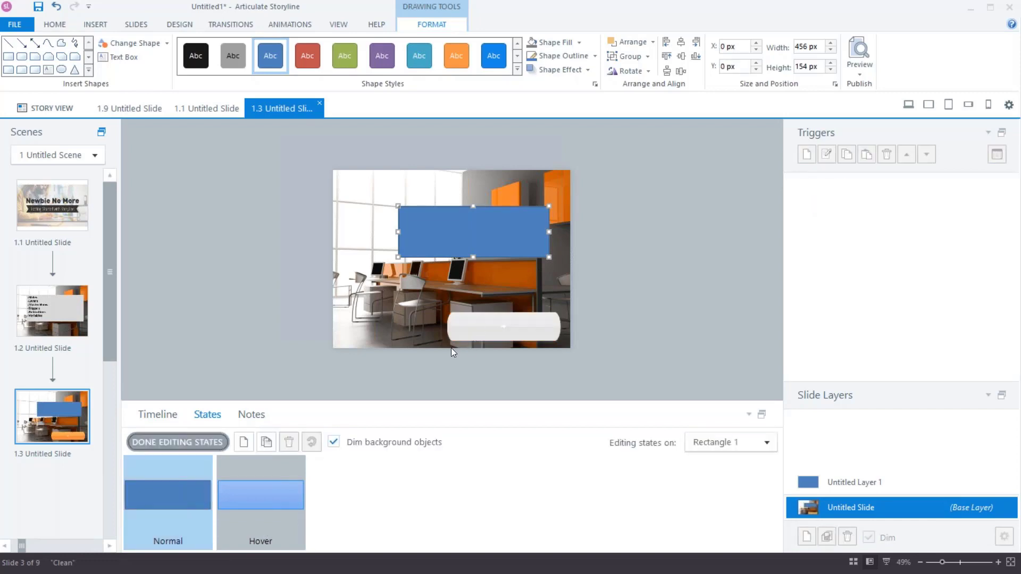
left_click(172, 443)
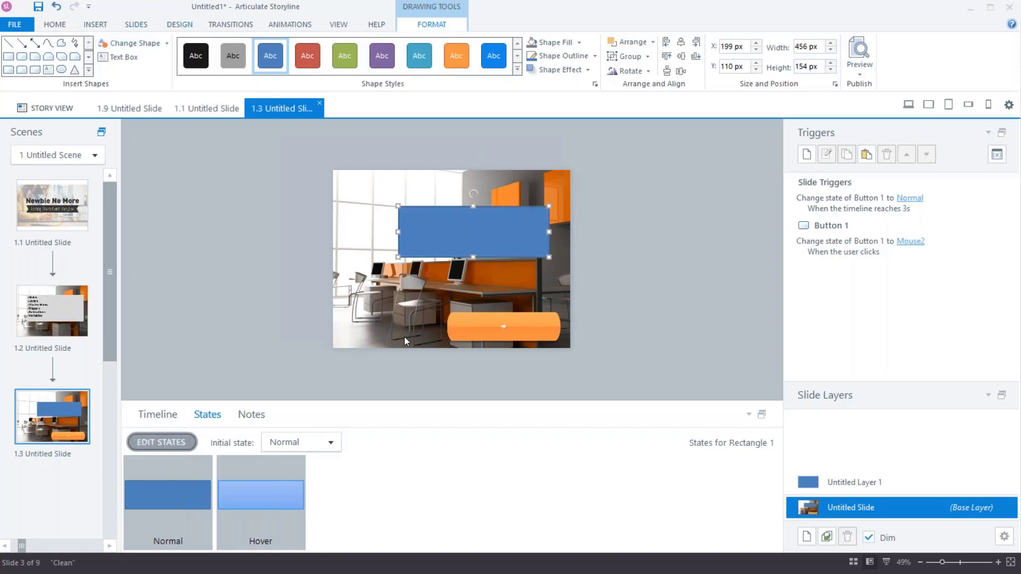
Show the slide's timeline and view the available hotspot shapes without placing one.
left_click(166, 416)
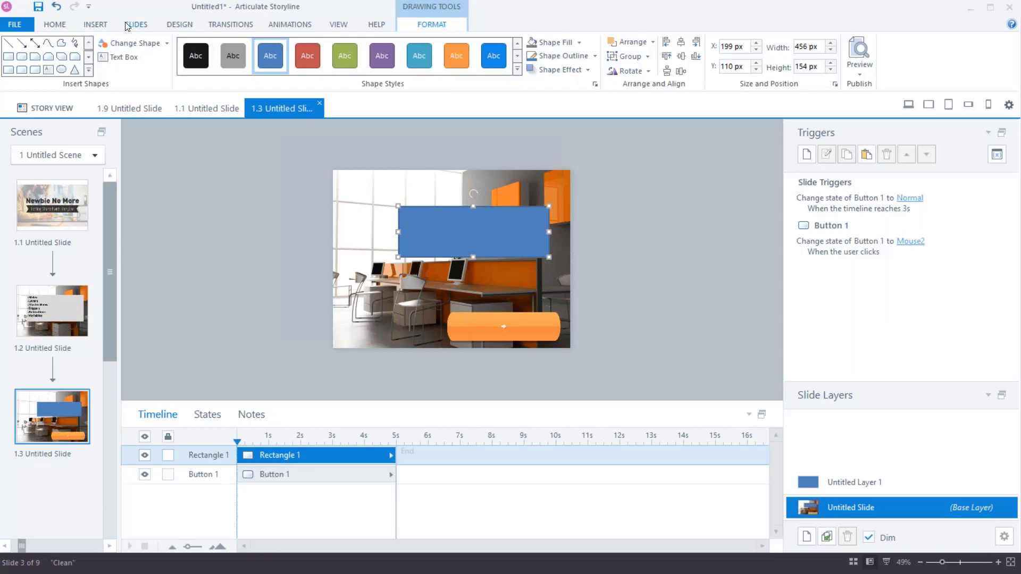
left_click(98, 26)
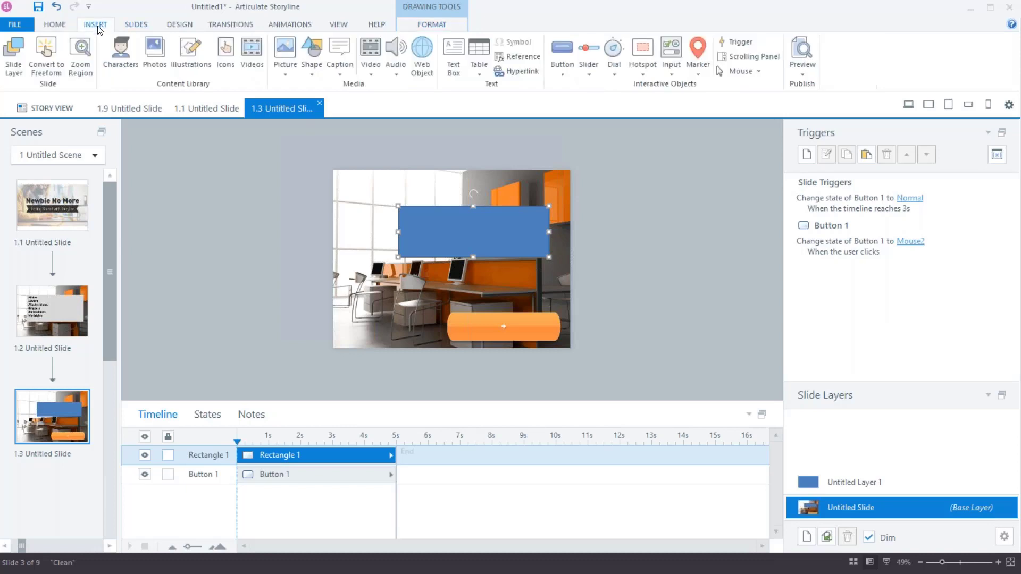
left_click(643, 61)
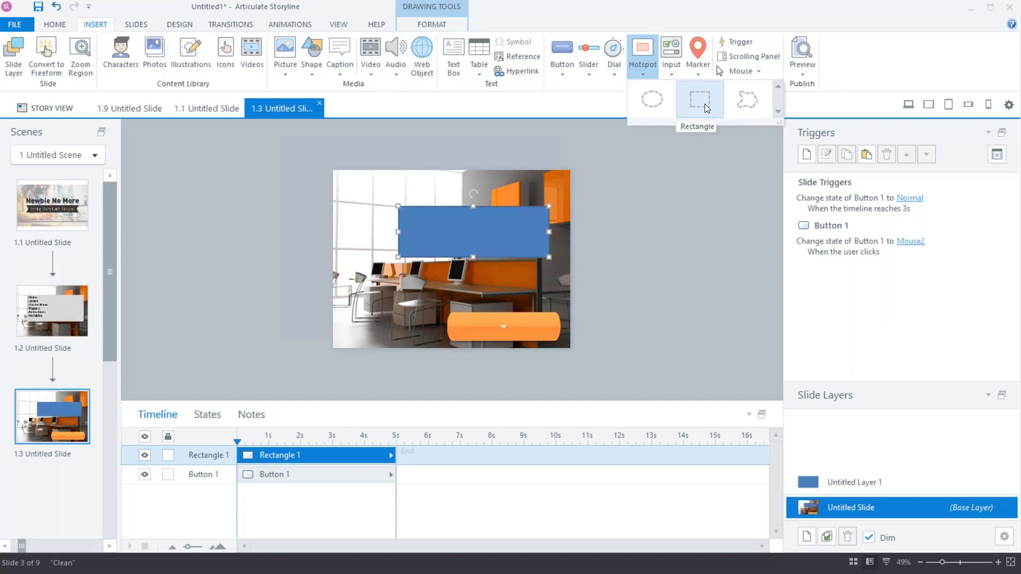
left_click(611, 281)
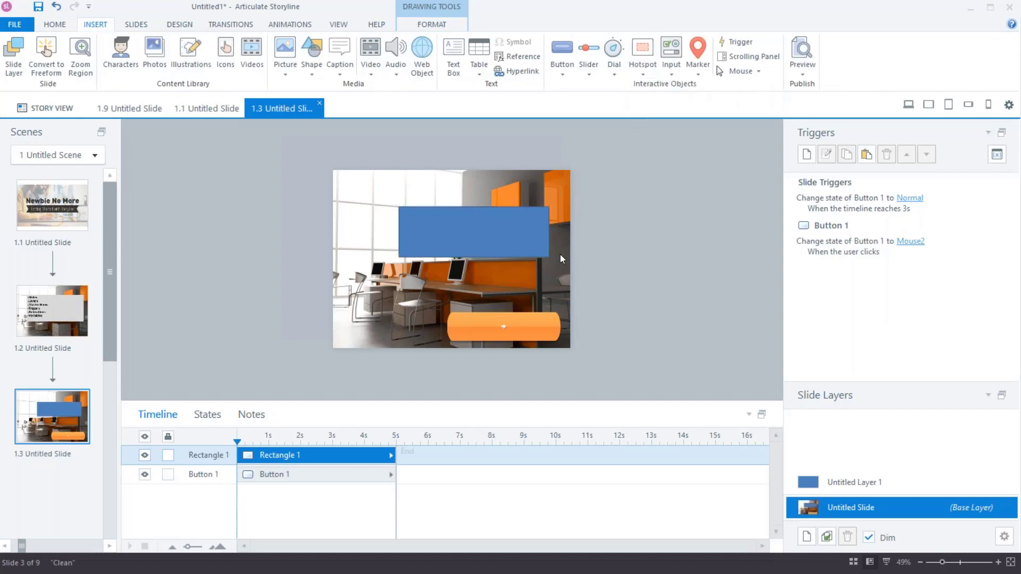
Set the blue rectangle's shape fill to No Fill.
left_click(432, 26)
left_click(576, 45)
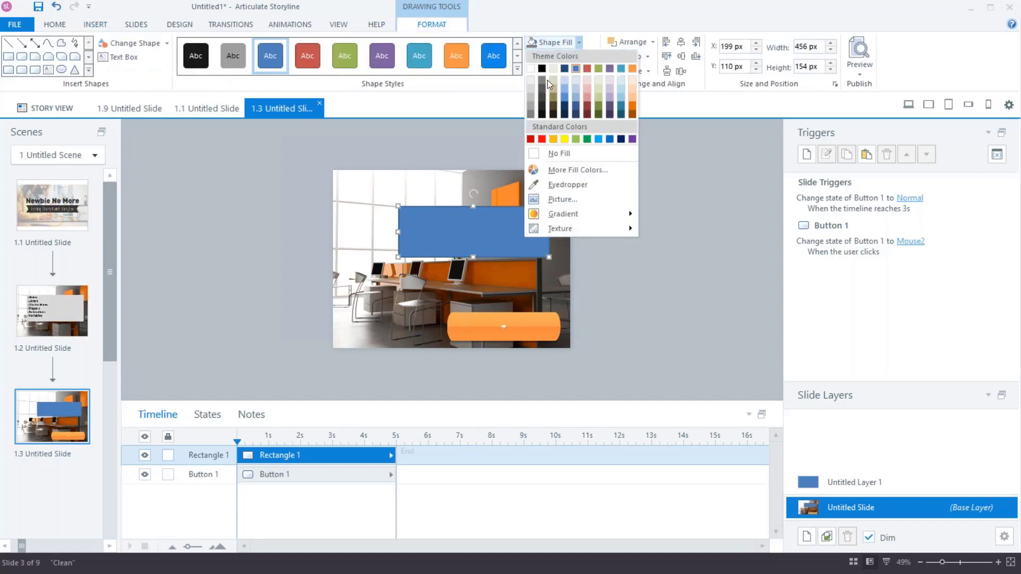
left_click(563, 157)
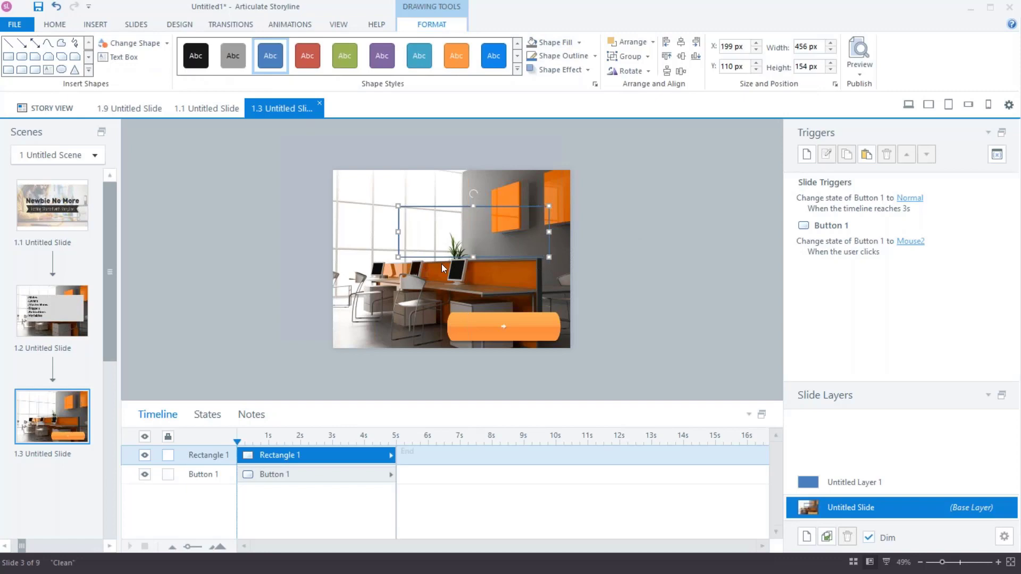
Draw a rectangular hotspot over the unfilled rectangle, and undo both the hotspot and the fill removal.
left_click(109, 27)
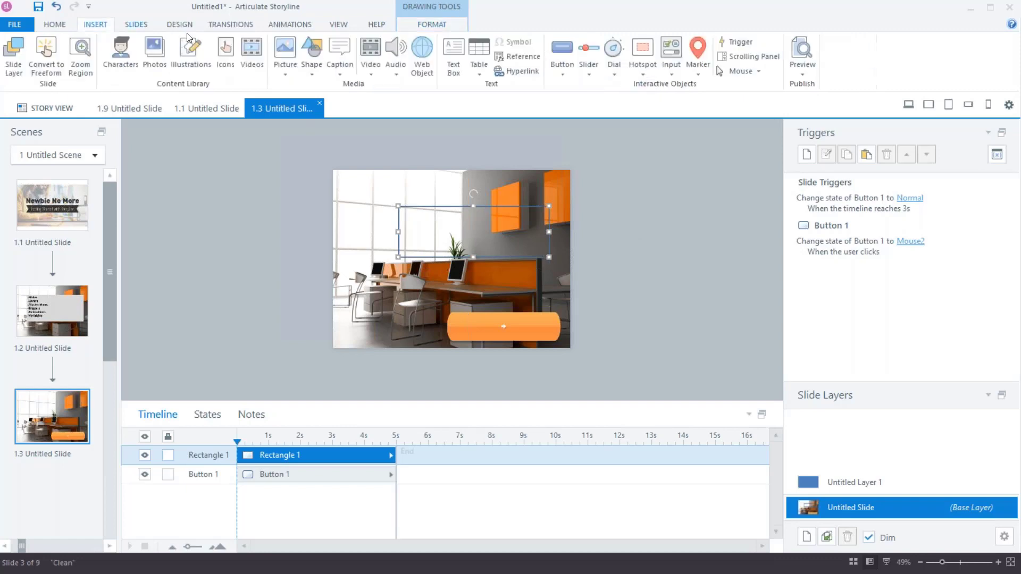
left_click(641, 72)
left_click(691, 103)
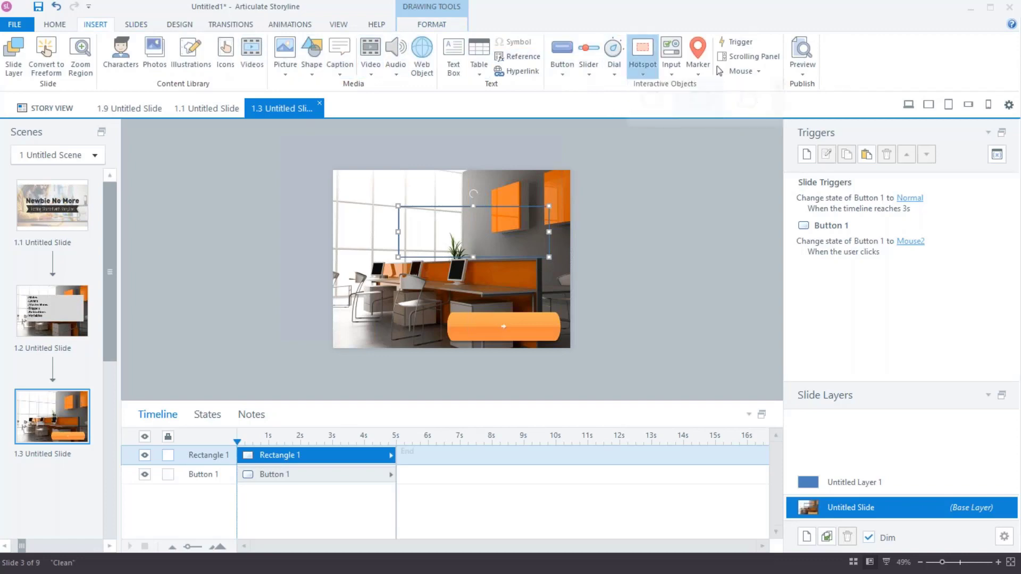
mouse_move(400, 207)
left_mouse_down()
mouse_move(503, 252)
mouse_move(527, 248)
mouse_move(556, 262)
mouse_move(546, 266)
left_mouse_up()
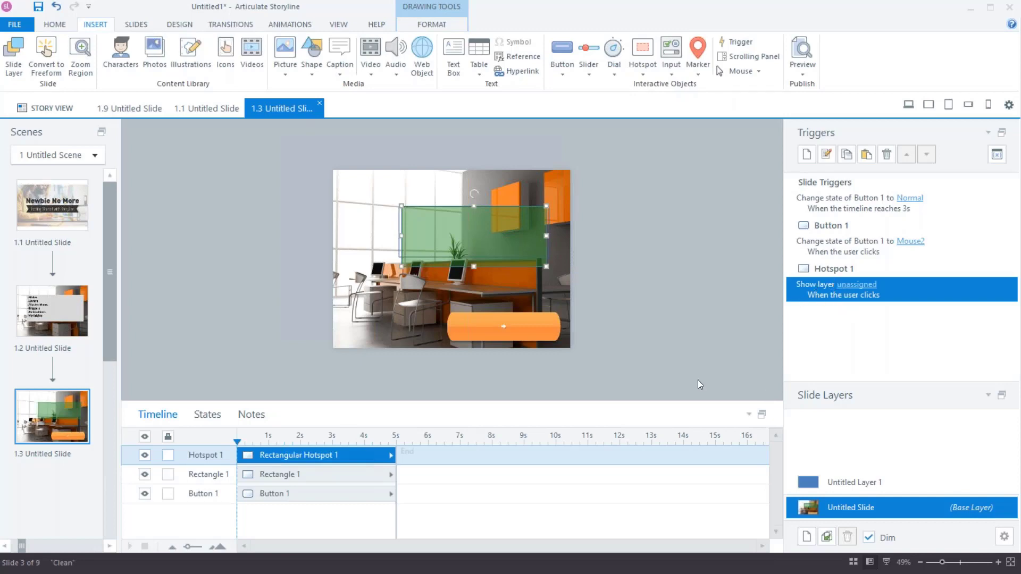
key("ctrl+z")
key("ctrl+z")
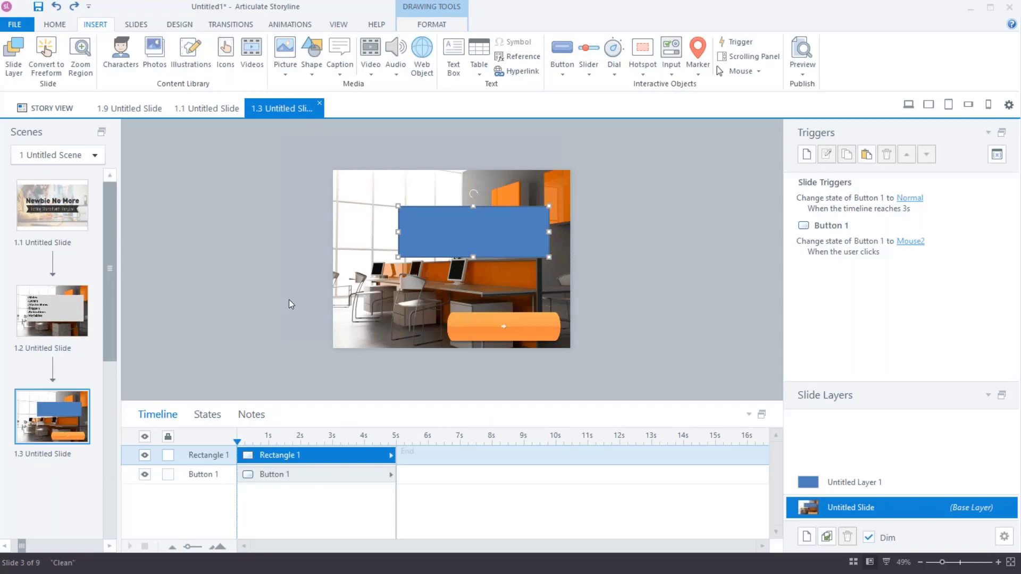
Open slide 1.6 3 - Choices from the scene's slides and select the picture of the woman.
scroll(68, 548, "right", 3)
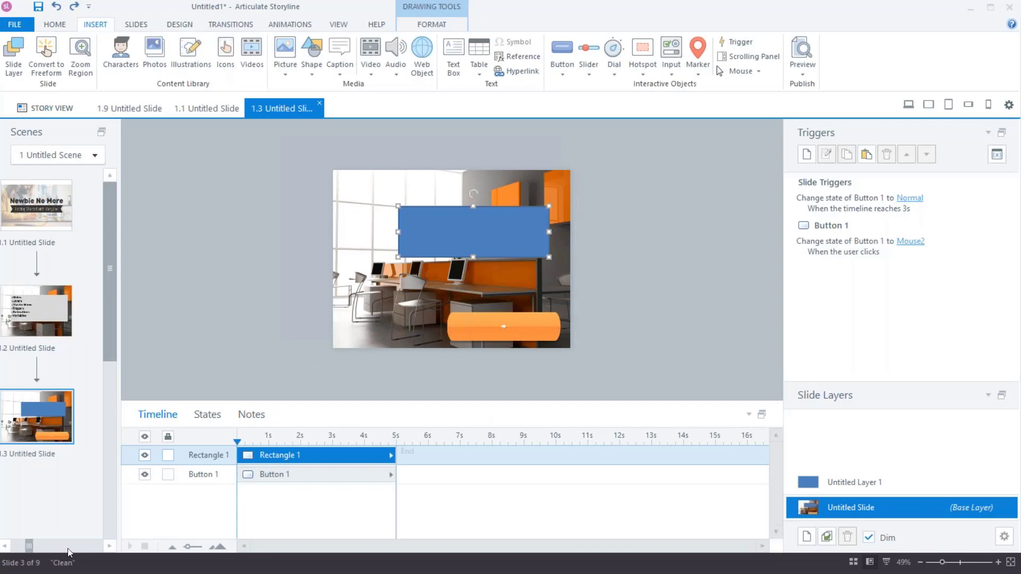
left_click(68, 548)
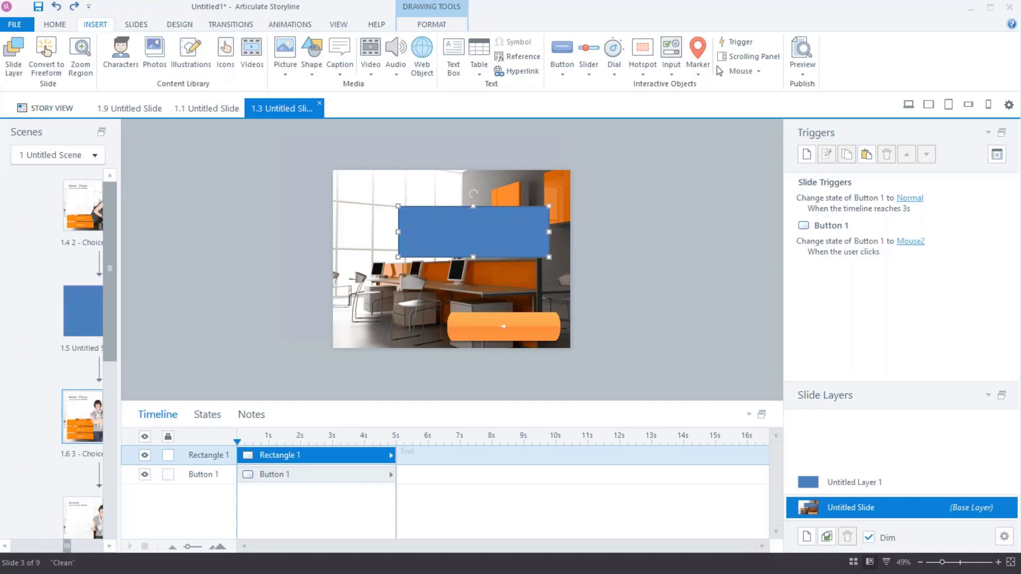
left_click(66, 424)
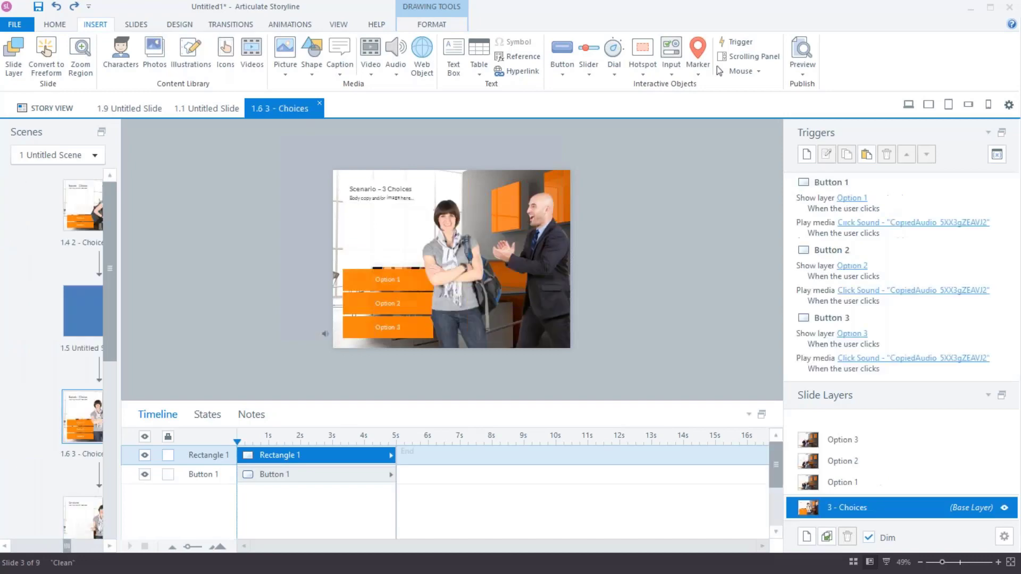
left_click(456, 268)
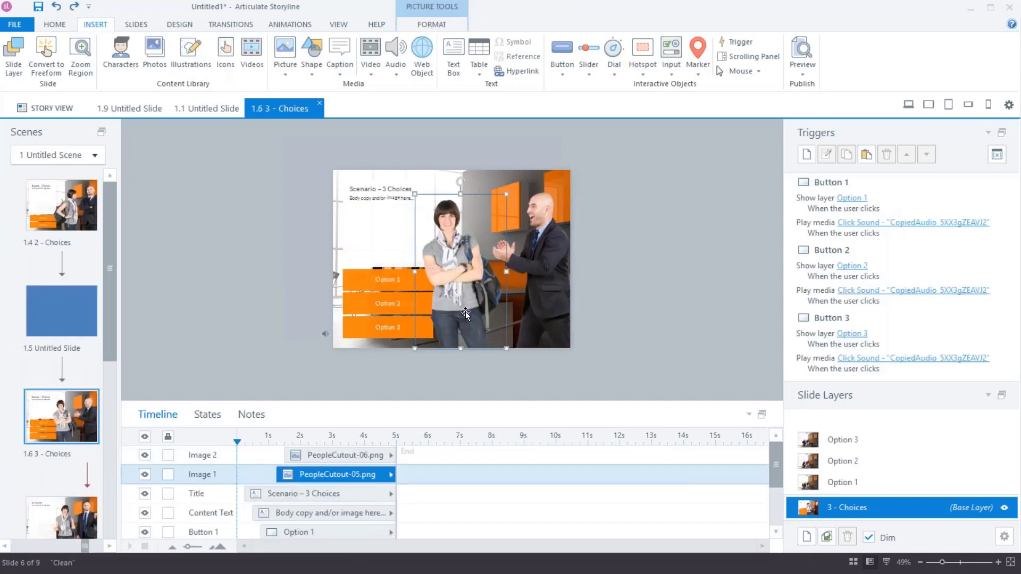
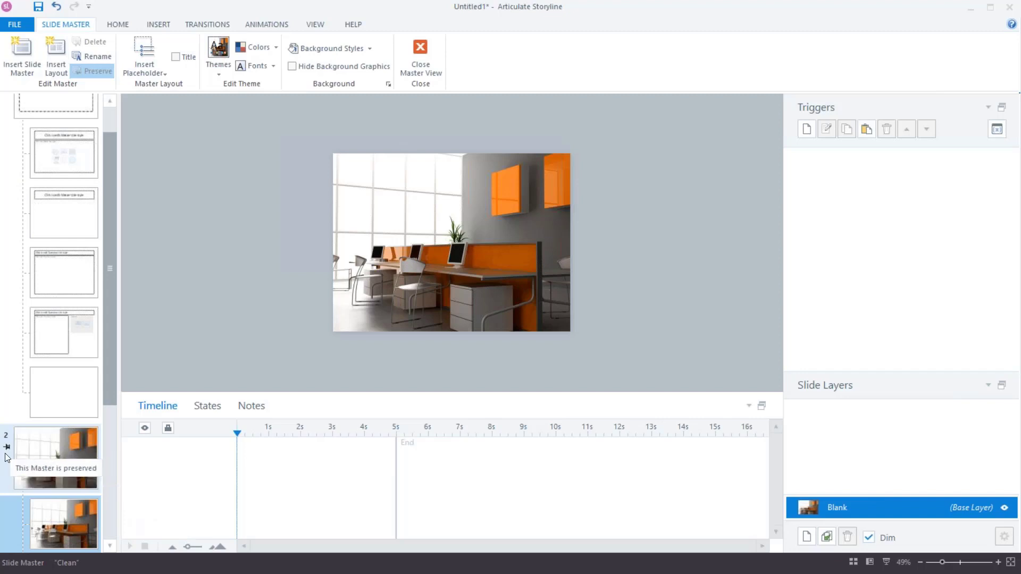
Turn off the Preserve setting for the Clean slide master.
left_click(8, 459)
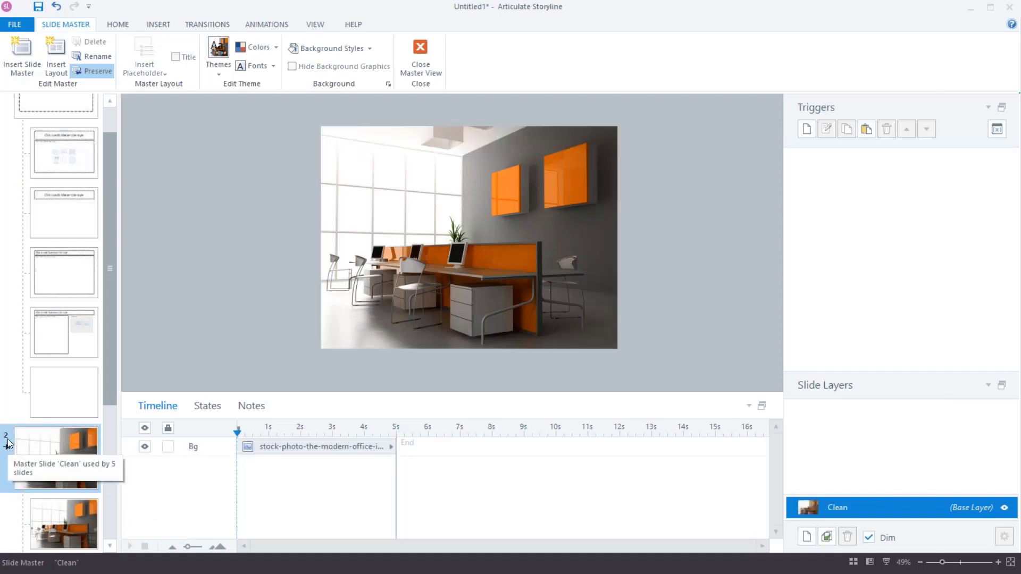
left_click(86, 76)
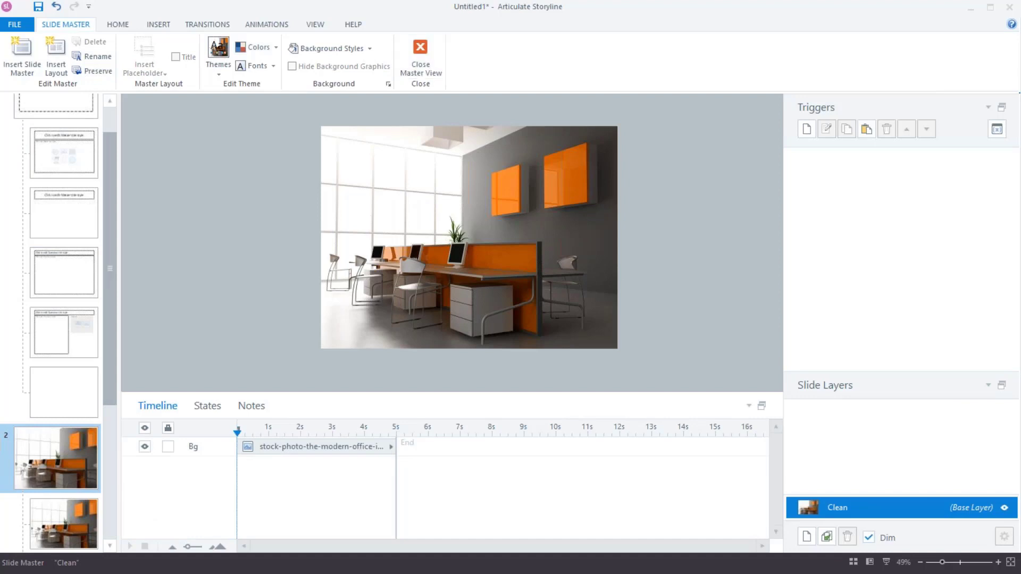
Undo a trial nudge of the Clean master's office background photo and close the master view.
left_click_drag(422, 340, 424, 337)
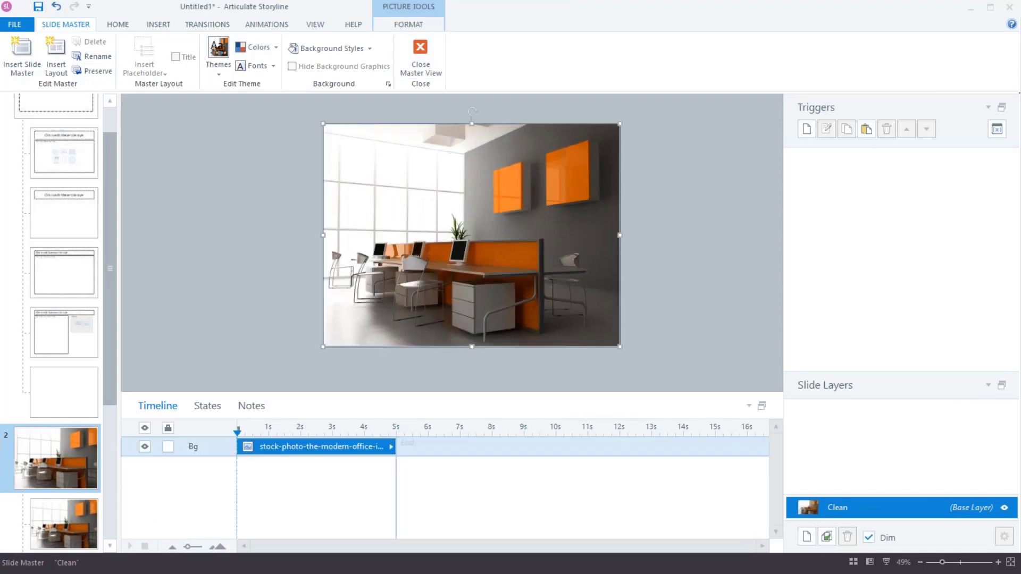
key("ctrl+z")
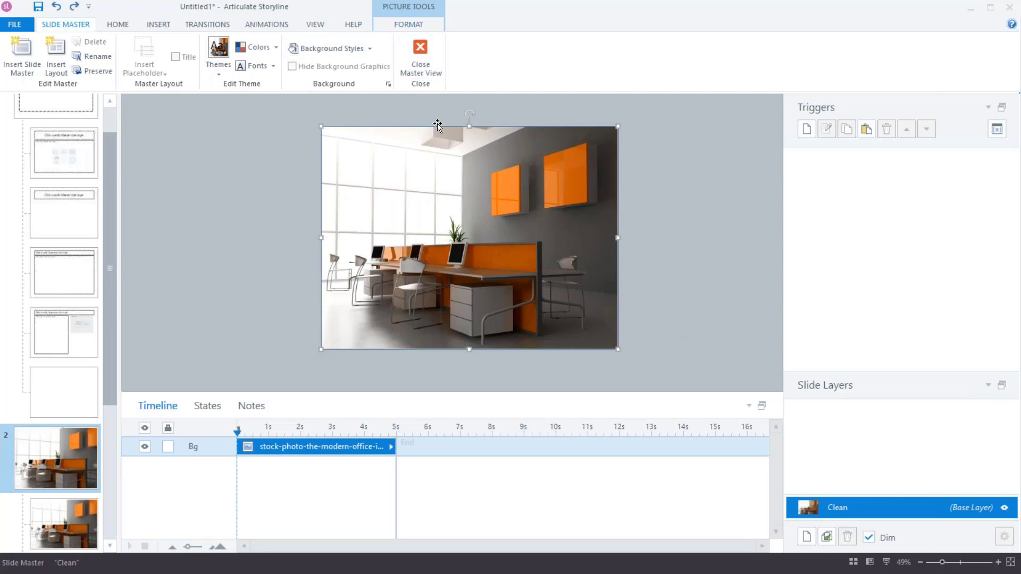
left_click(420, 55)
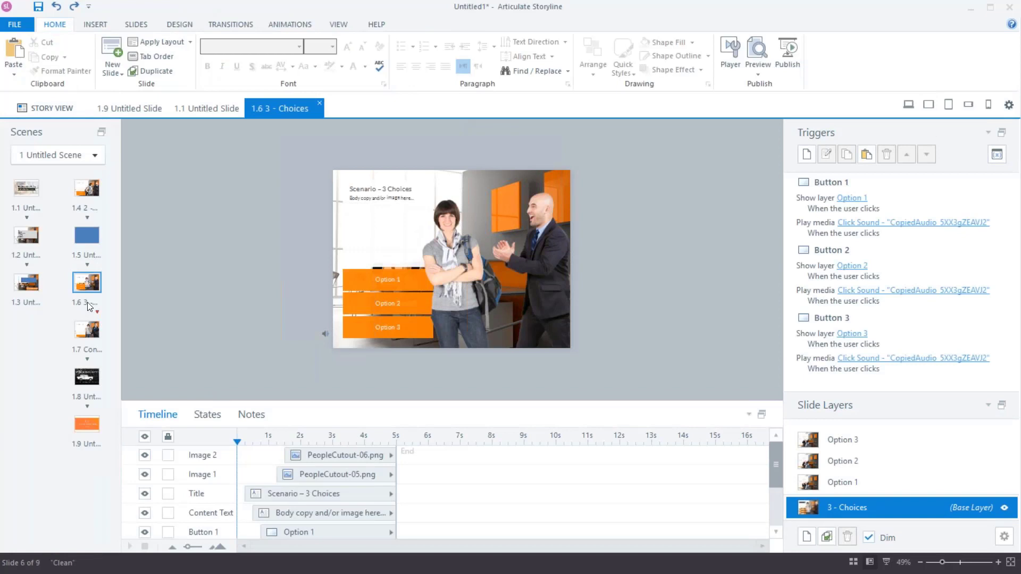
Open slide 1.3, start editing the states of Button 1 and examine its Mouse2 state.
left_click(25, 282)
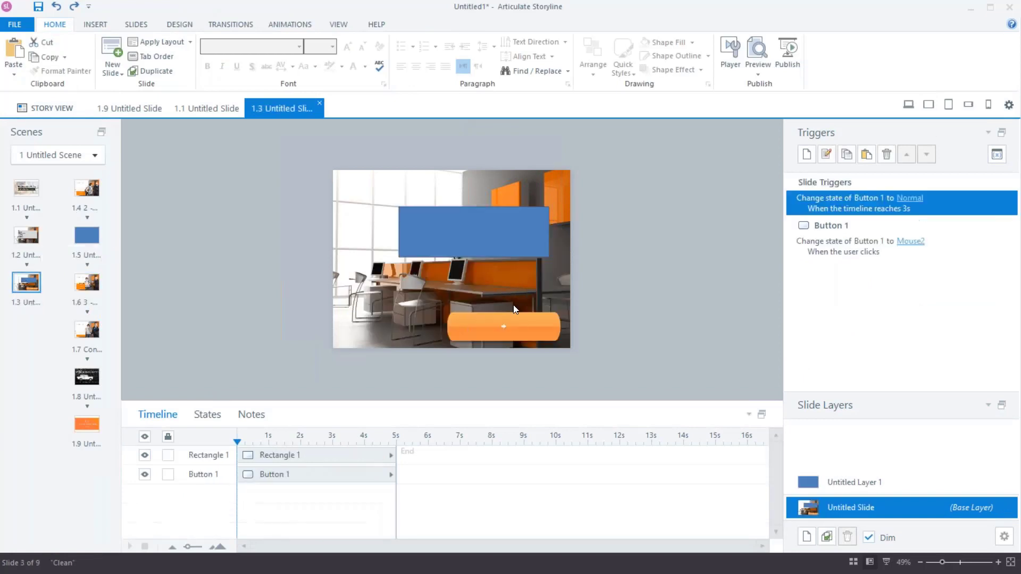
left_click(316, 482)
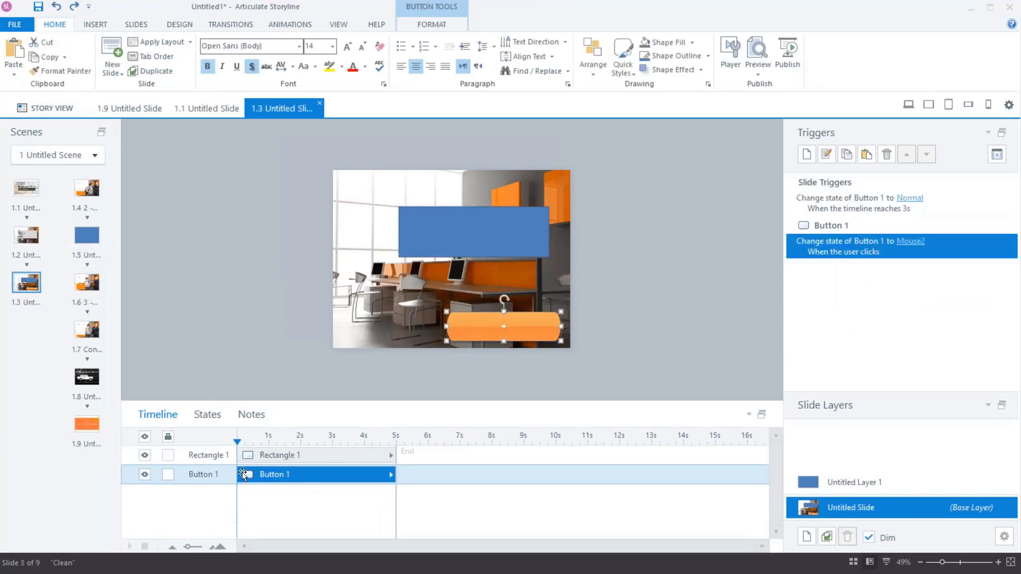
left_click(207, 415)
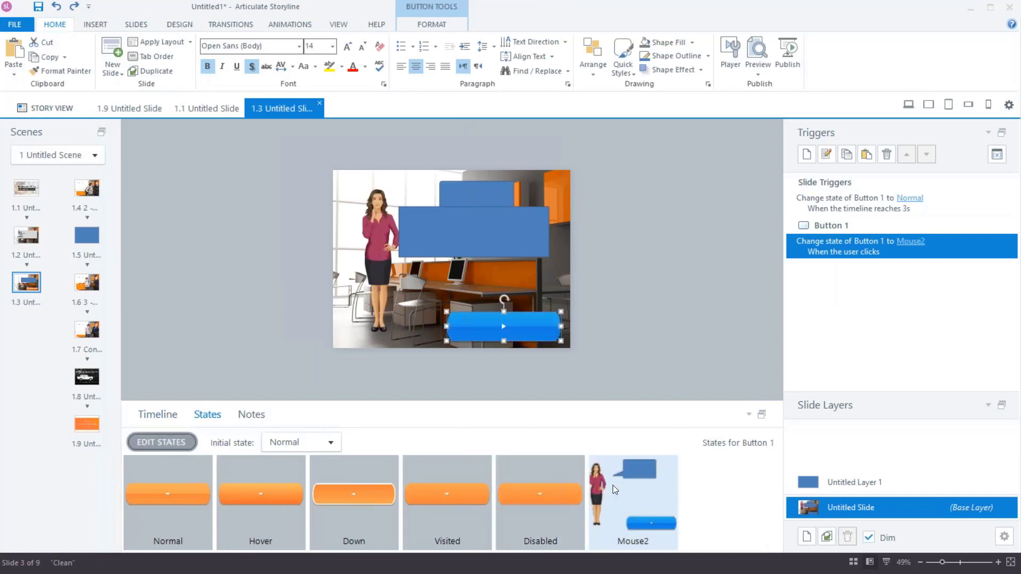
left_click(162, 441)
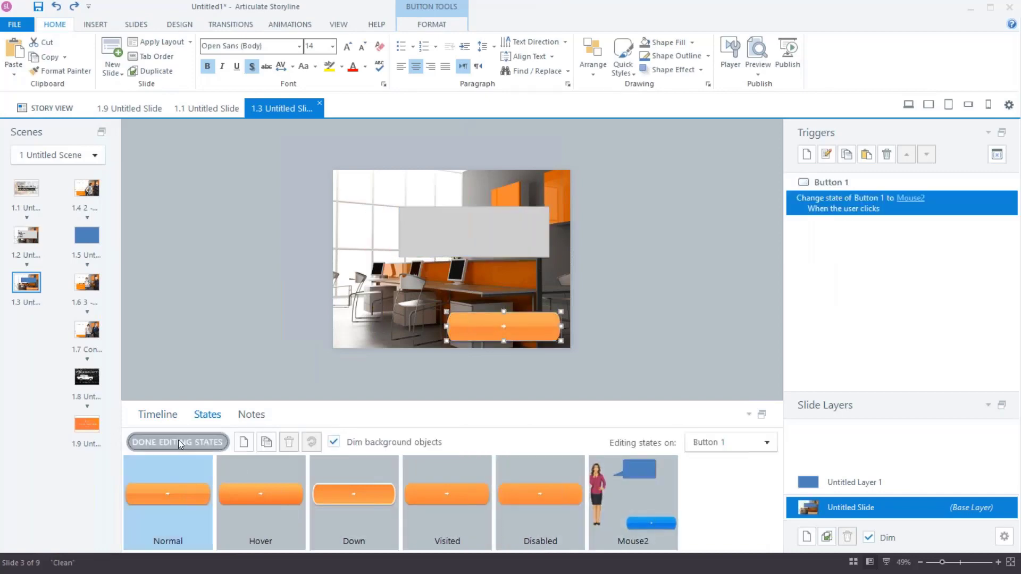
left_click(633, 497)
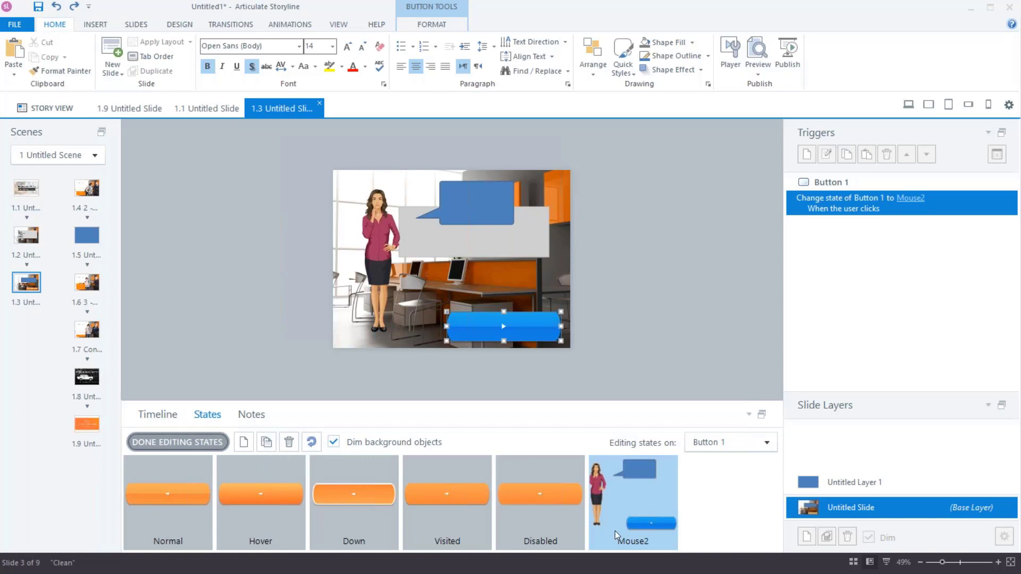
Switch state editing to Rectangle 1 to view its states, return to Button 1 and finish editing states.
left_click(767, 443)
left_click(732, 479)
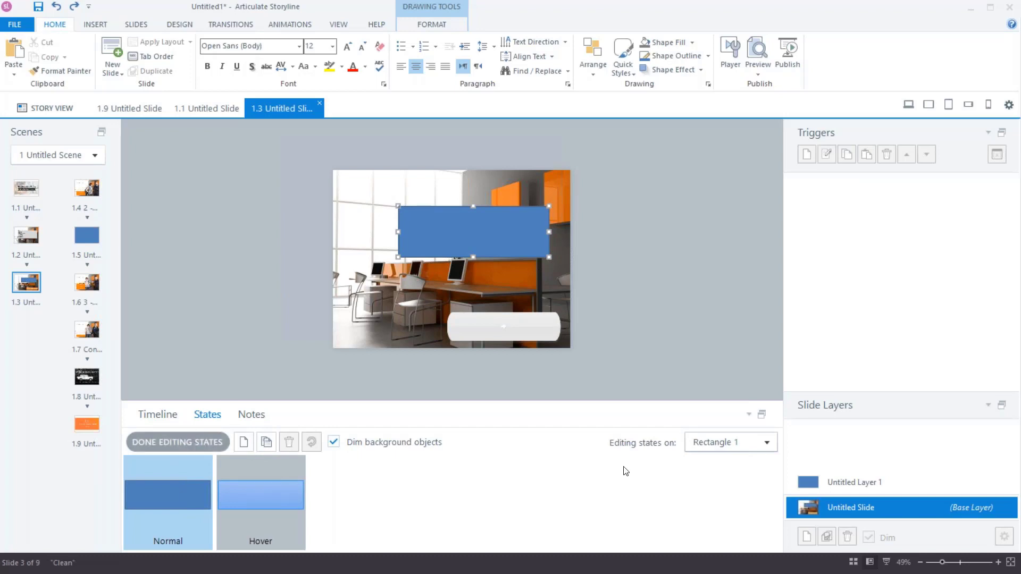
left_click(732, 445)
left_click(729, 461)
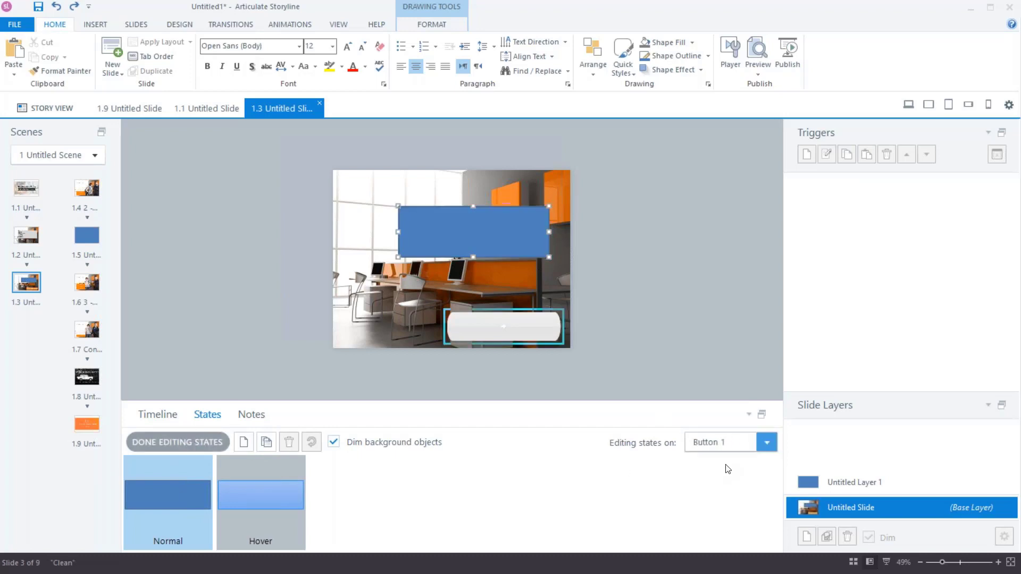
left_click(139, 442)
Duplicate the orange button and place the copy over the upper-left part of the blue rectangle.
left_click(480, 333)
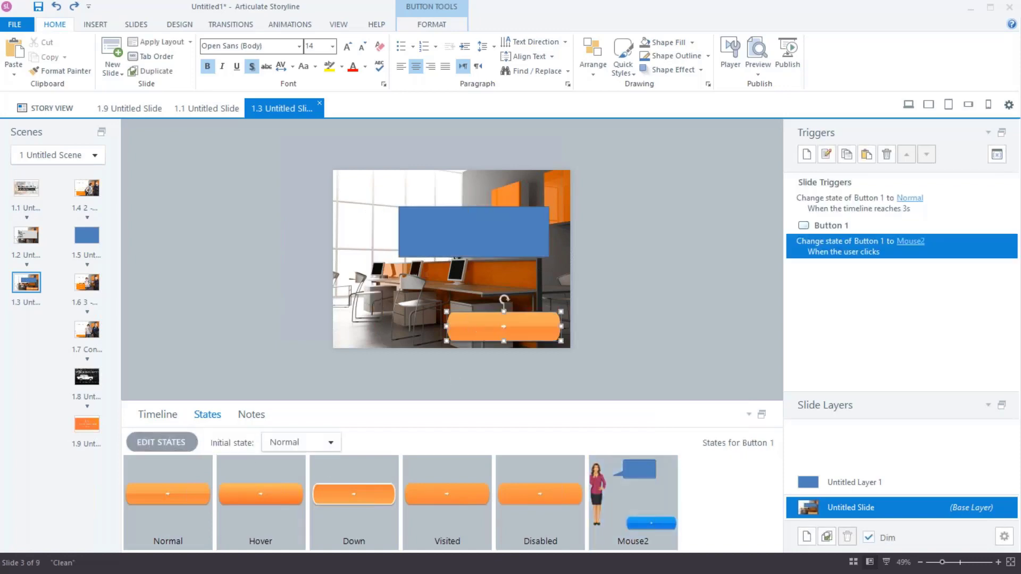
key("ctrl+c")
key("ctrl+v")
left_click_drag(504, 326, 409, 220)
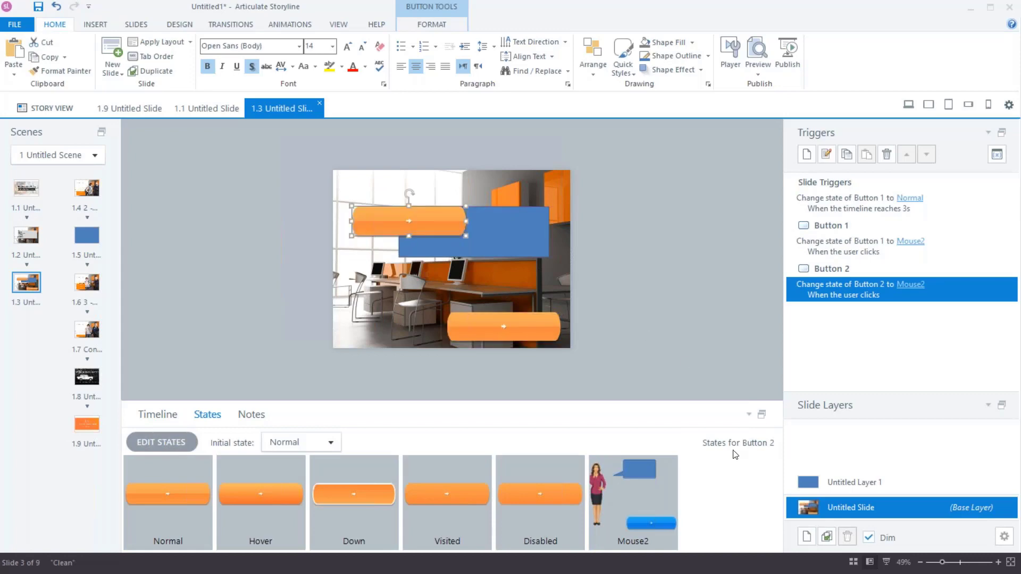
Delete the Hover and Down states of the copied button.
left_click(170, 442)
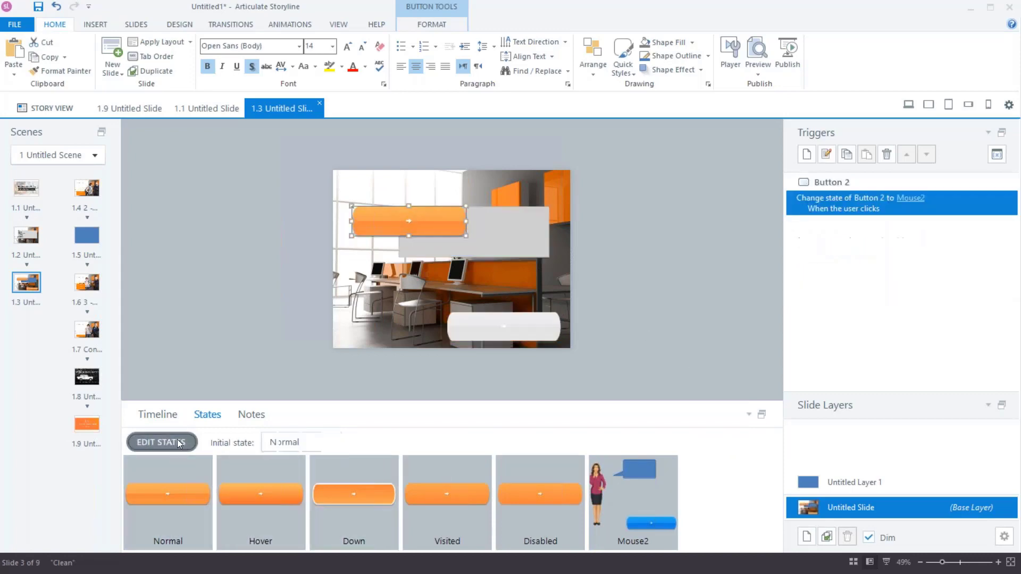
left_click(264, 490)
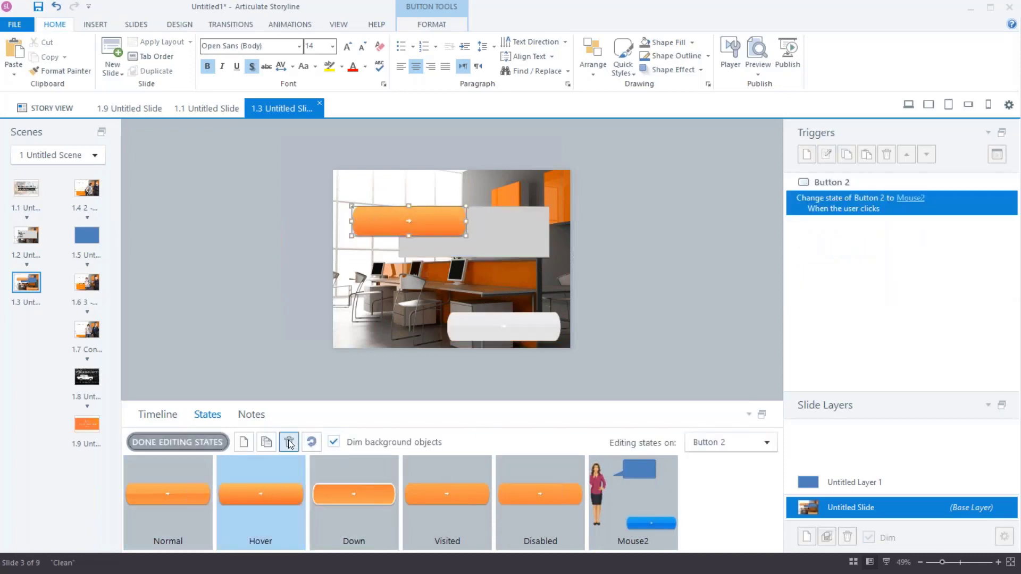
left_click(288, 443)
left_click(503, 337)
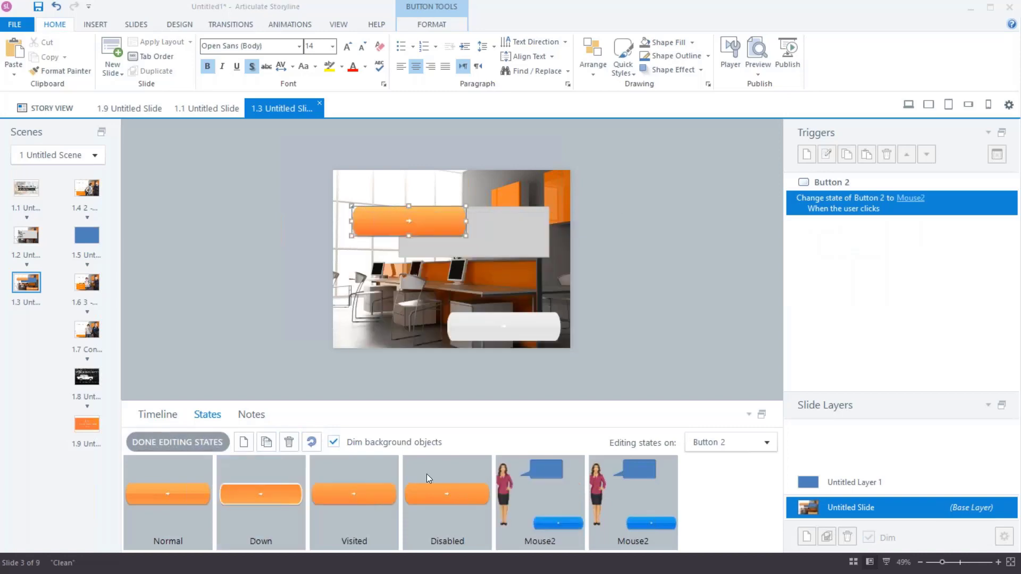
left_click(278, 503)
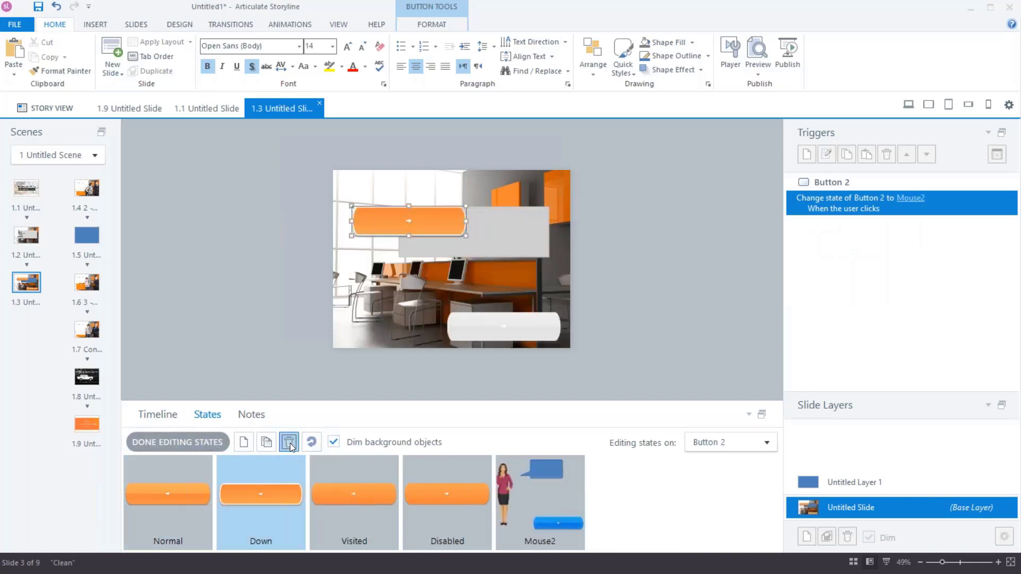
left_click(290, 442)
left_click(485, 334)
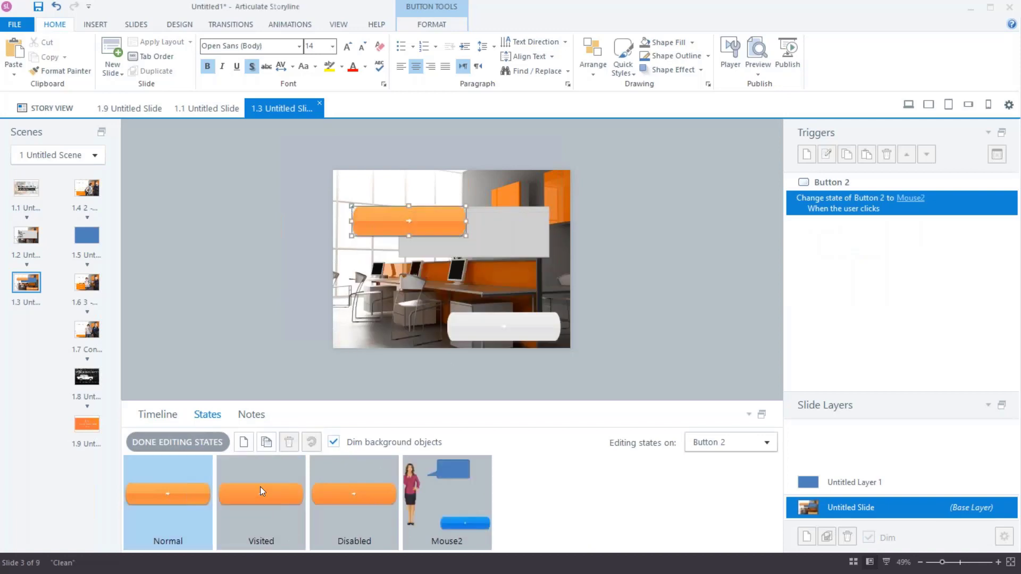
Delete the Visited and Disabled states of the copied button and finish editing its states.
left_click(268, 468)
left_click(289, 443)
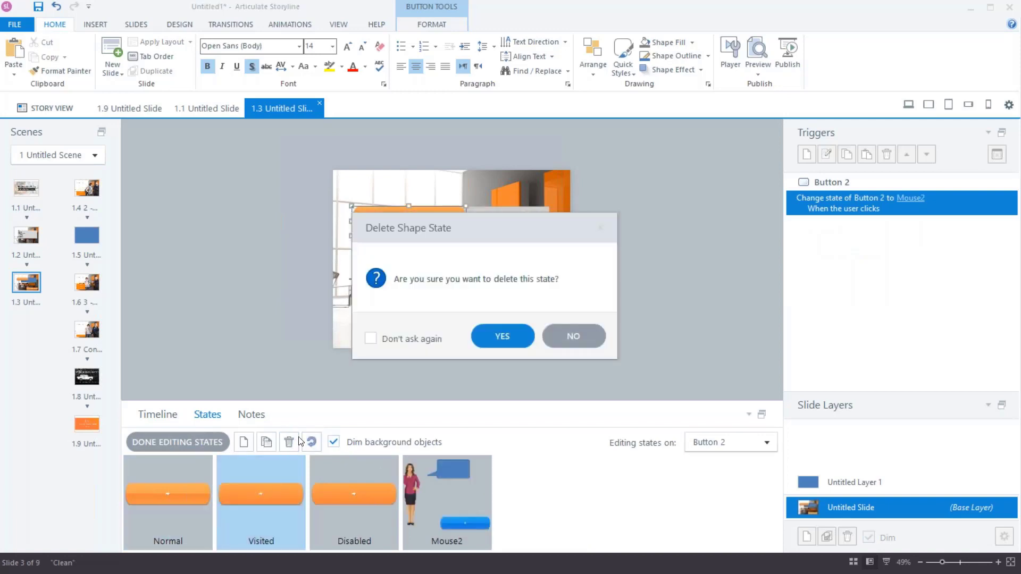
key("Return")
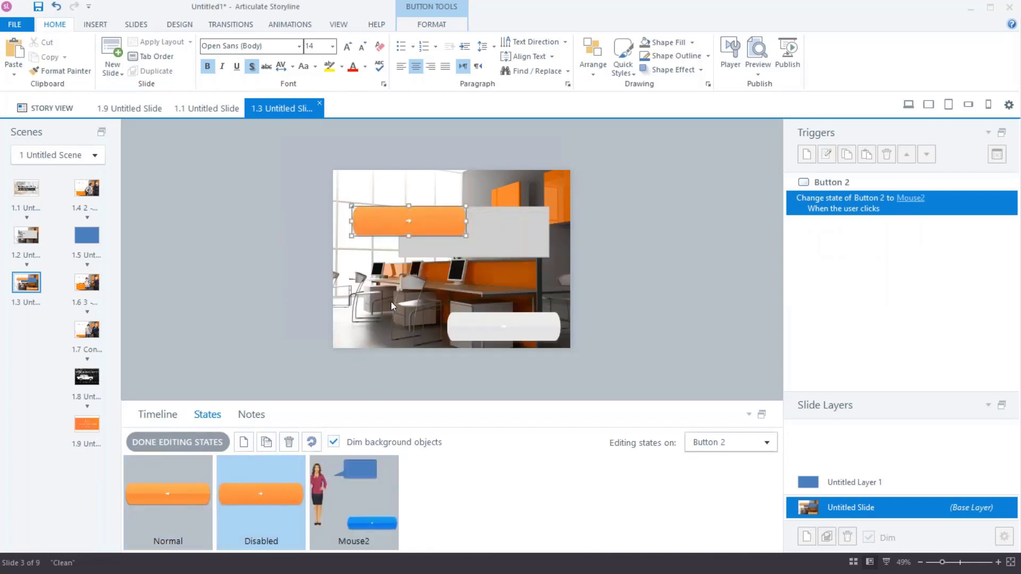
left_click(291, 446)
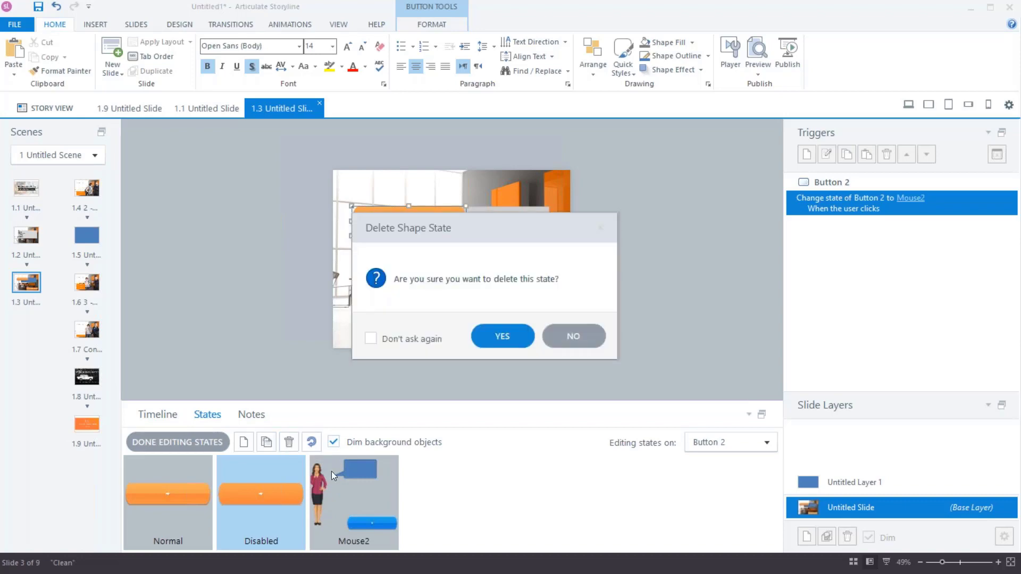
left_click(503, 340)
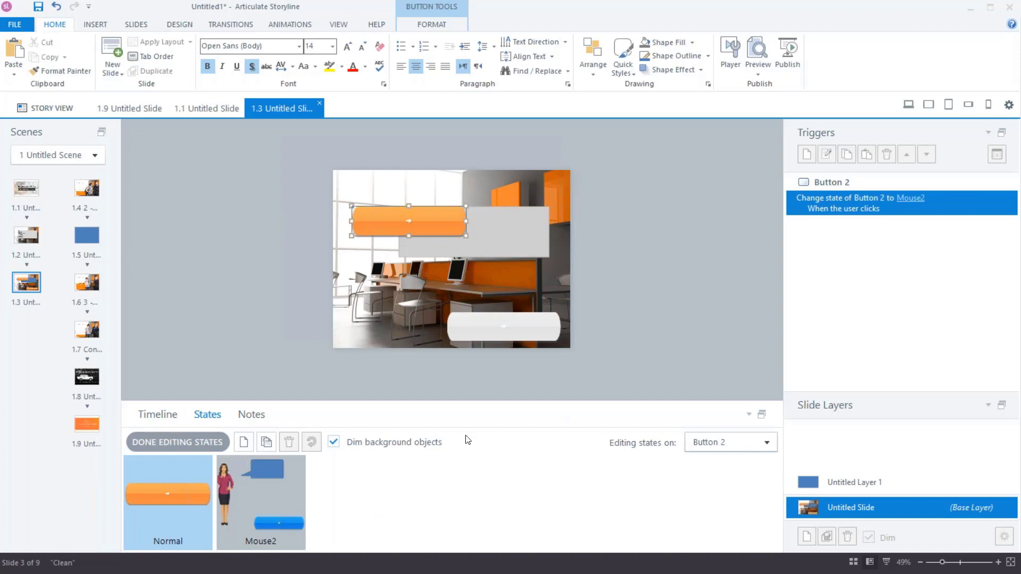
left_click(198, 441)
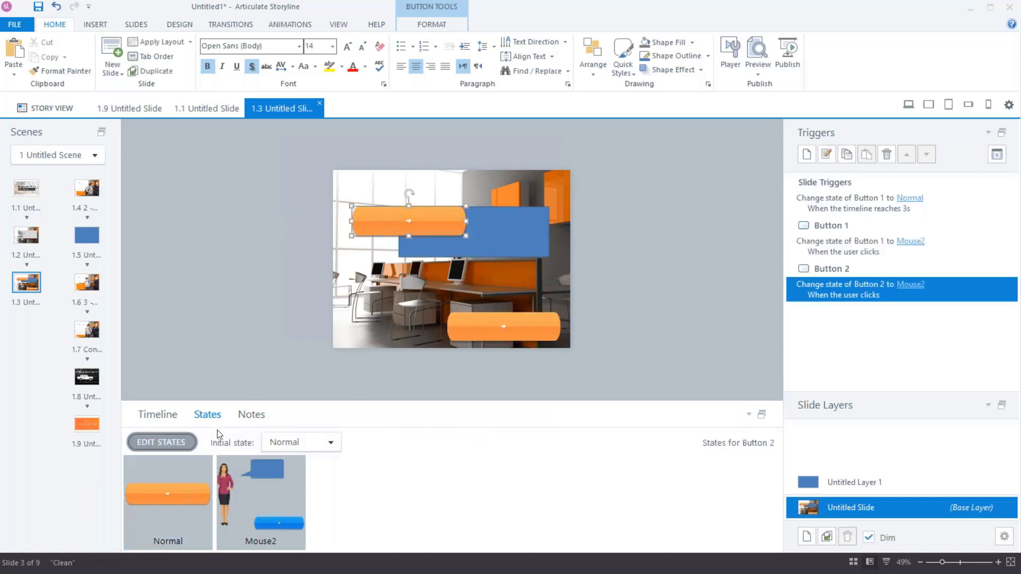
Undo the deletion of the Disabled state, remove the button shape from the Normal state and finish editing states.
key("ctrl+z")
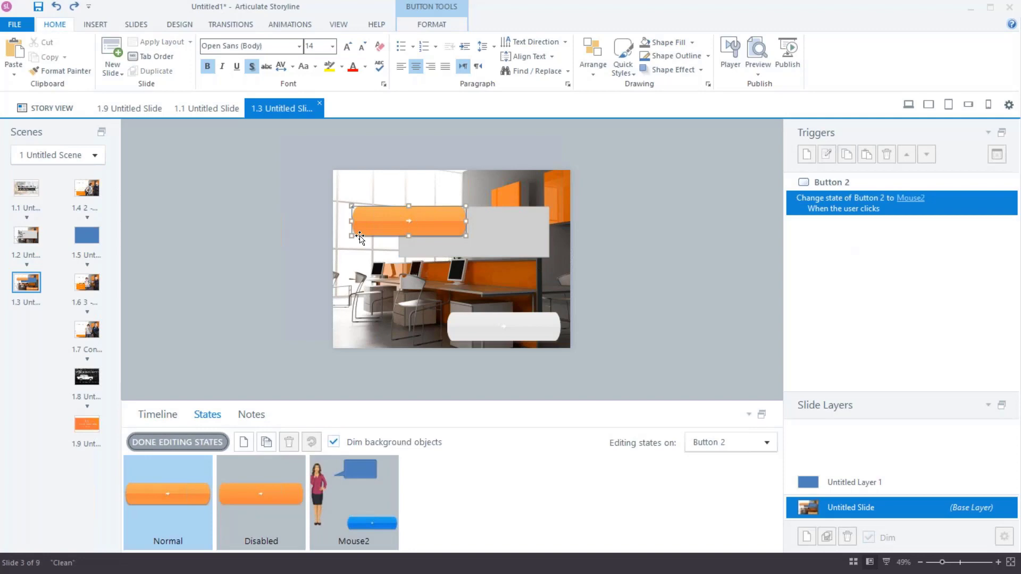
key("Delete")
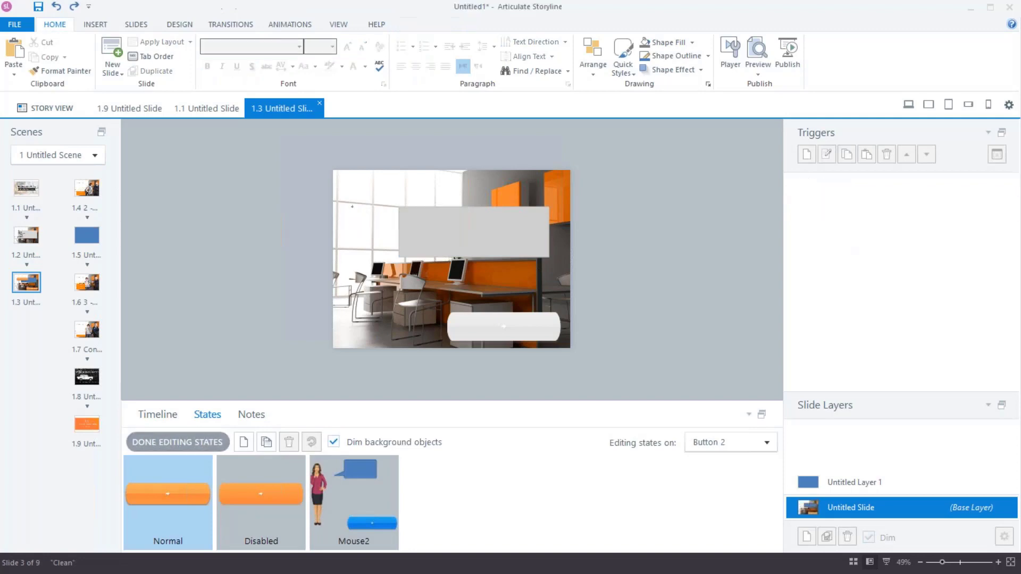
left_click(183, 439)
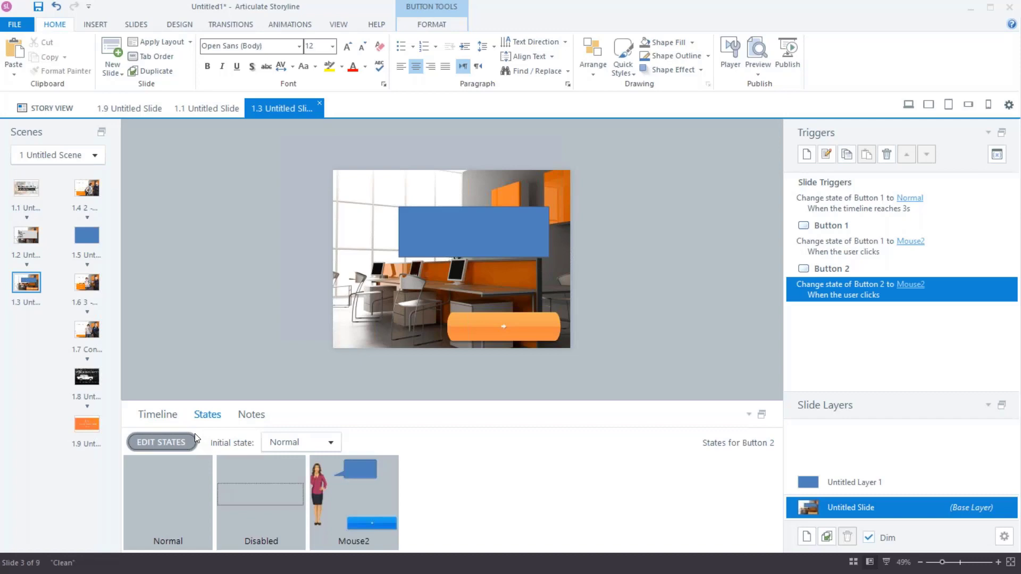
Open slide 1.2, preview its bulleted list and close the preview.
left_click(26, 235)
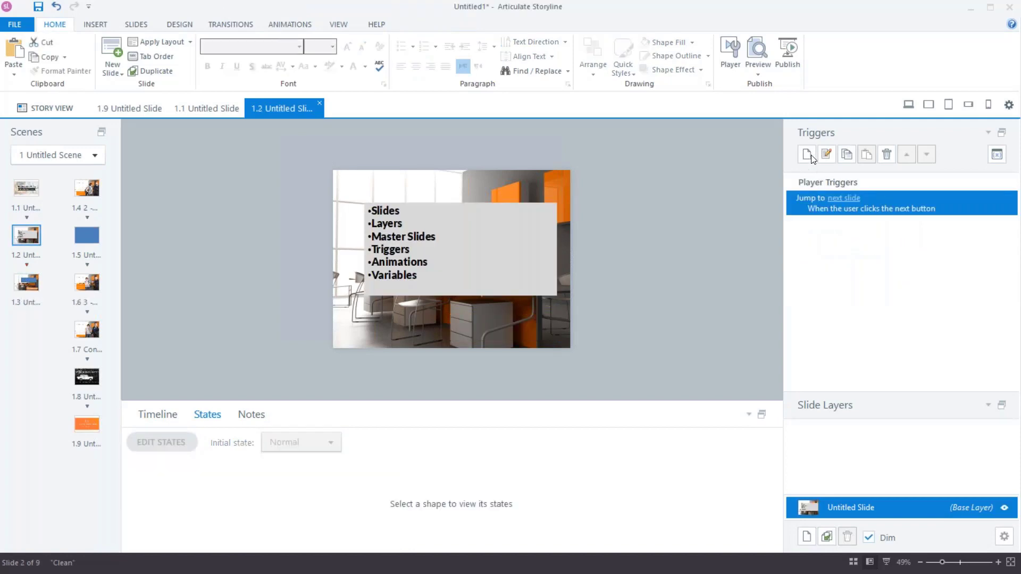
left_click(907, 105)
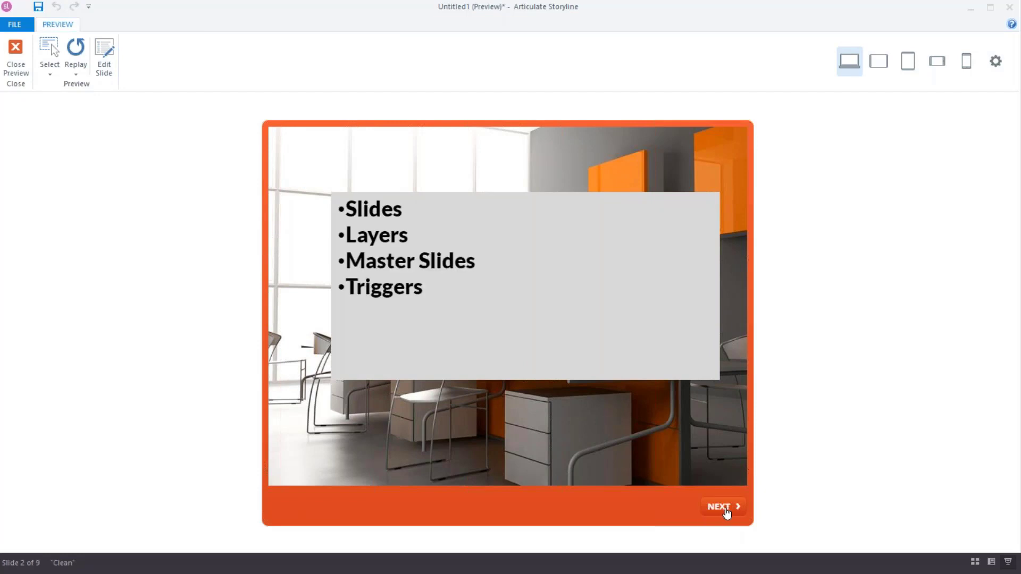
left_click(13, 57)
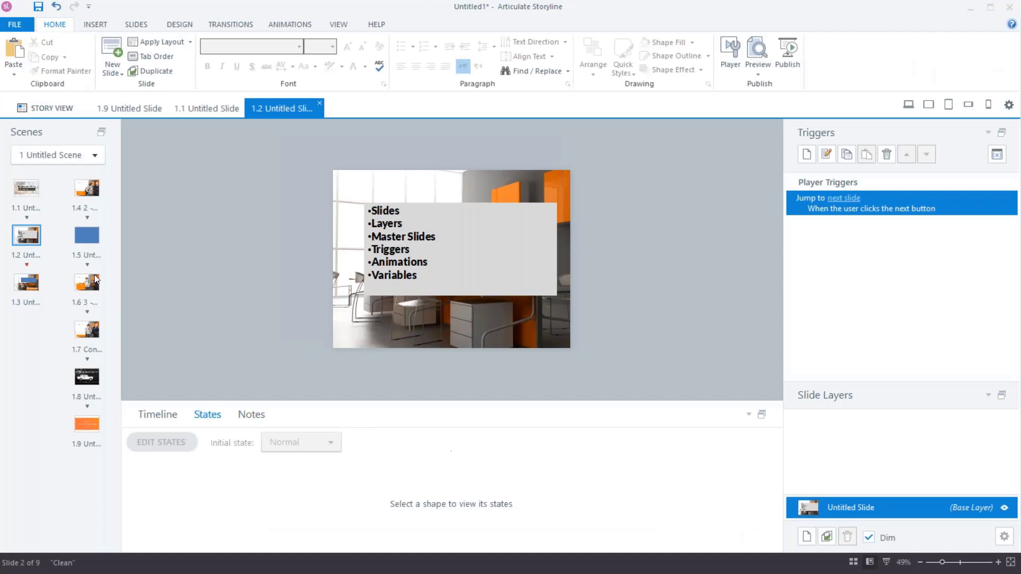
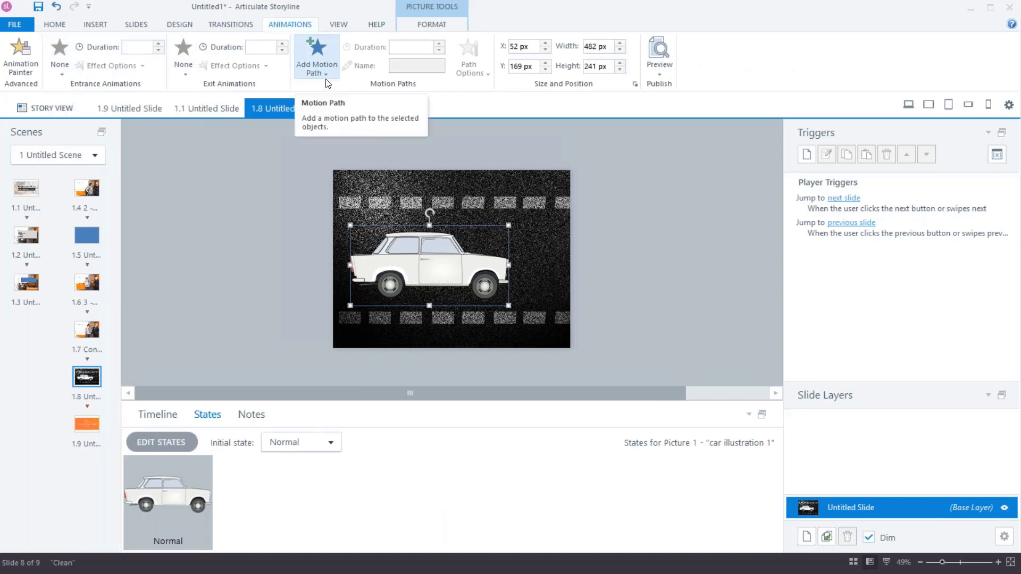
Add a line motion path to the car, direct it to the right and extend it past the slide's edge to about 743 px.
left_click(316, 65)
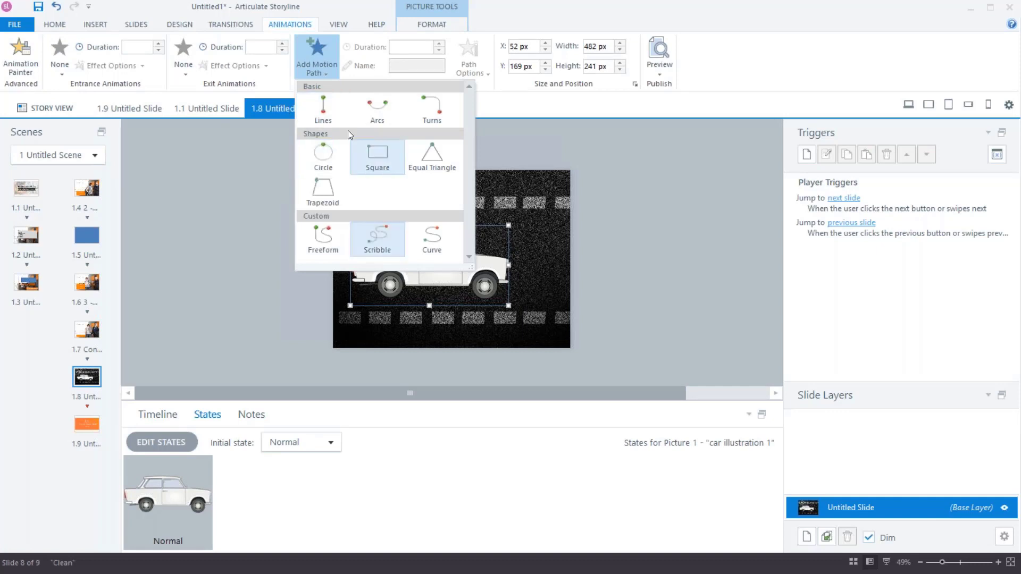
left_click(318, 107)
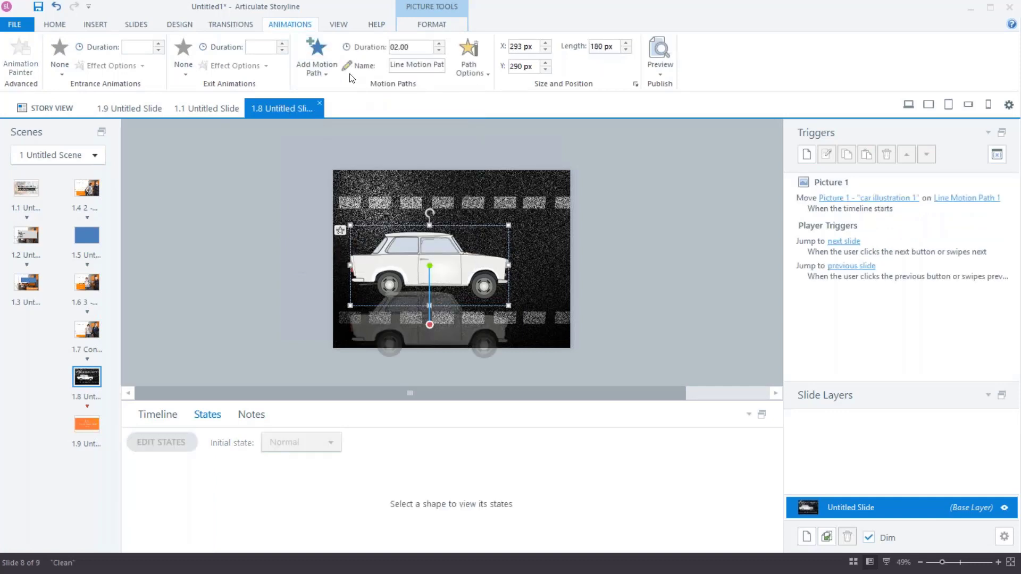
left_click(460, 70)
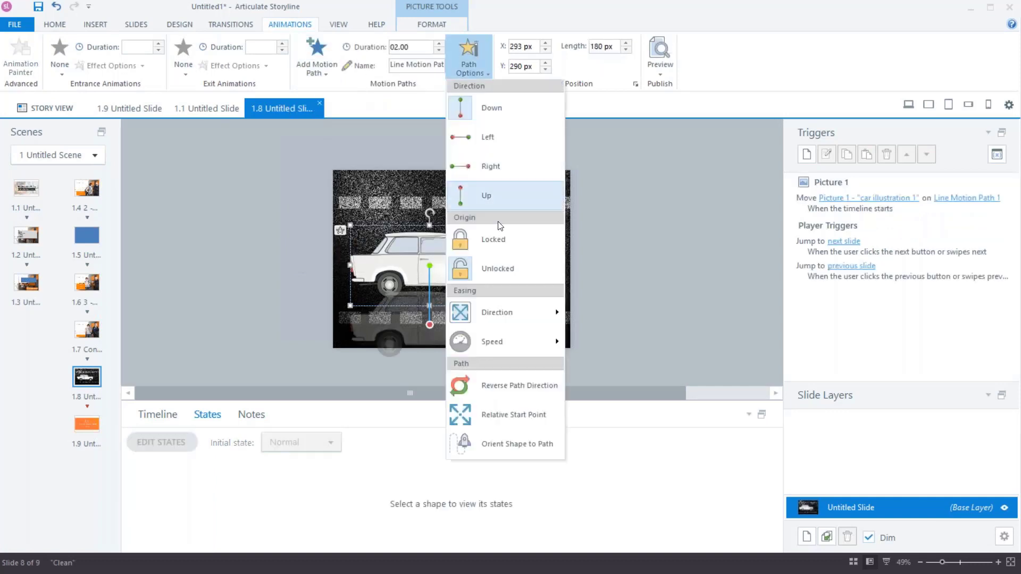
left_click(489, 167)
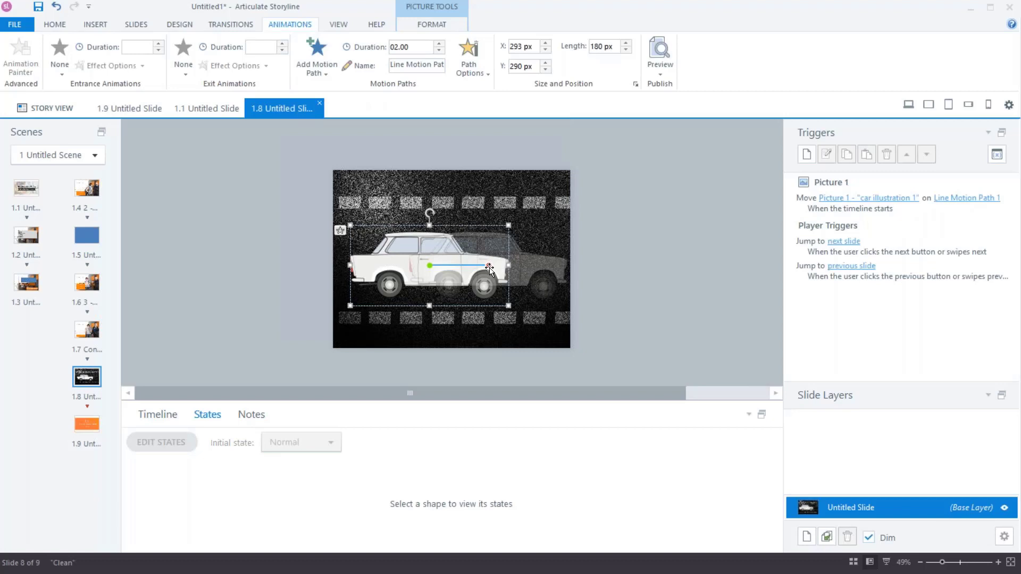
left_click_drag(489, 265, 674, 266)
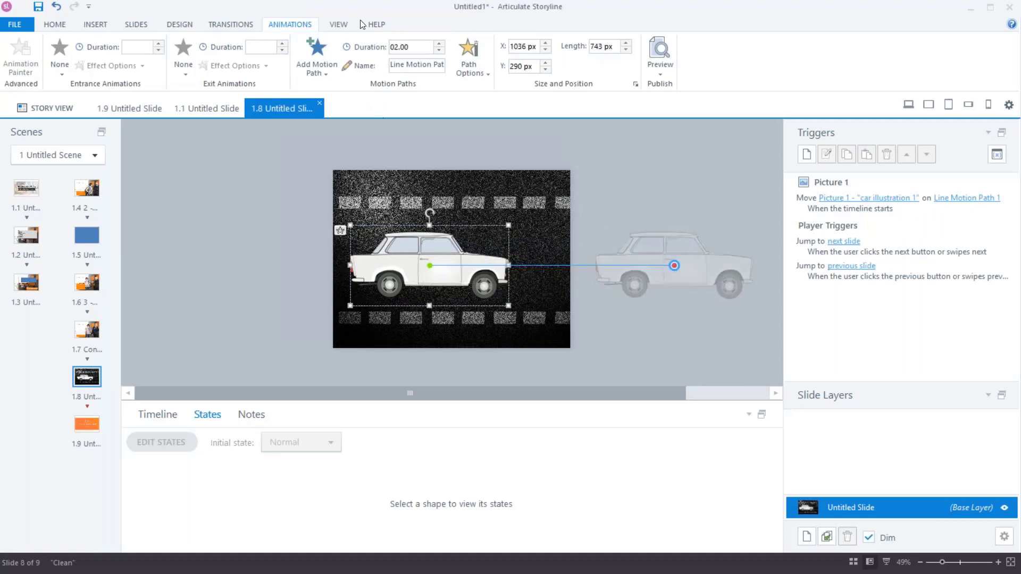
Set the duration of the car's motion path to 2.75 seconds.
left_click(440, 44)
left_click(439, 44)
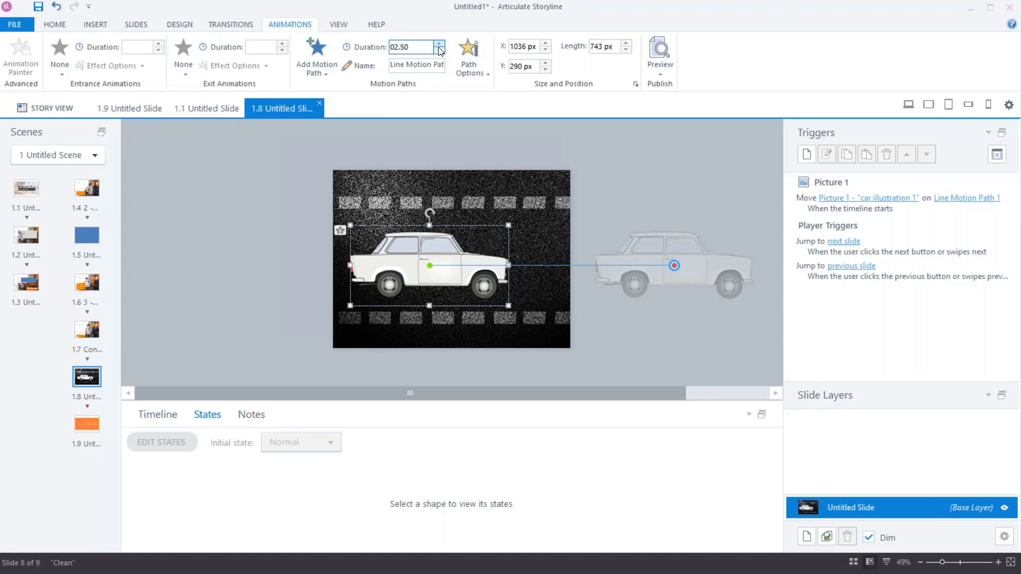
left_click(439, 44)
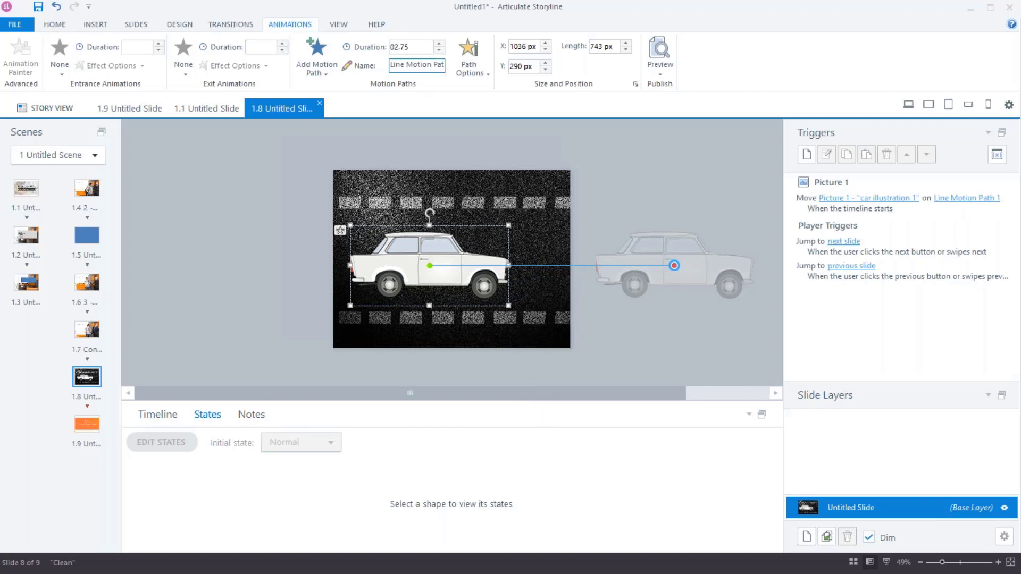
Rename the car's motion path as Car to the Right.
double_click(415, 67)
left_click(414, 67)
left_click_drag(390, 68, 487, 73)
type("LCar")
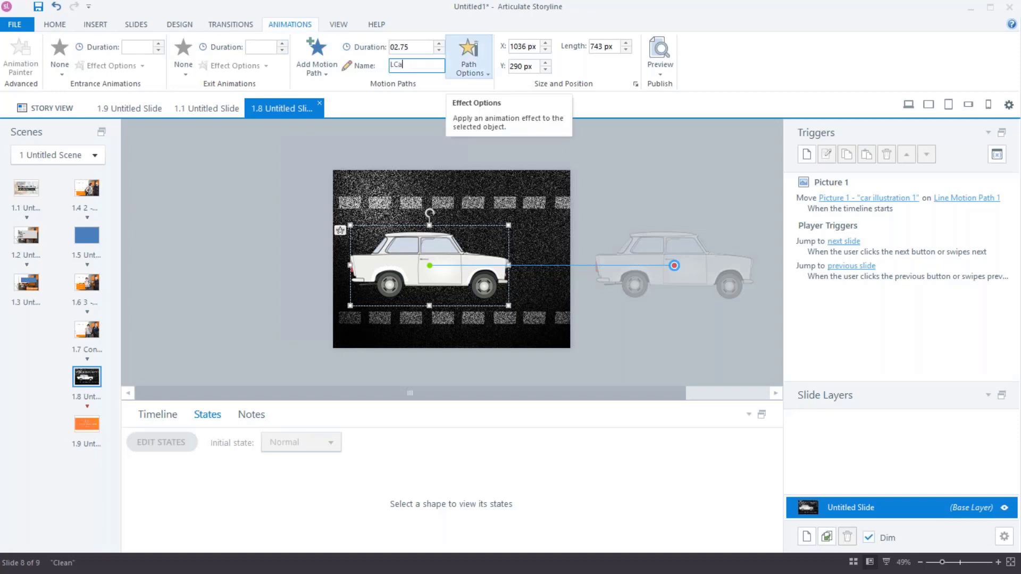
key("BackSpace")
key("BackSpace")
key("BackSpace")
key("BackSpace")
type("Car to the Right")
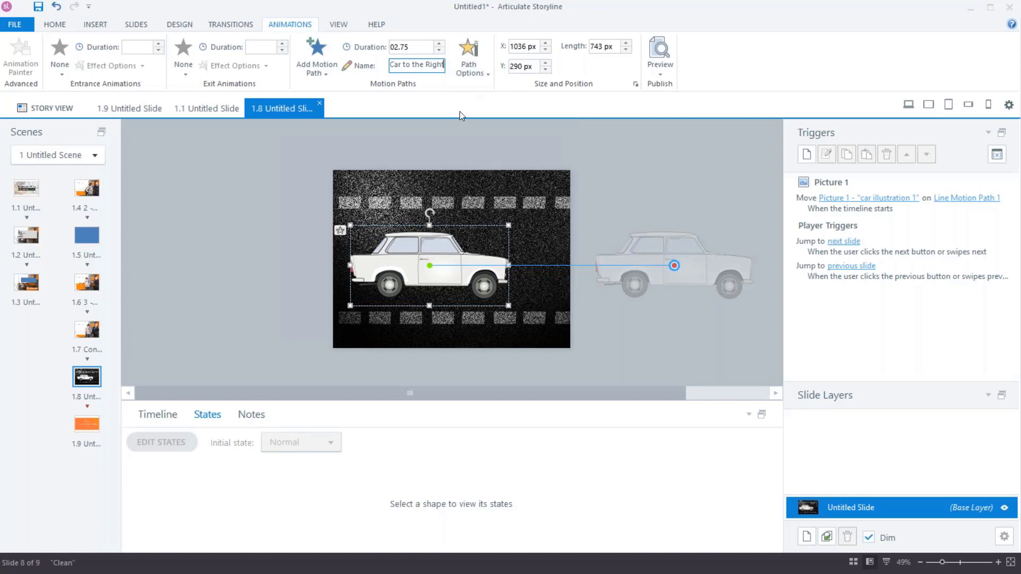
Apply the name Car to the Right to the car's motion path and go to slide 1.2.
key("Return")
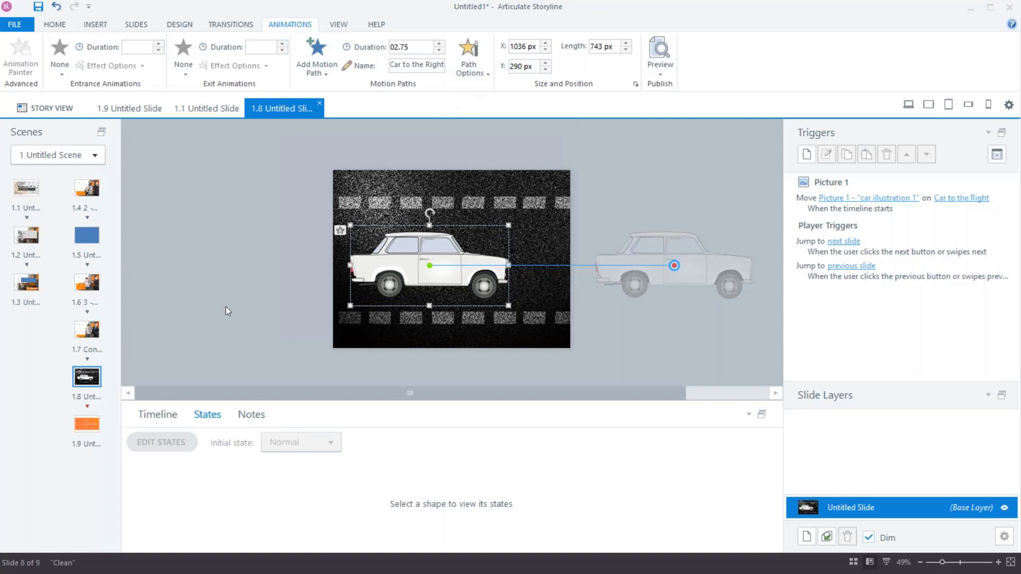
left_click(26, 282)
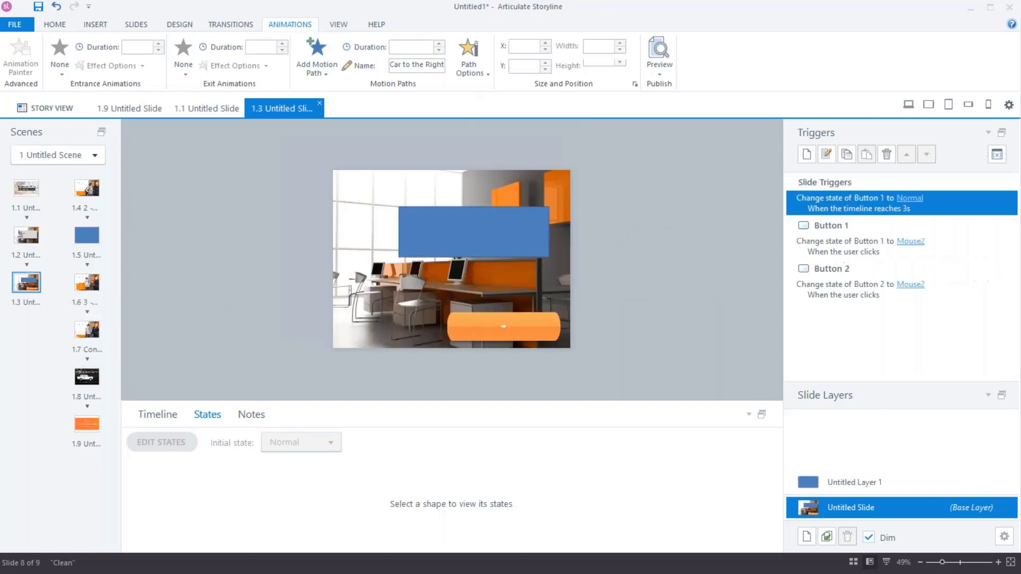
left_click(27, 235)
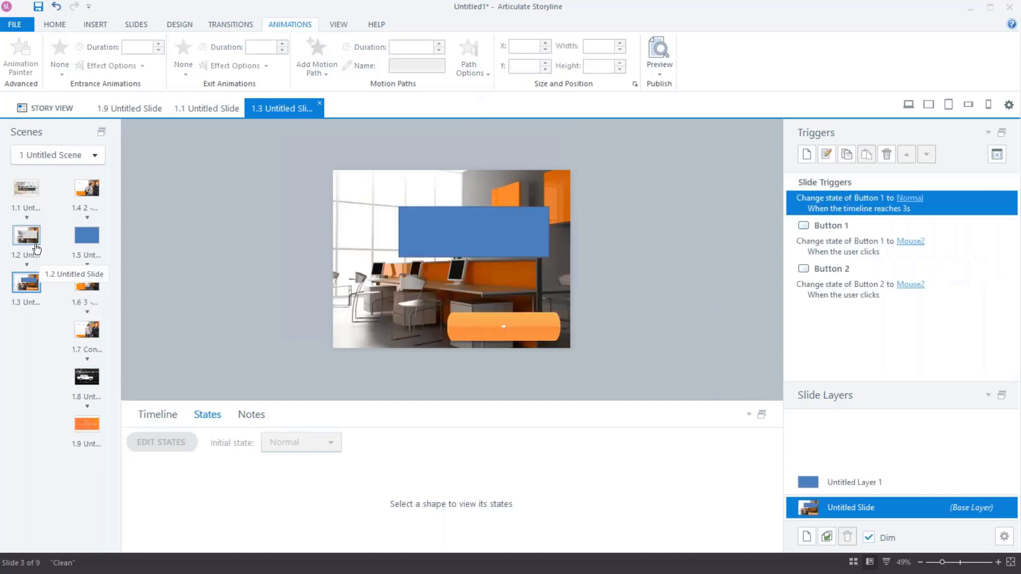
left_click(30, 279)
left_click(37, 243)
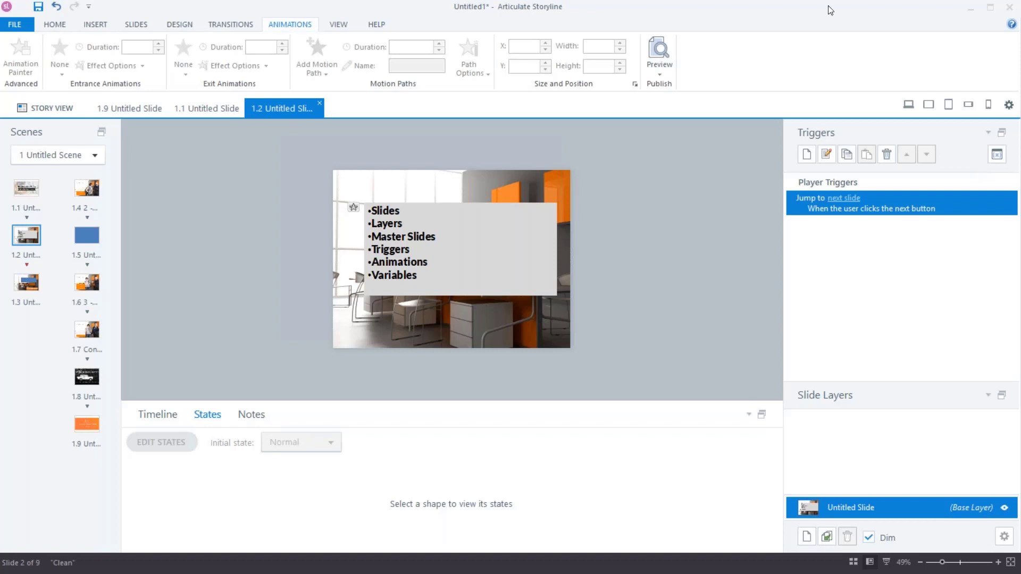
left_click(167, 27)
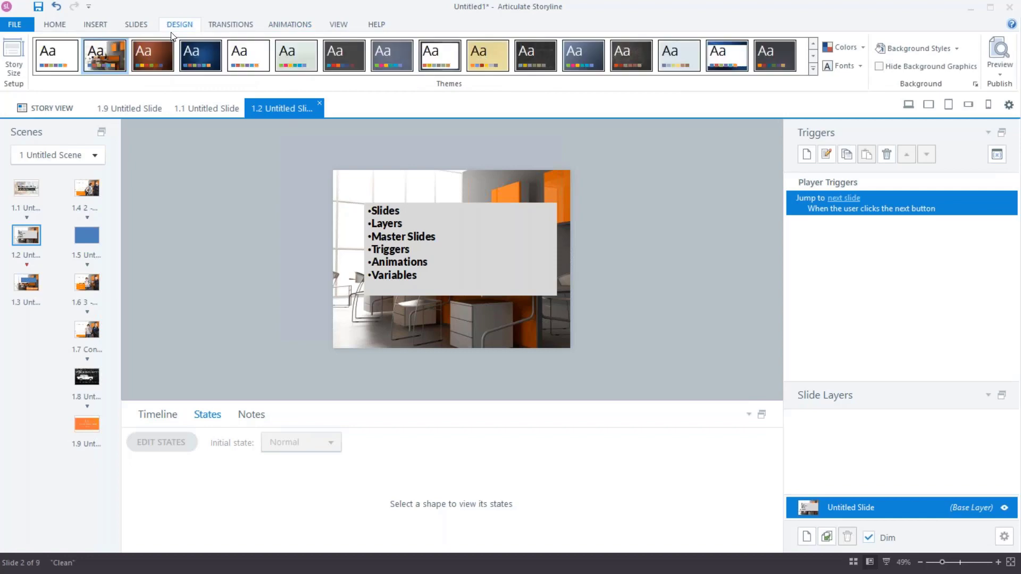
left_click(223, 25)
left_click(134, 25)
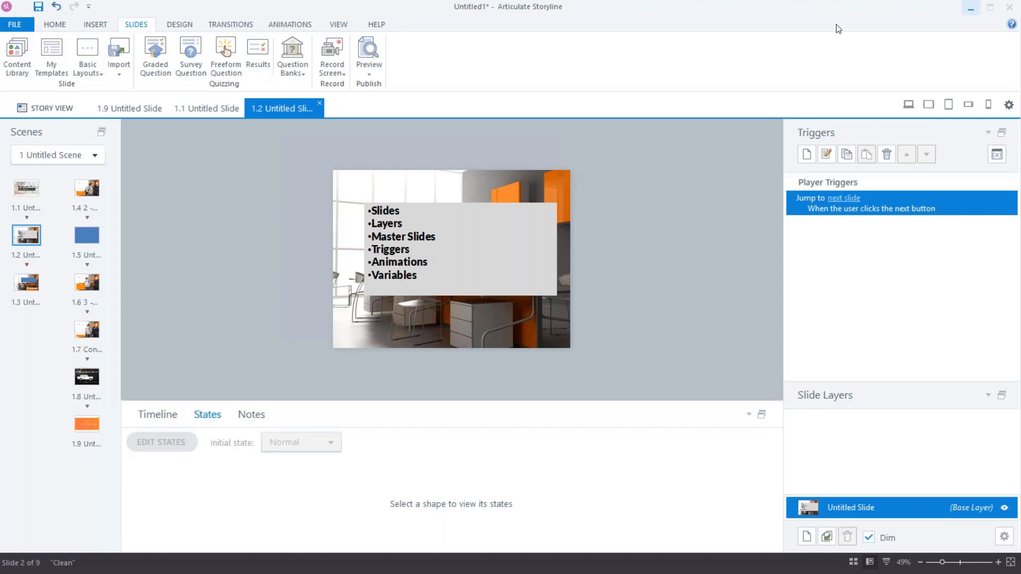
left_click(95, 27)
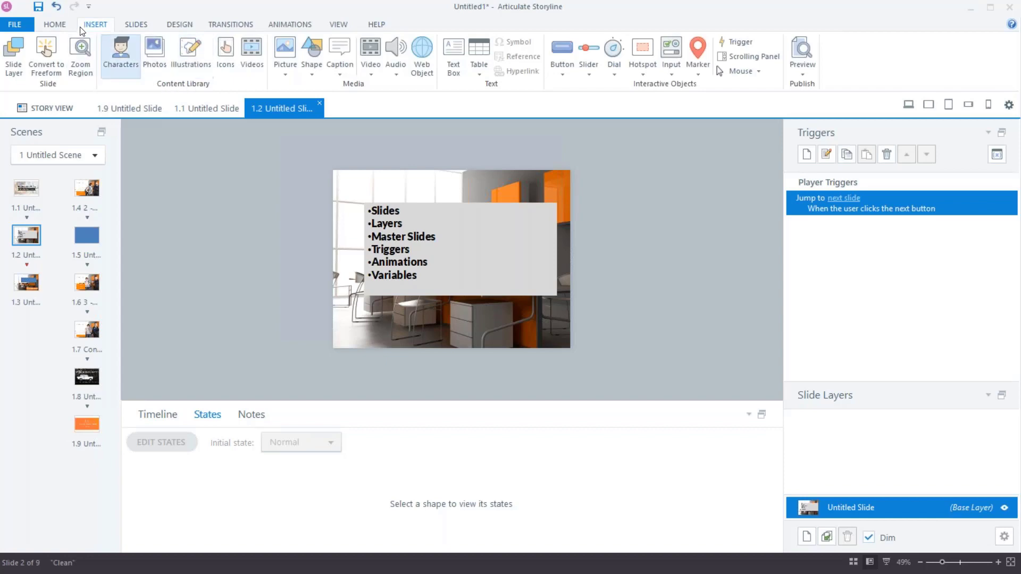
Open the Content Library of slide templates and filter it by Openings, Titles and Sections, and Charts and Graphs.
left_click(137, 25)
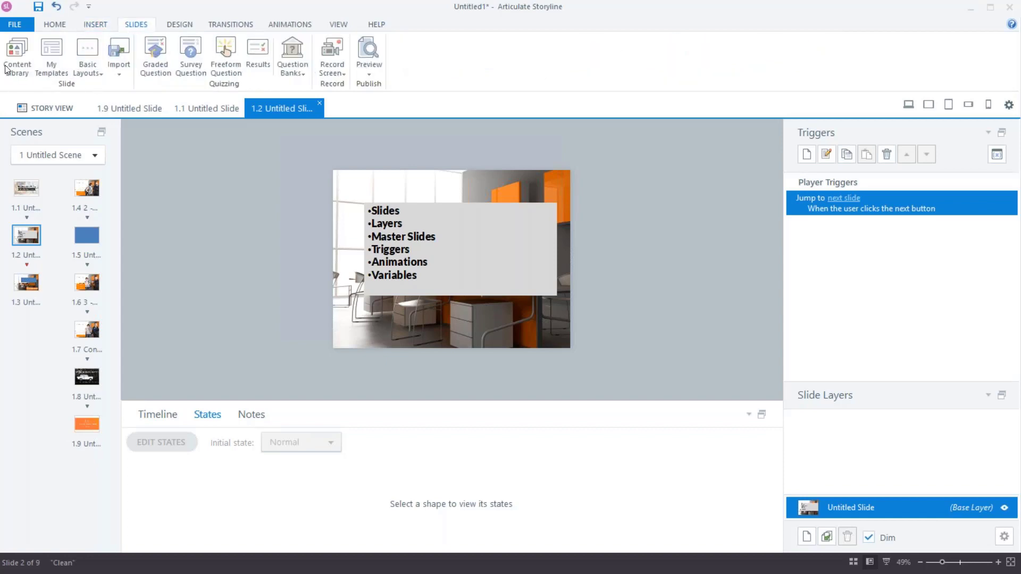
left_click(17, 53)
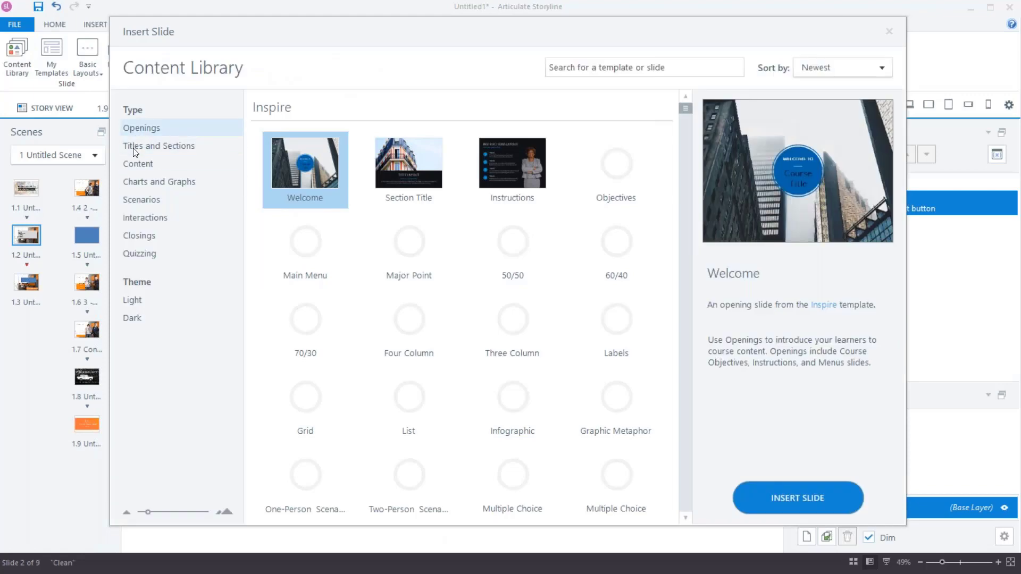
left_click(134, 149)
left_click(145, 180)
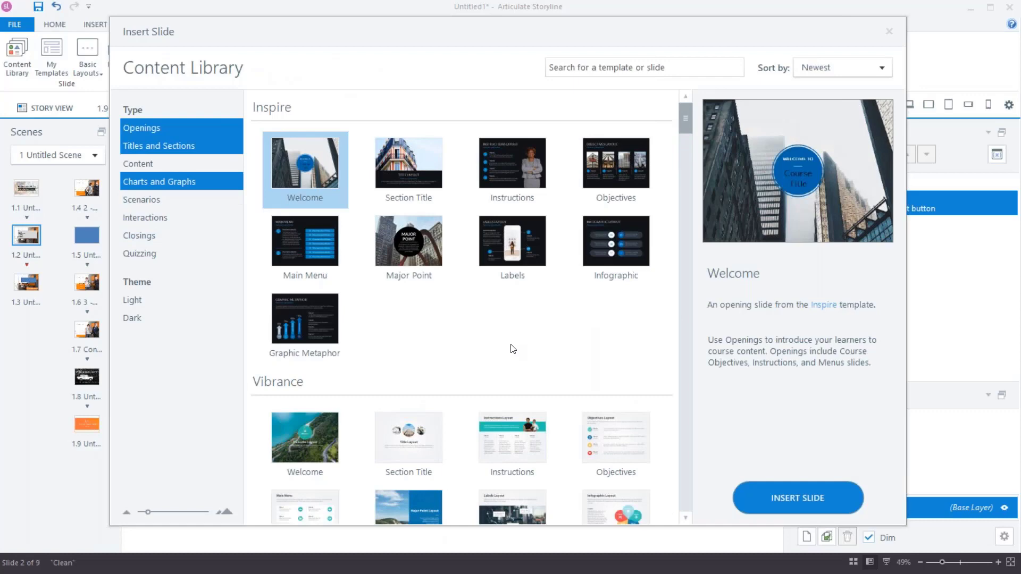
scroll(512, 349, "down", 3)
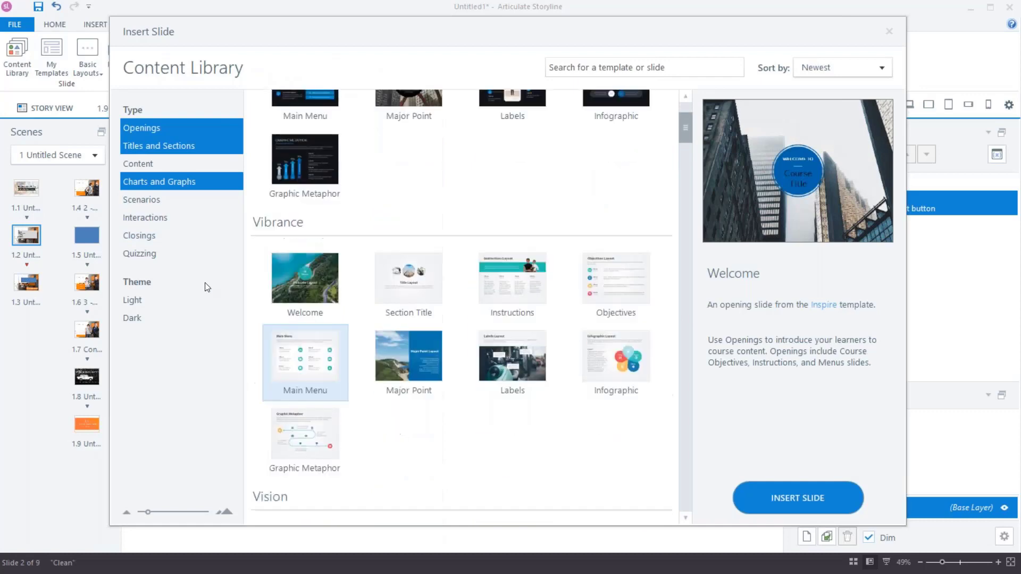
Add Content to the template type filter and clear all the type filters.
left_click(146, 138)
left_click(143, 146)
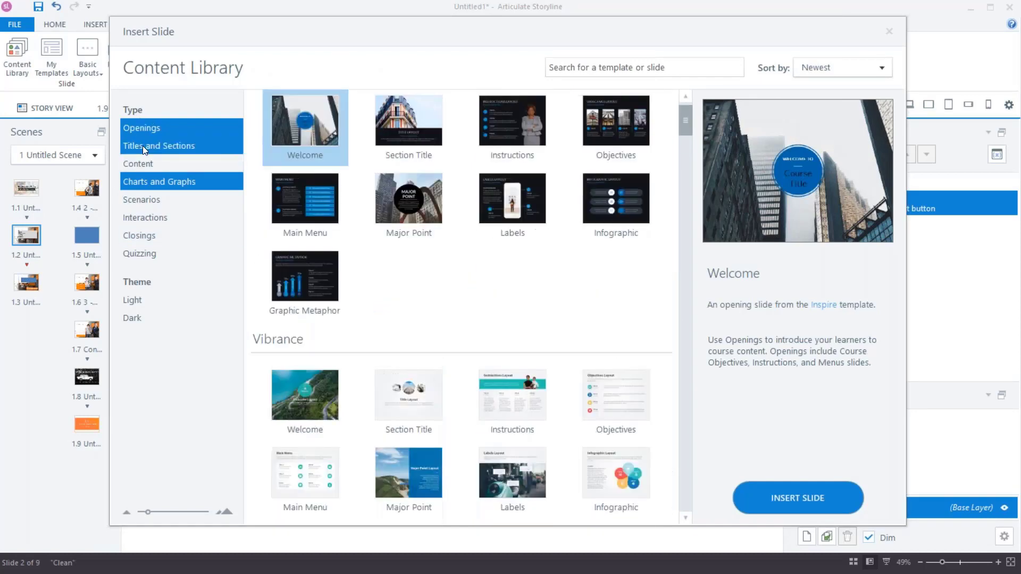
left_click(137, 167)
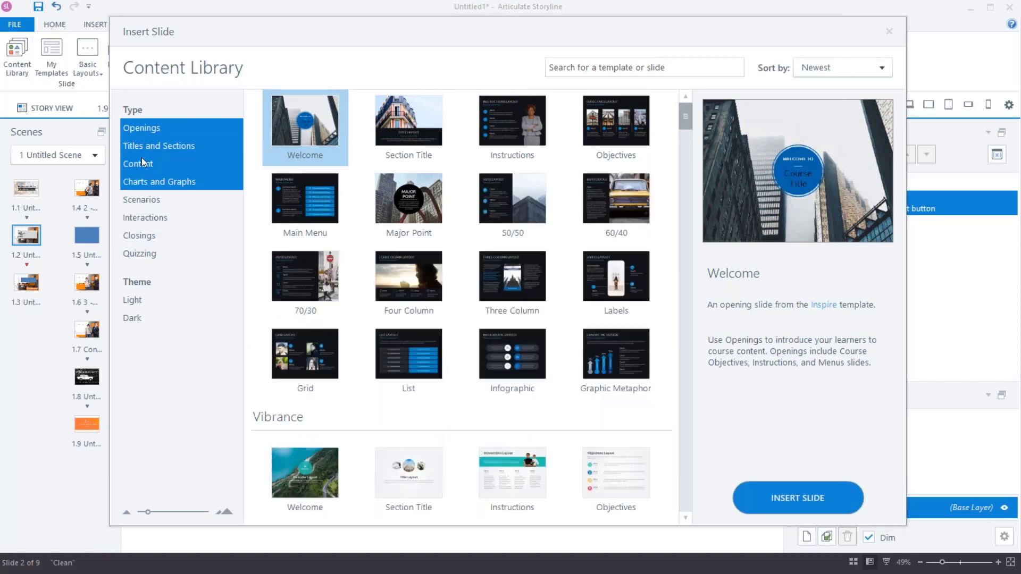
left_click(142, 183)
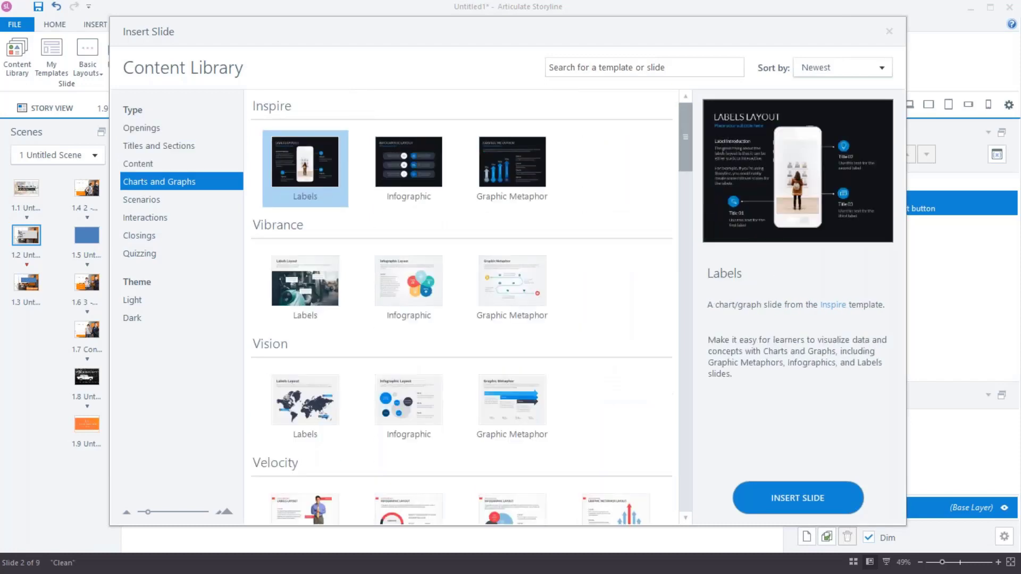
left_click(142, 181)
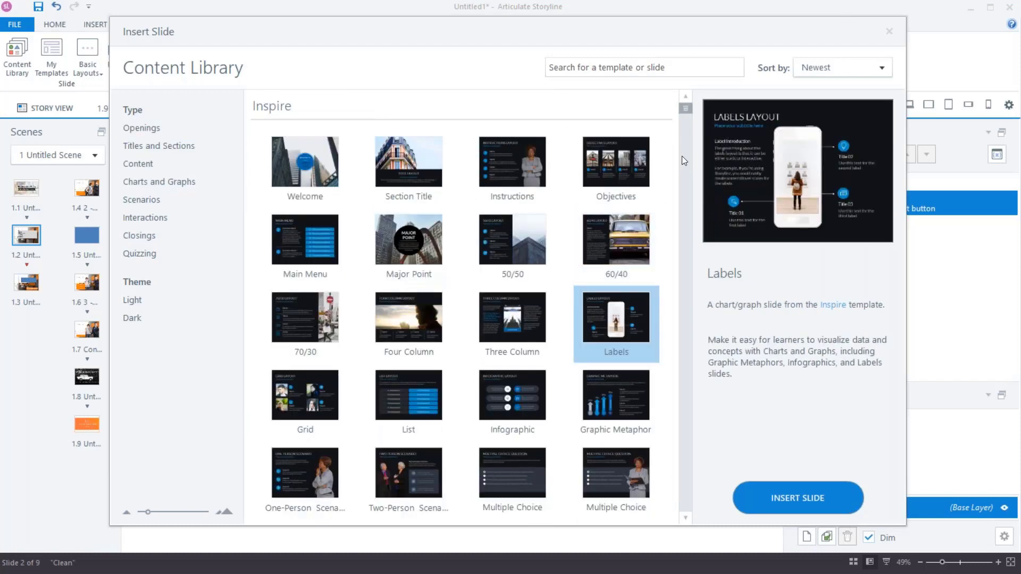
Browse the unfiltered Content Library templates down through the Vision set and close the library without inserting a slide.
scroll(682, 156, "down", 10)
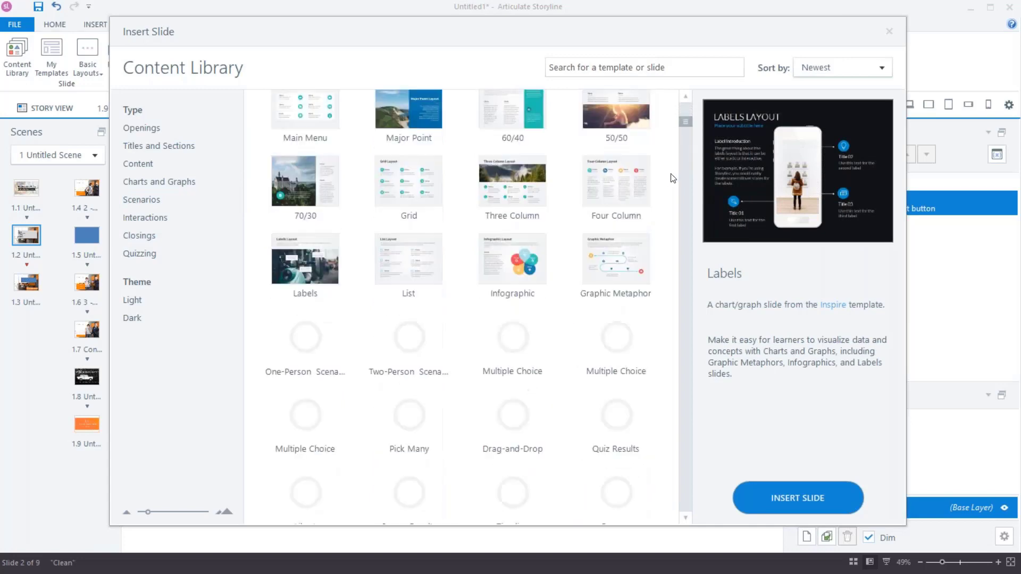
scroll(667, 197, "down", 6)
scroll(625, 227, "down", 4)
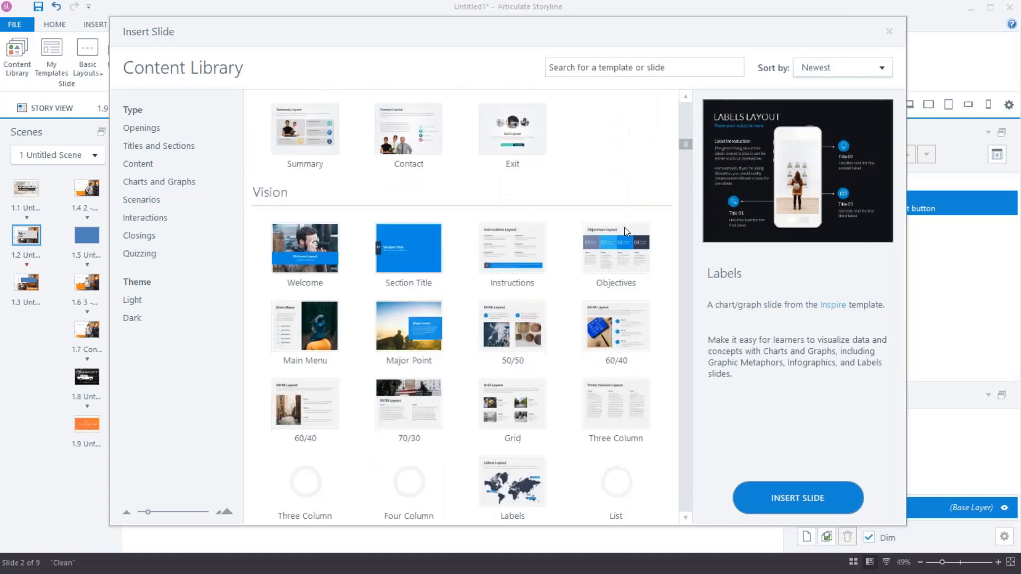
scroll(319, 458, "down", 4)
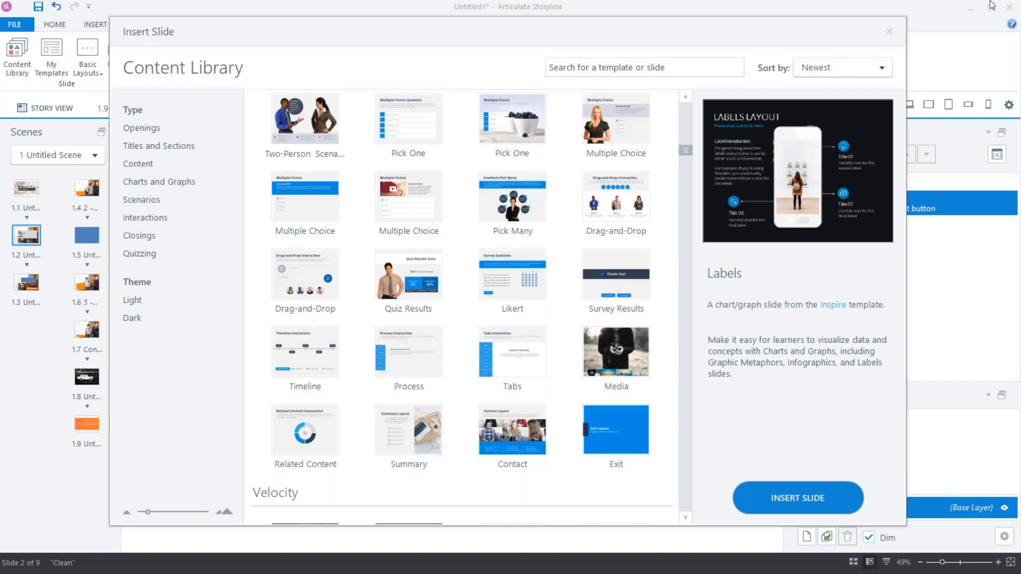
left_click(889, 31)
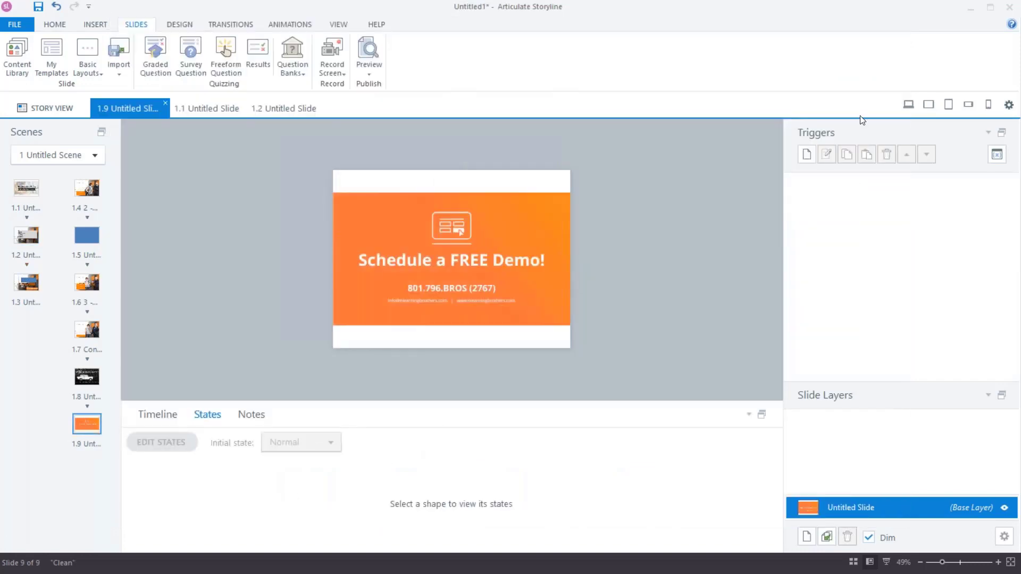
Start a desktop preview of slide 1.9 with the Schedule a FREE Demo! banner.
left_click(908, 104)
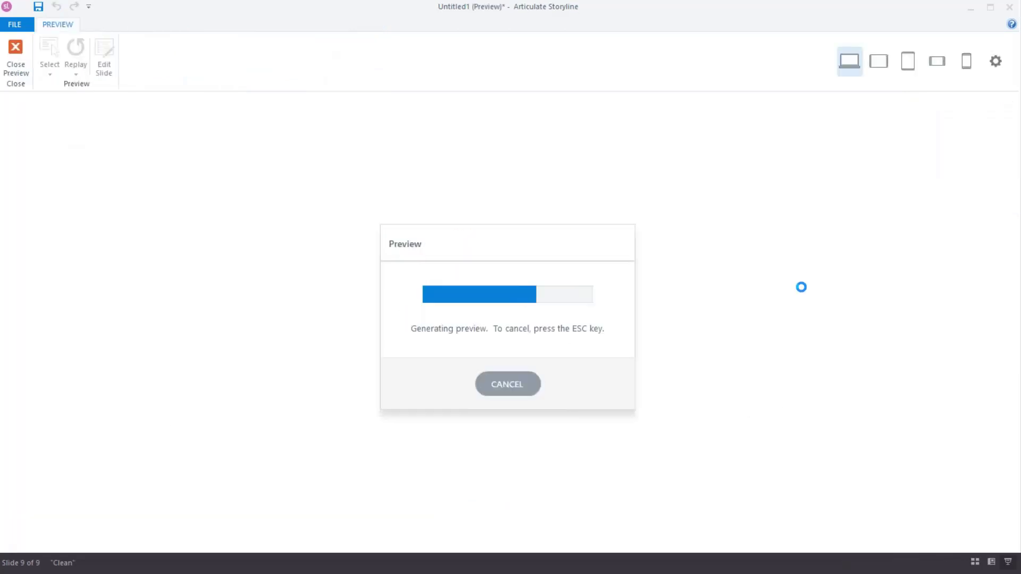